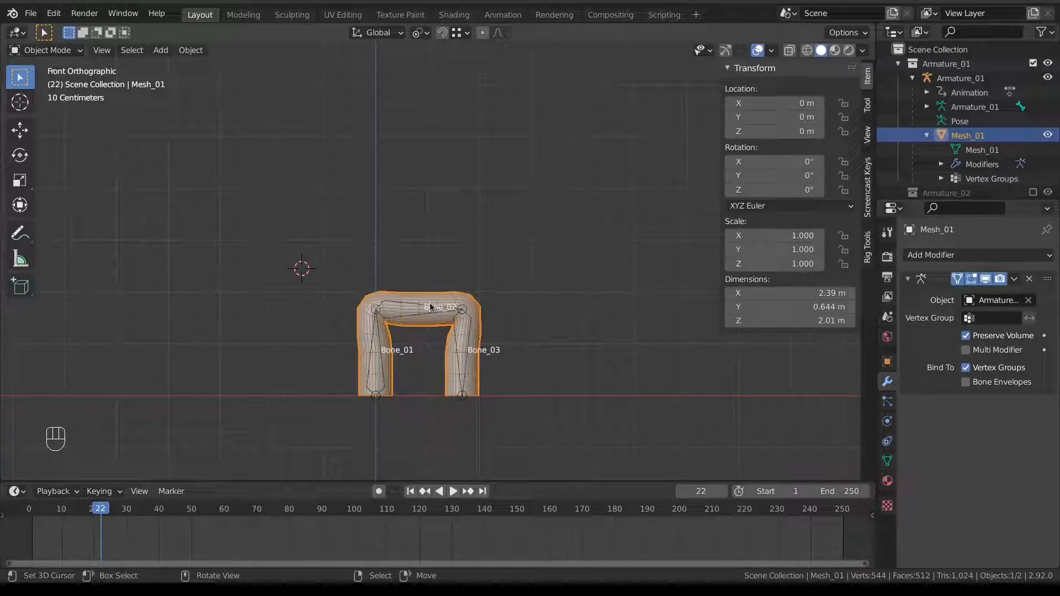
Return the timeline to frame 1 and switch Armature_01 to Pose Mode.
left_click_drag(42, 532, 31, 535)
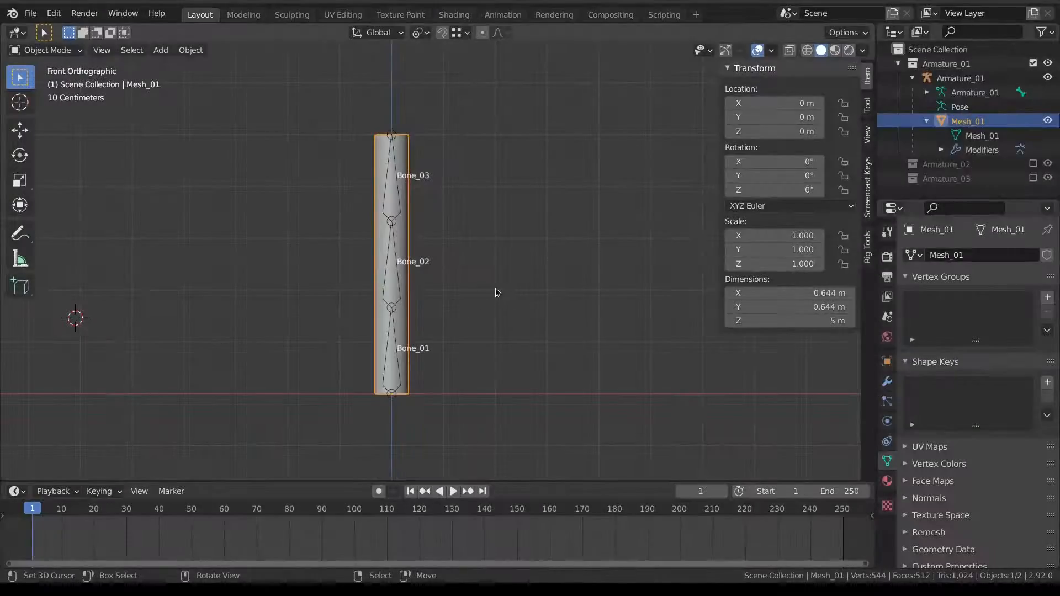
left_click(393, 333)
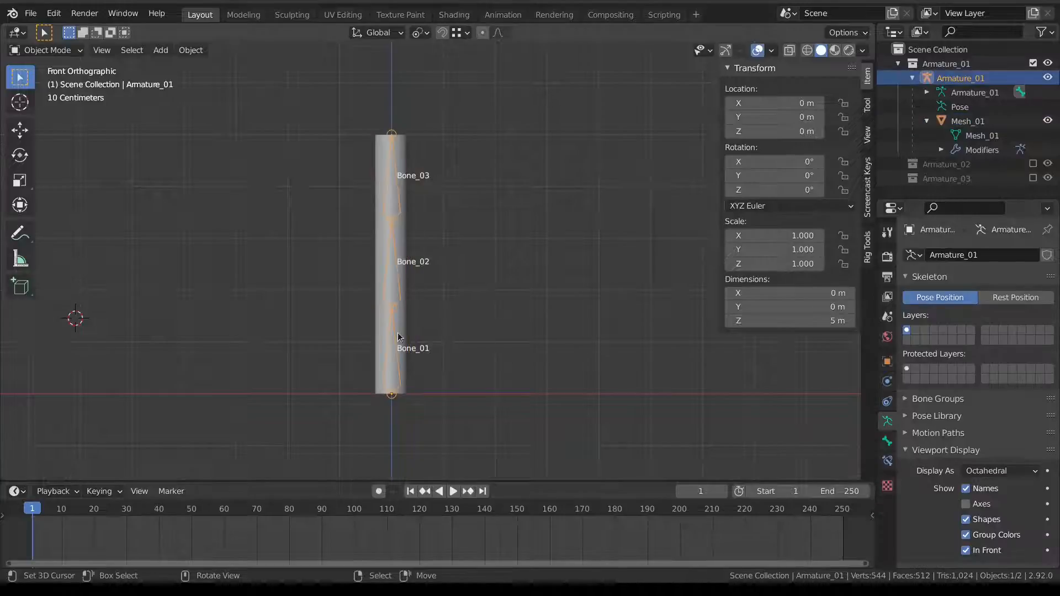
key("ctrl+Tab")
left_click(397, 417)
left_click(389, 319)
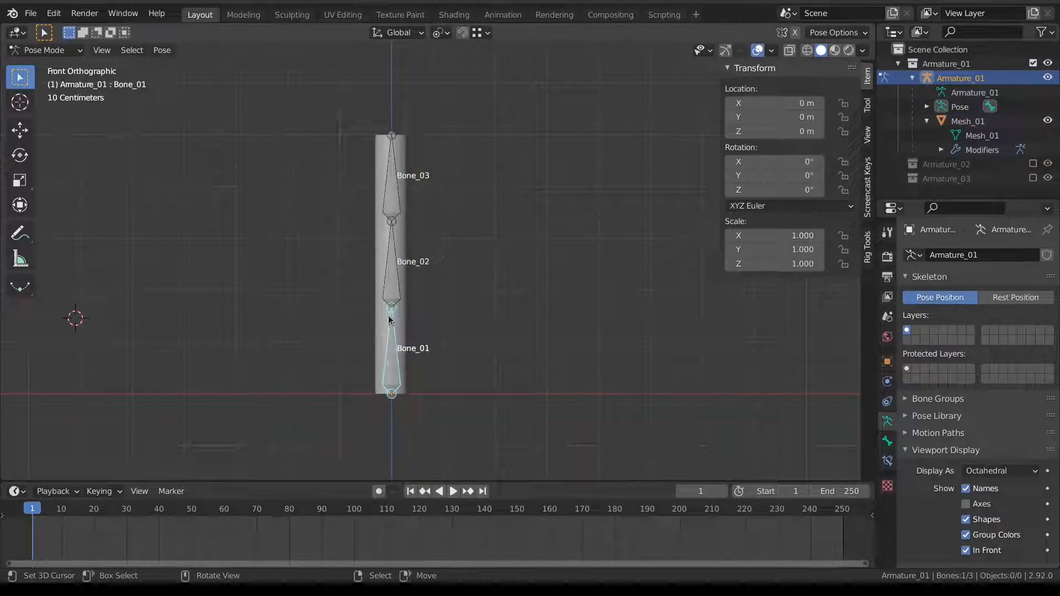
left_click(373, 224)
left_click(395, 182)
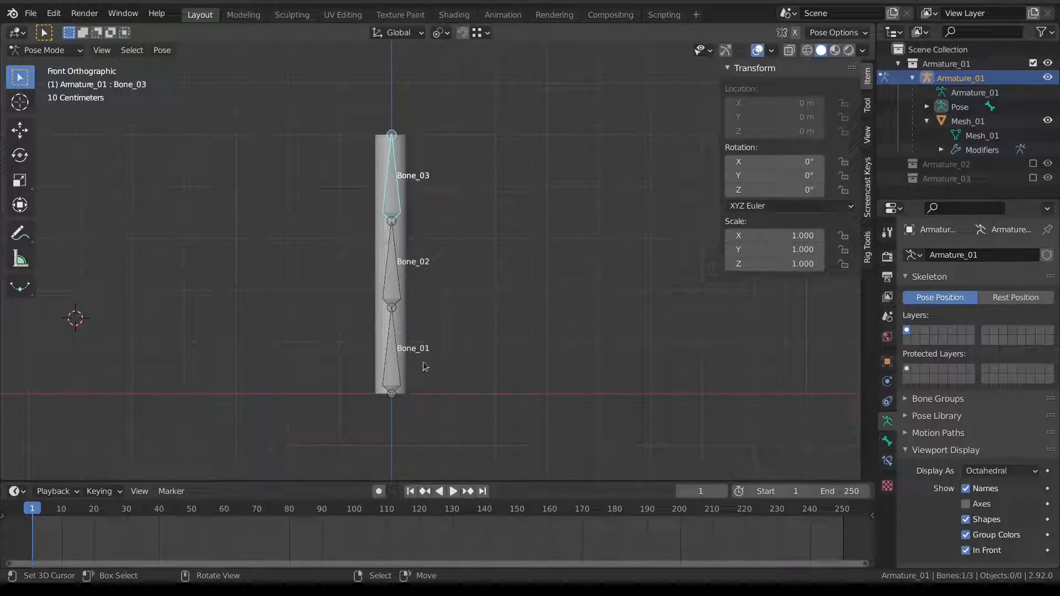
left_click(382, 330)
left_click(385, 264)
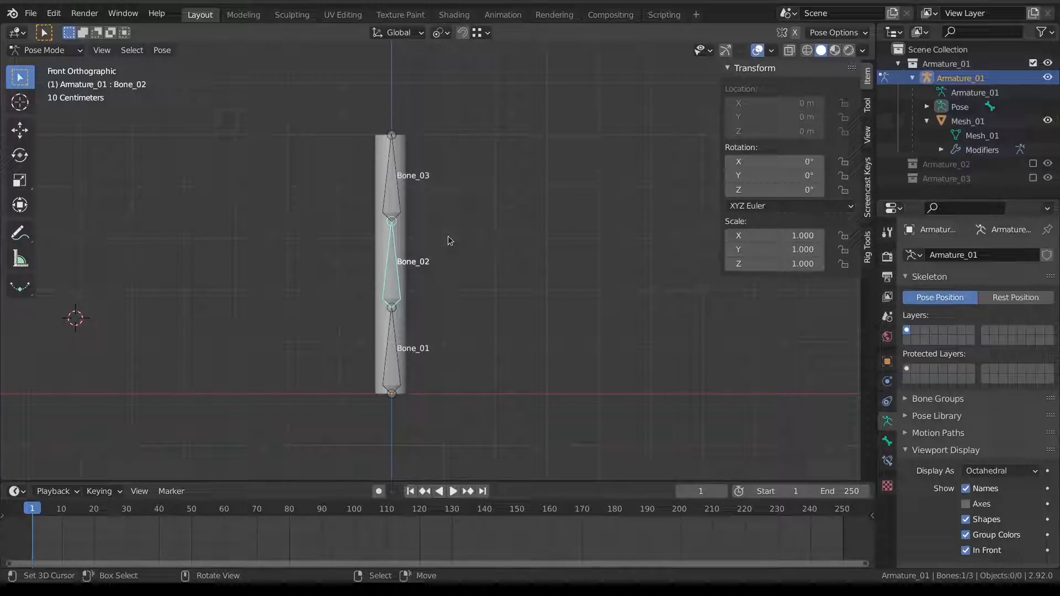
Select Bone_01, Bone_02 and Bone_03 together and insert a rotation keyframe for them at frame 1.
left_click(385, 357)
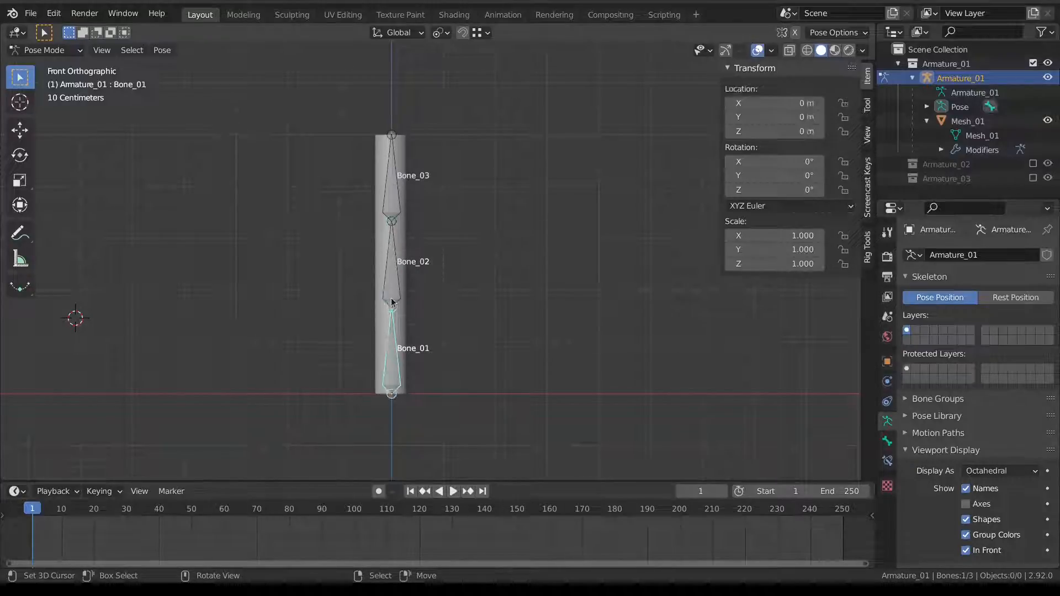
right_click(393, 249, "shift")
right_click(392, 198, "shift")
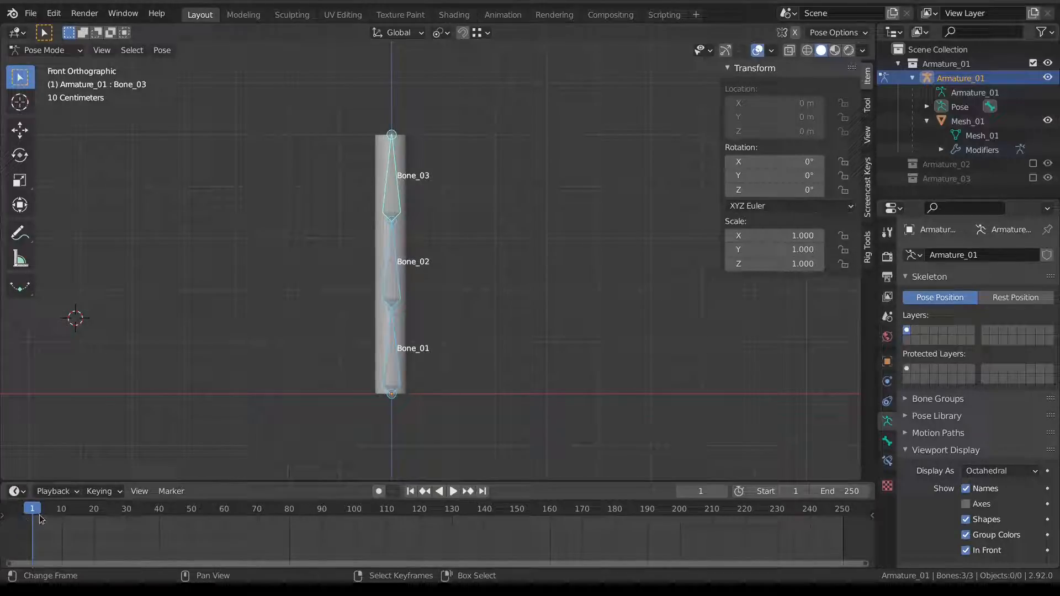
key("i")
left_click(431, 324)
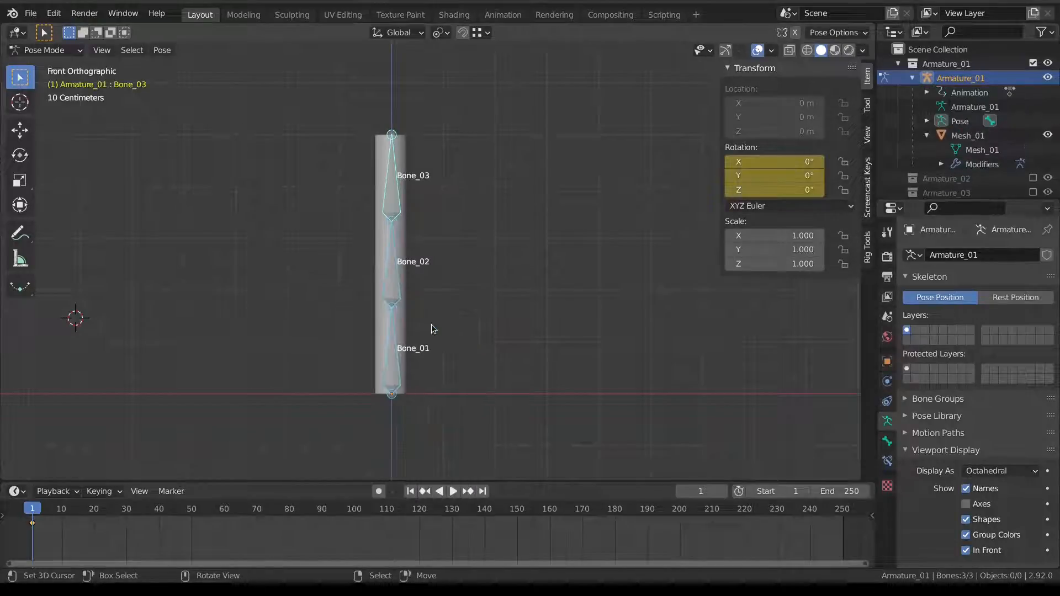
Enable the Screencast Keys display and return to the bone's transform values.
left_click(866, 186)
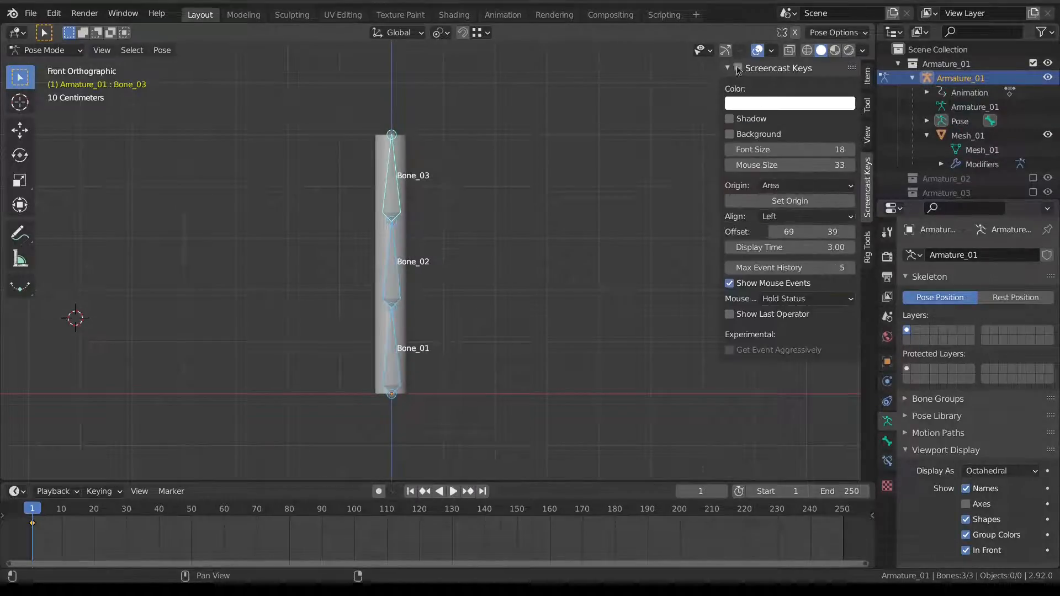
left_click(738, 68)
left_click(866, 75)
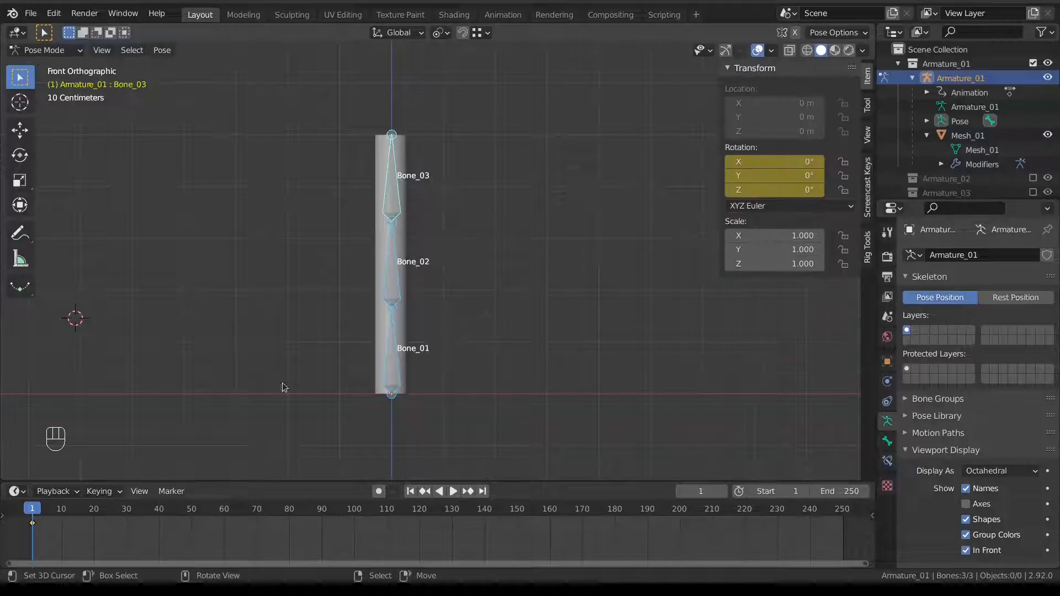
At frame 11, rotate Bone_02 by 90° and insert rotation keyframes for Bone_02 and Bone_03.
left_click(64, 528)
left_click(389, 259)
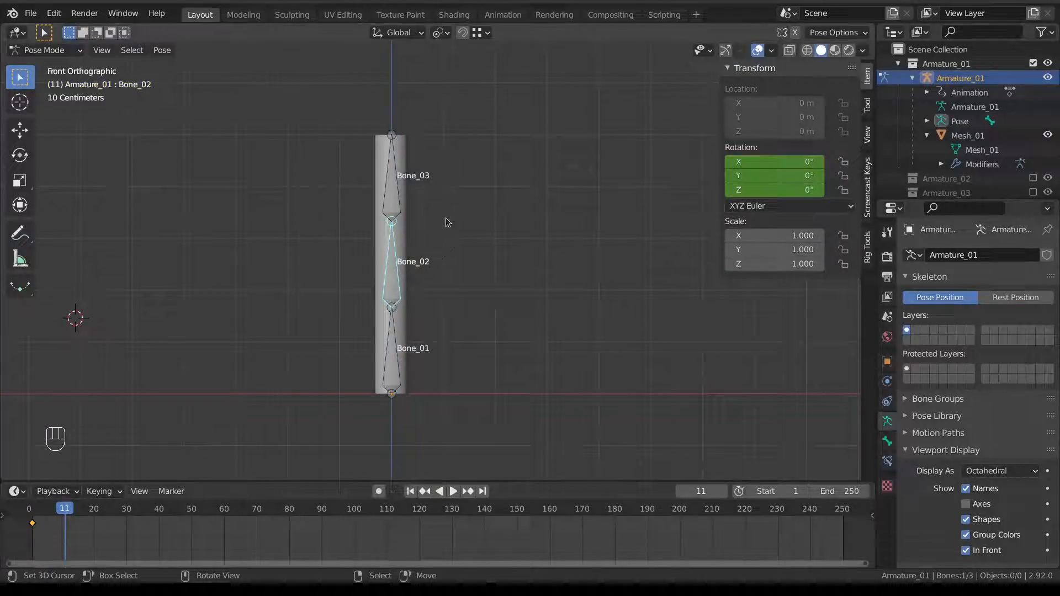
type("r90")
key("Return")
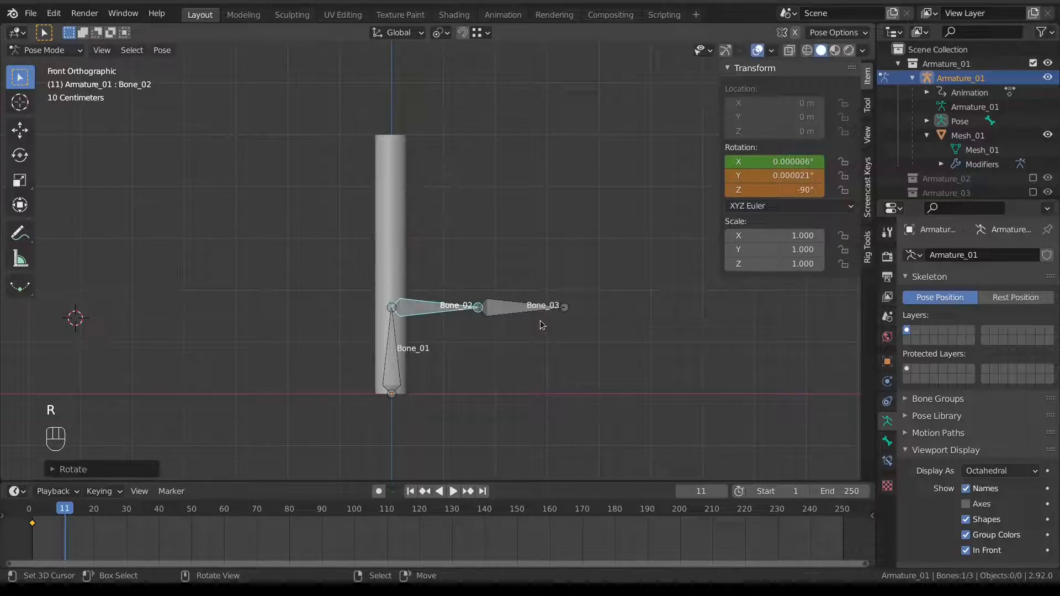
key("i")
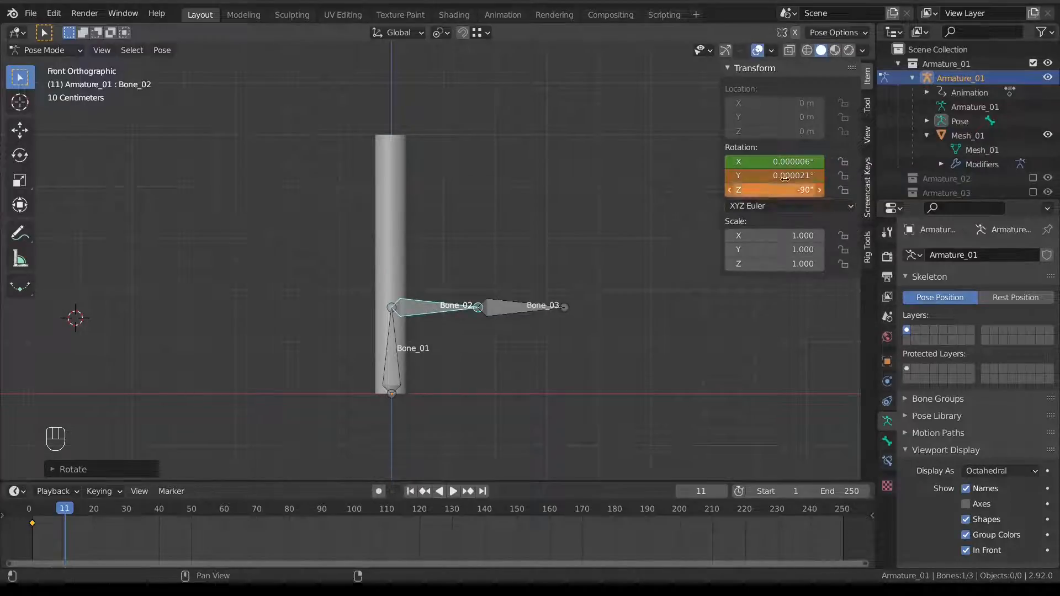
left_click(522, 309)
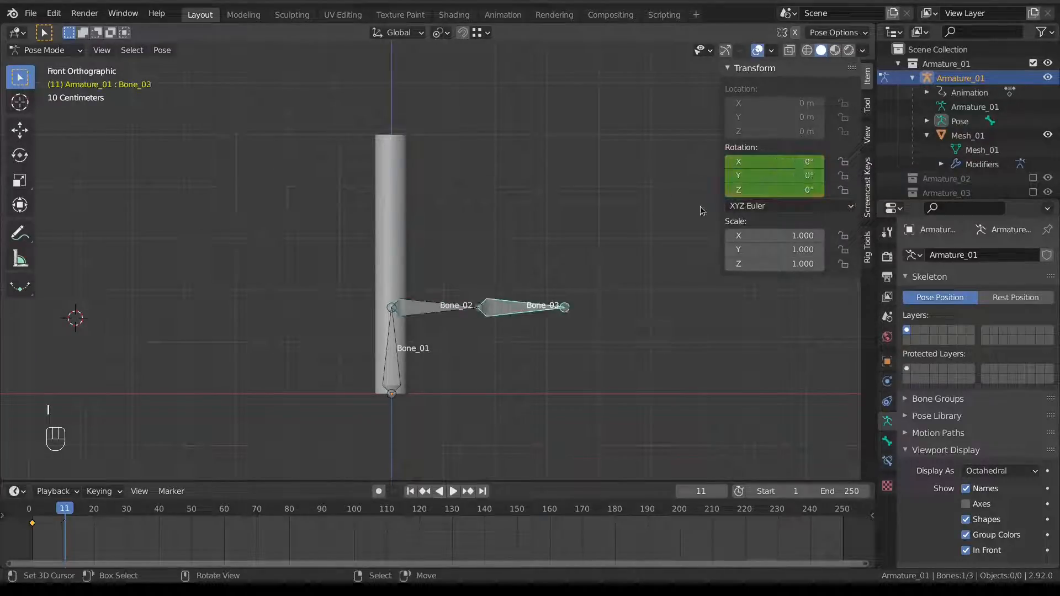
key("i")
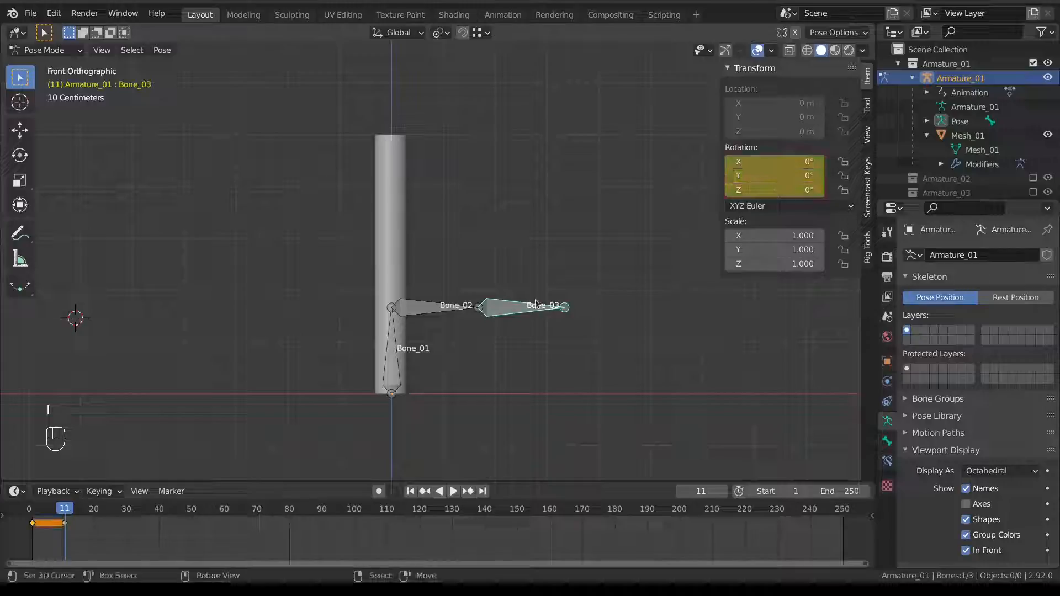
At frame 21, rotate Bone_03 by 90° and keyframe its rotation, ending back at frame 1.
key("space")
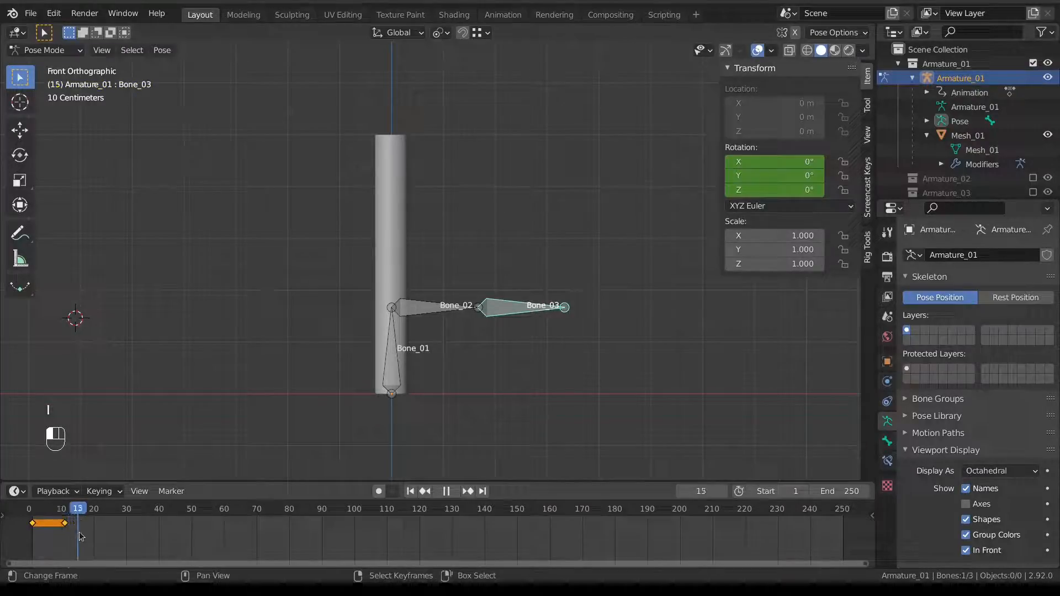
key("i")
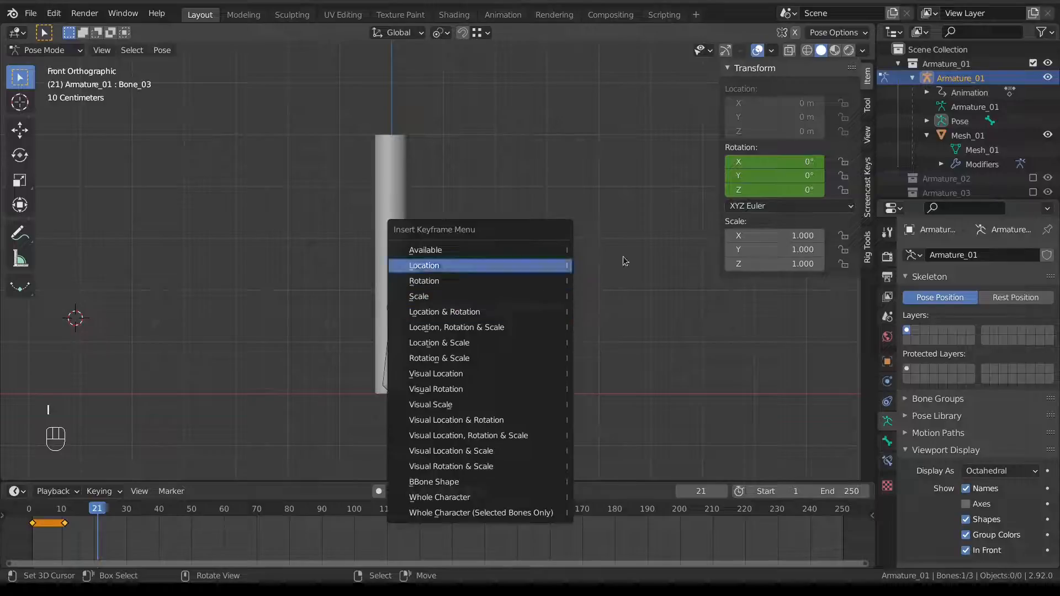
key("r")
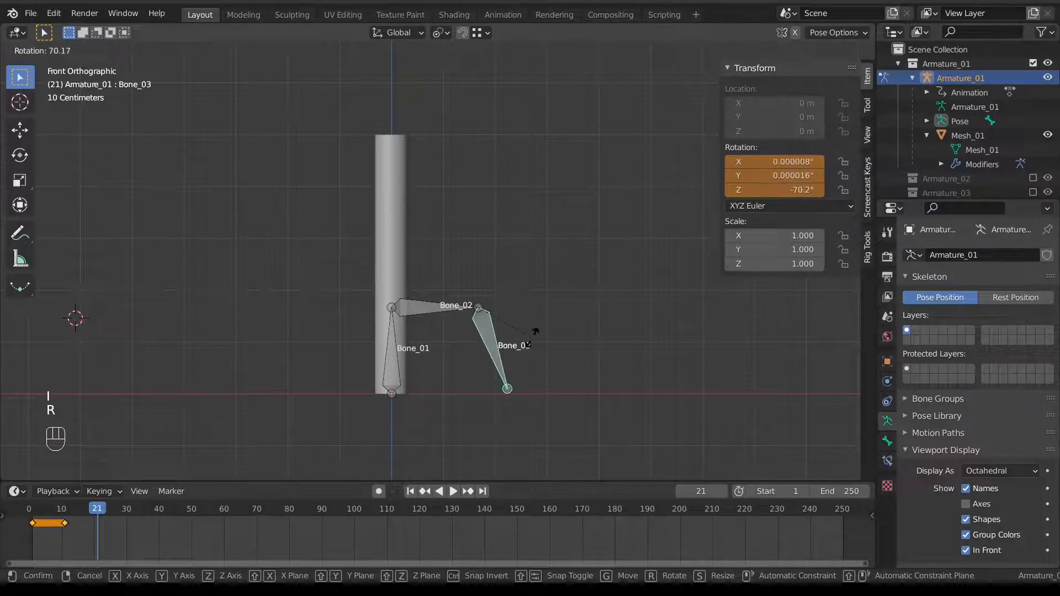
left_click(533, 341)
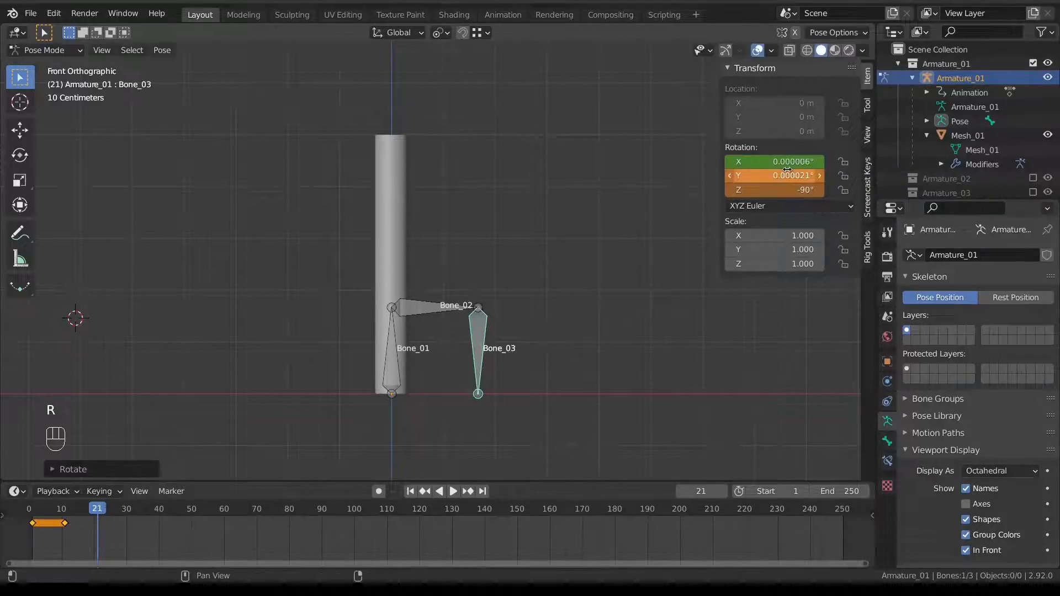
key("i")
left_click_drag(101, 532, 32, 536)
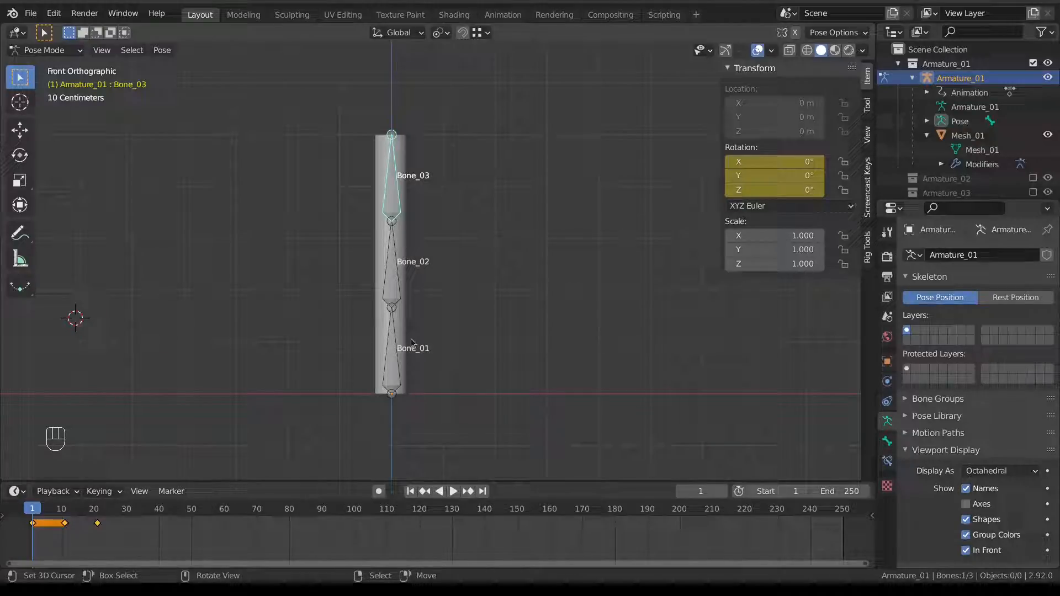
Switch Mesh_01 to Weight Paint mode together with its posed armature and make Bone_01 the active bone.
left_click(385, 319)
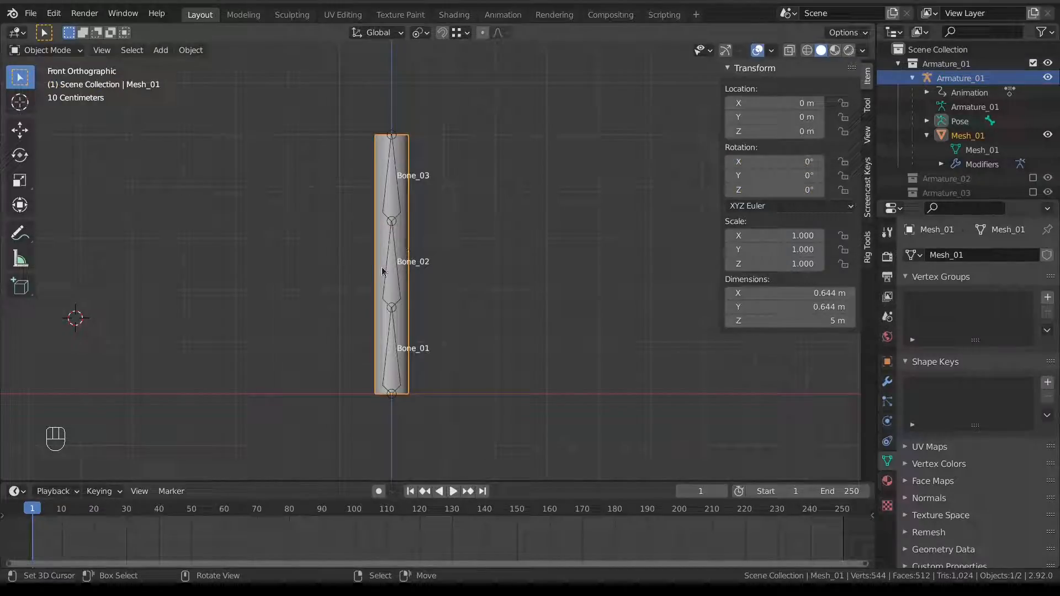
left_click(53, 13)
key("Tab")
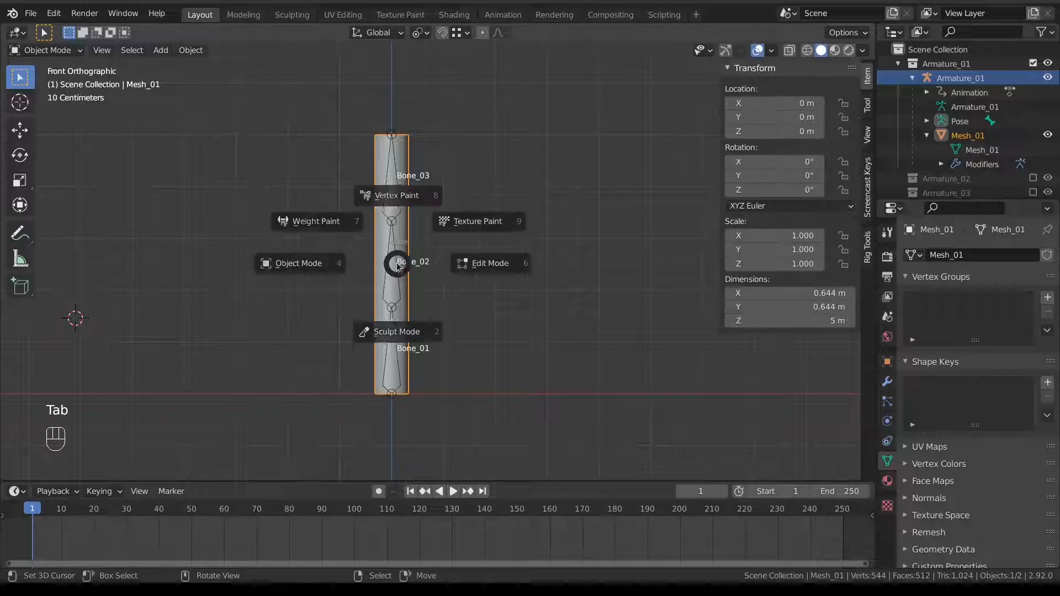
key("7")
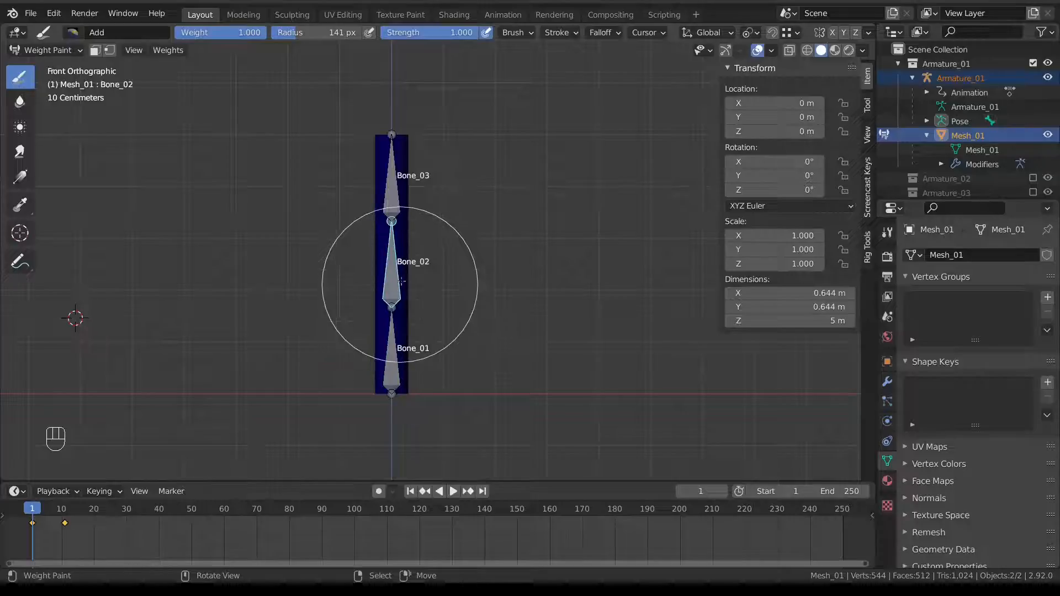
left_click(391, 353, "ctrl")
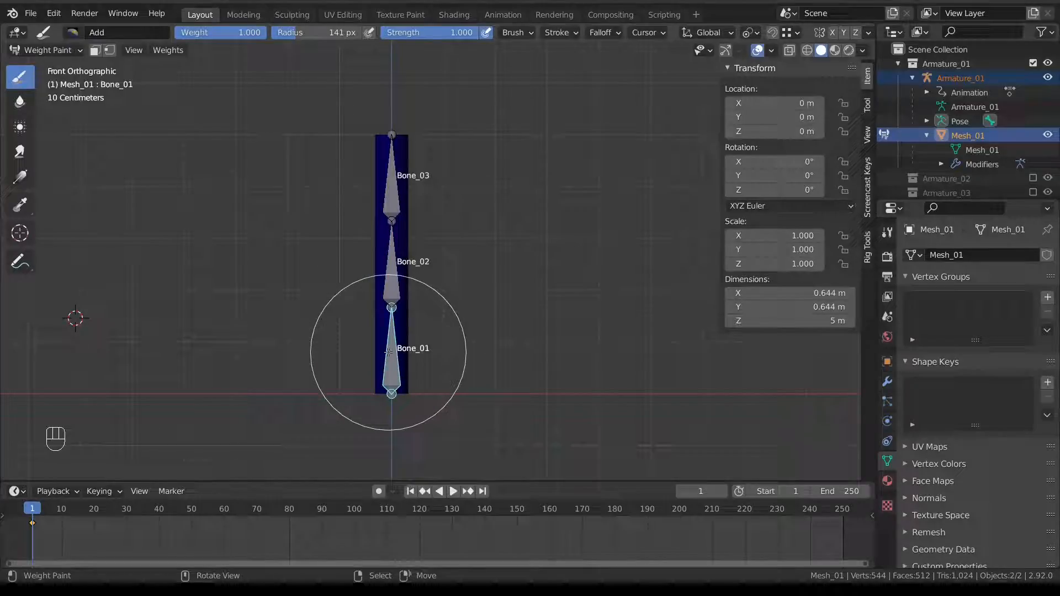
Turn on the Wireframe overlay in Mesh_01's viewport display settings.
left_click(887, 361)
scroll(952, 488, "down", 4)
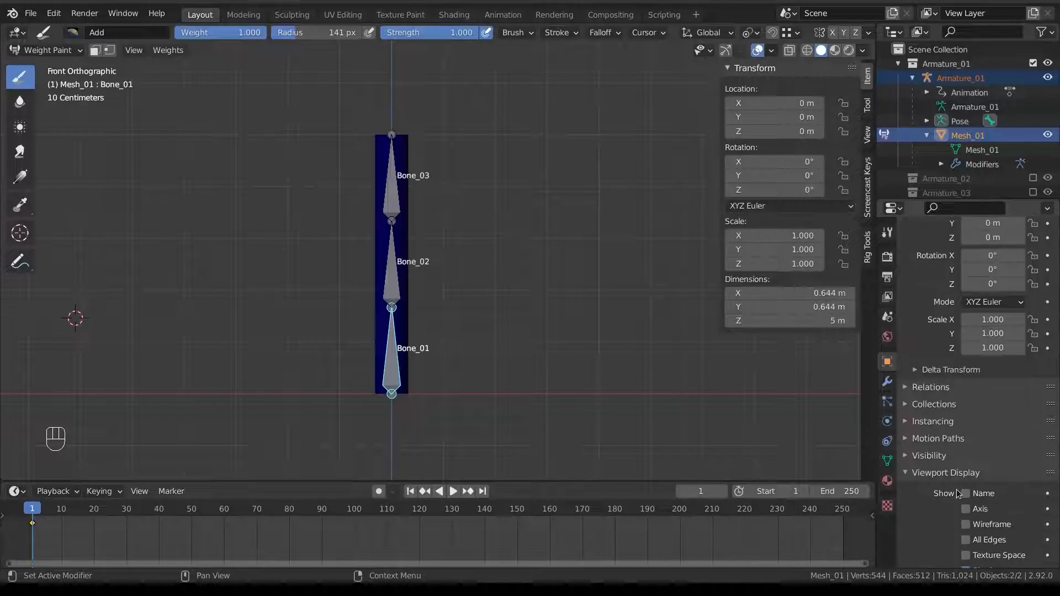
left_click(967, 526)
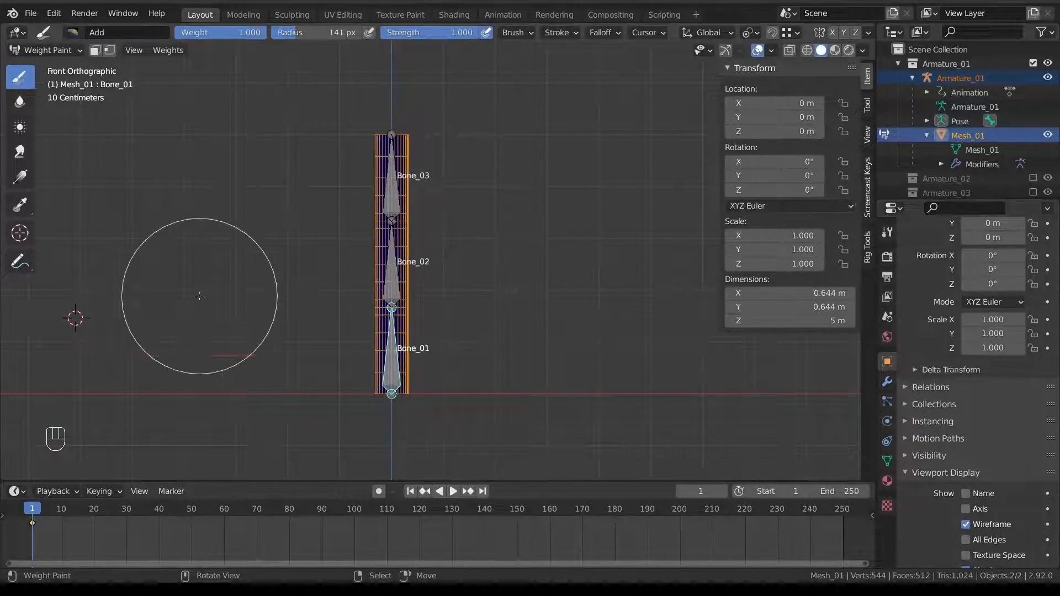
Choose the Add brush for weight painting and open the painting options.
scroll(408, 380, "up", 2)
middle_click_drag(415, 347, 415, 274, "shift")
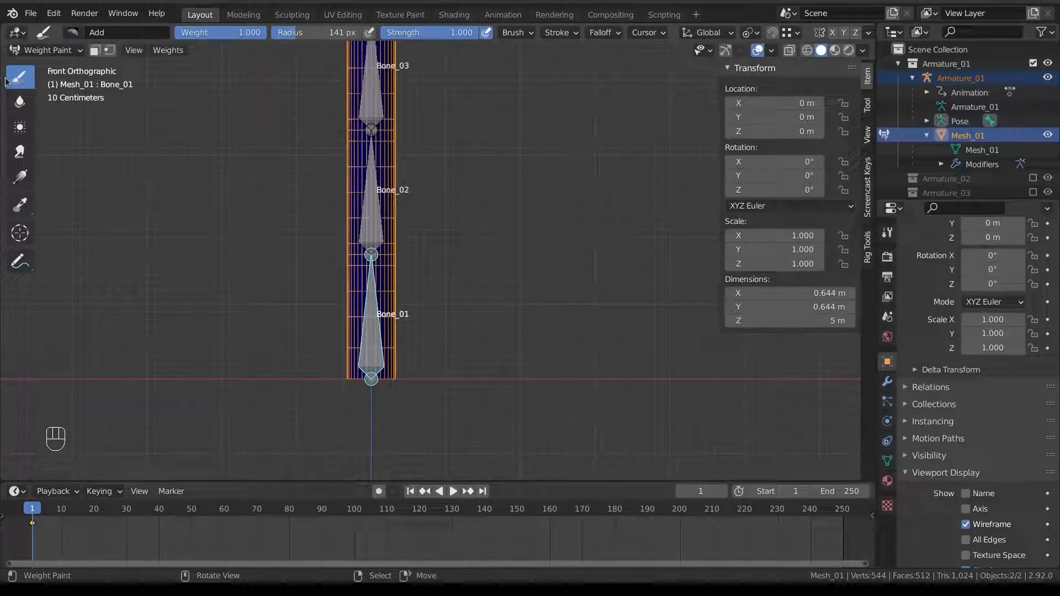
left_click(74, 32)
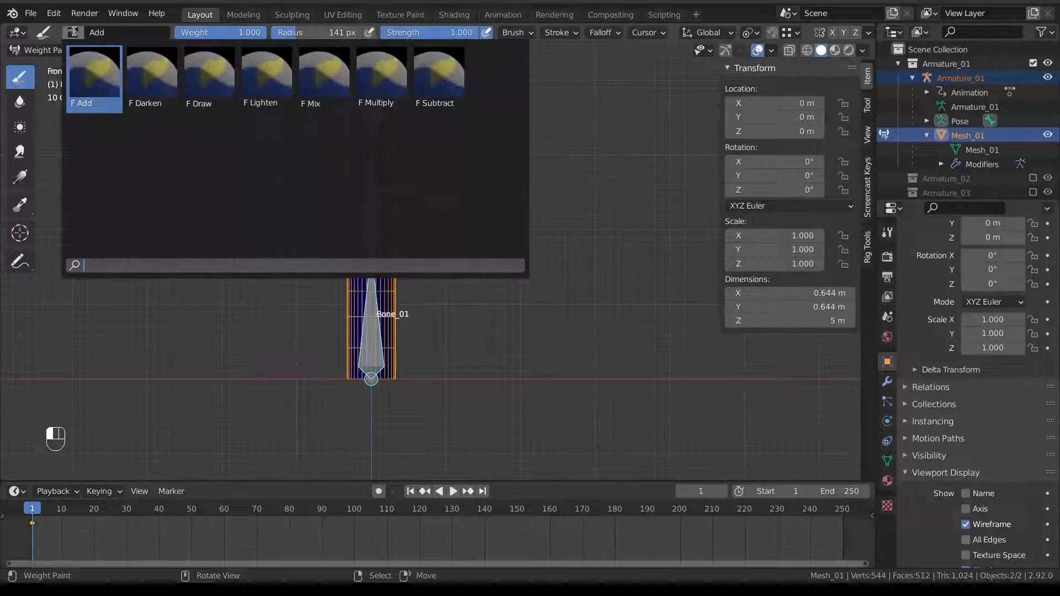
left_click(90, 85)
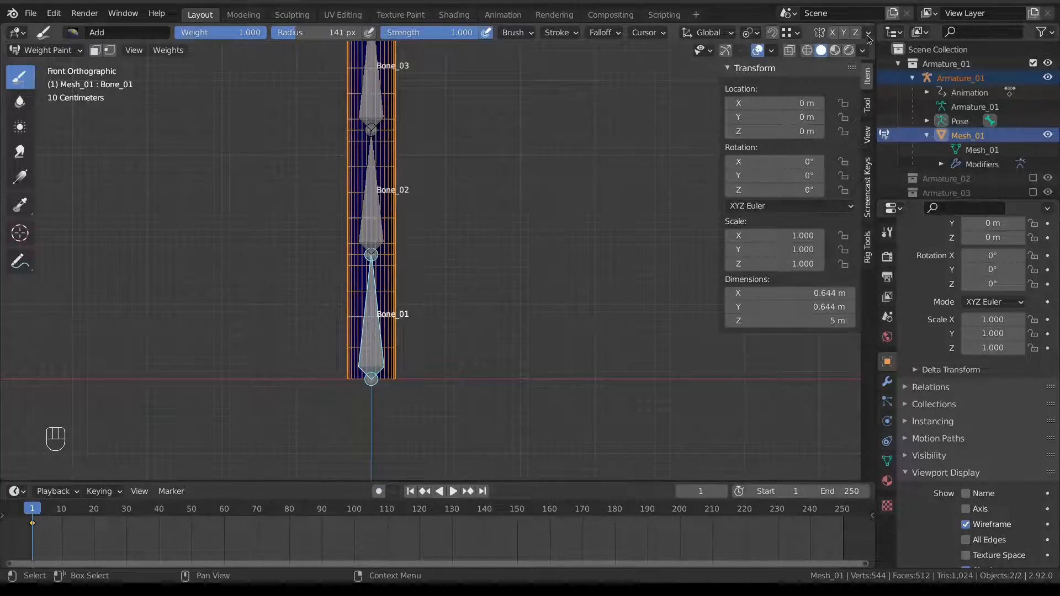
scroll(867, 34, "down", 3)
left_click(843, 33)
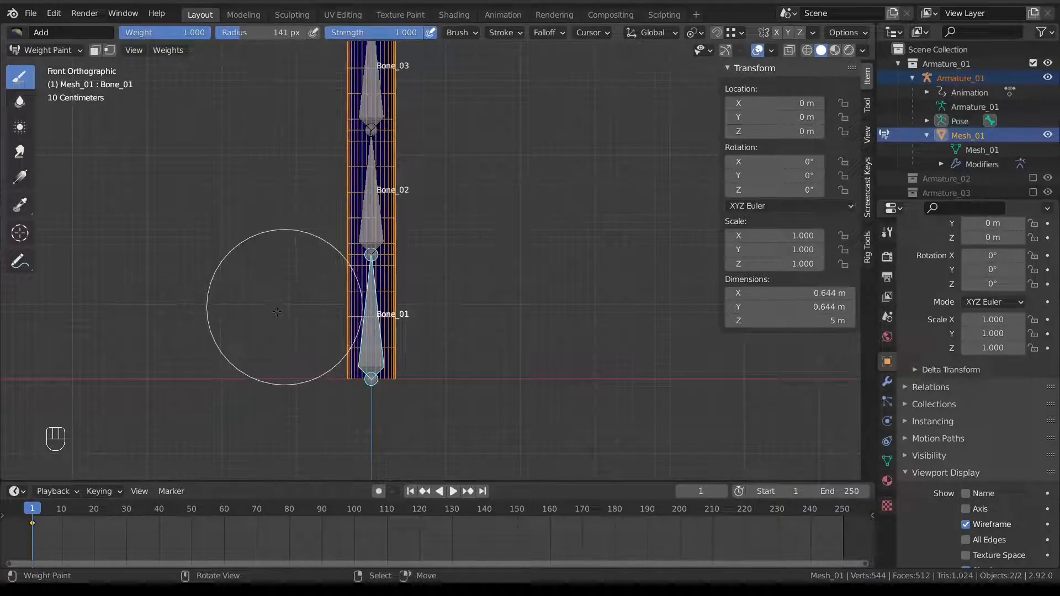
Paint full weight for Bone_01 on the mesh's lower section and for Bone_02 on its middle section.
mouse_move(276, 317)
left_mouse_down()
mouse_move(371, 348)
mouse_move(397, 311)
mouse_move(330, 310)
mouse_move(344, 307)
left_mouse_up()
left_click(364, 193, "ctrl")
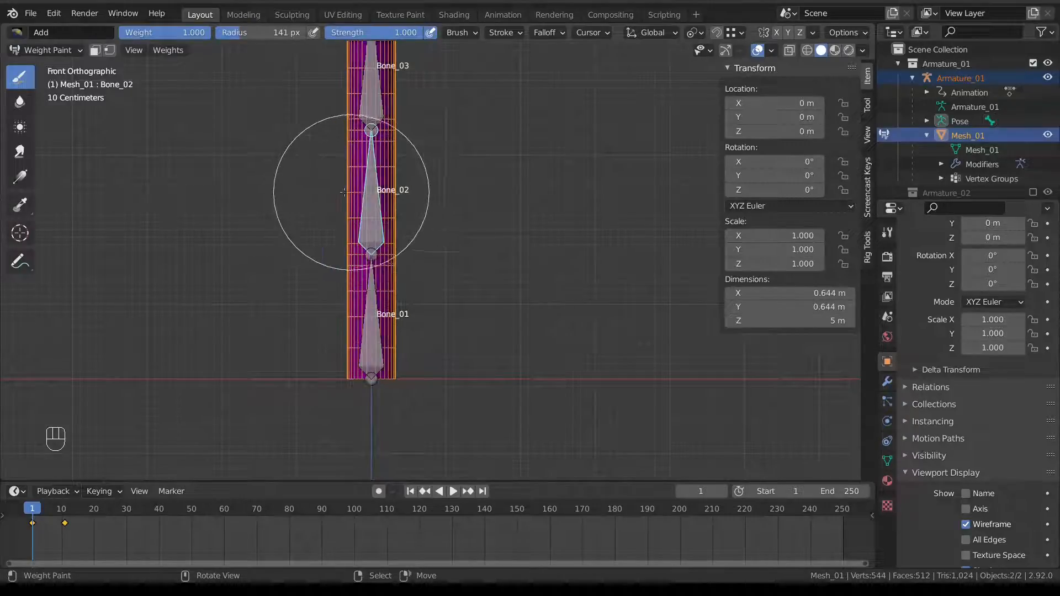
left_click(297, 200)
mouse_move(297, 200)
left_mouse_down()
mouse_move(331, 189)
mouse_move(416, 205)
mouse_move(360, 213)
mouse_move(335, 230)
left_mouse_up()
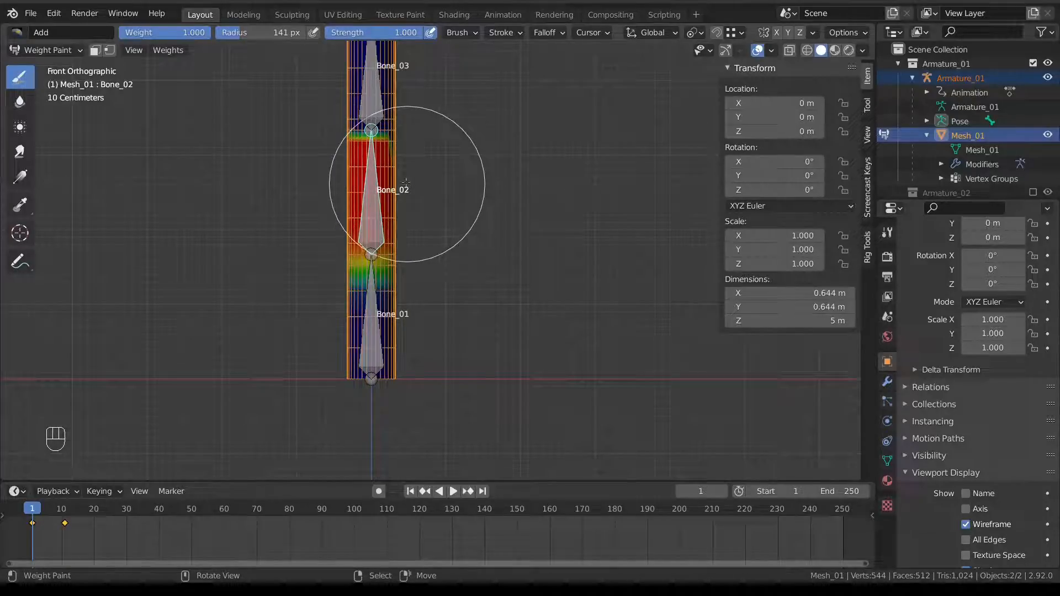
key("f")
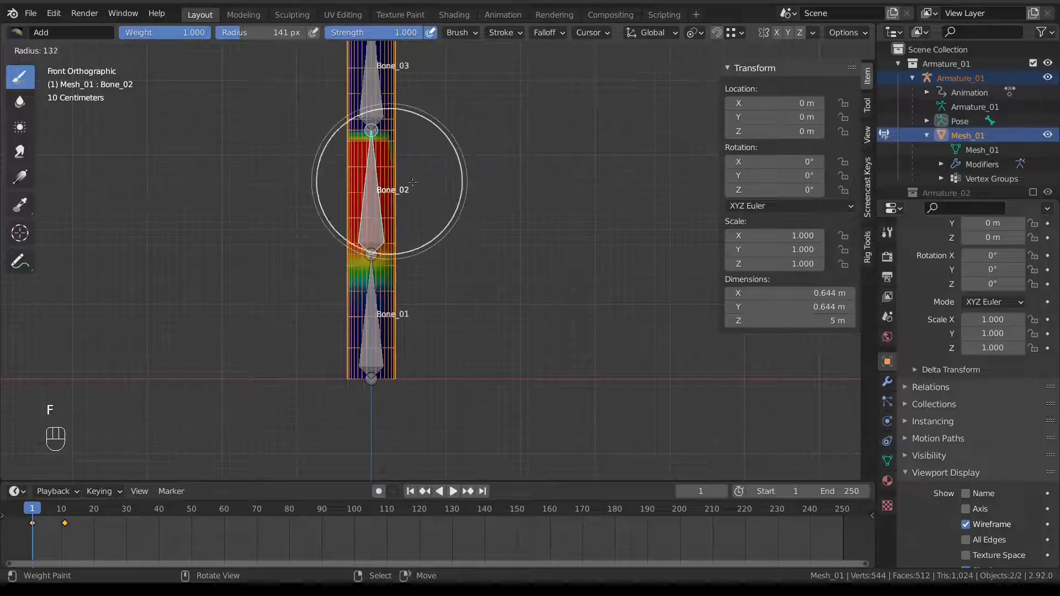
right_click(413, 181)
key("f")
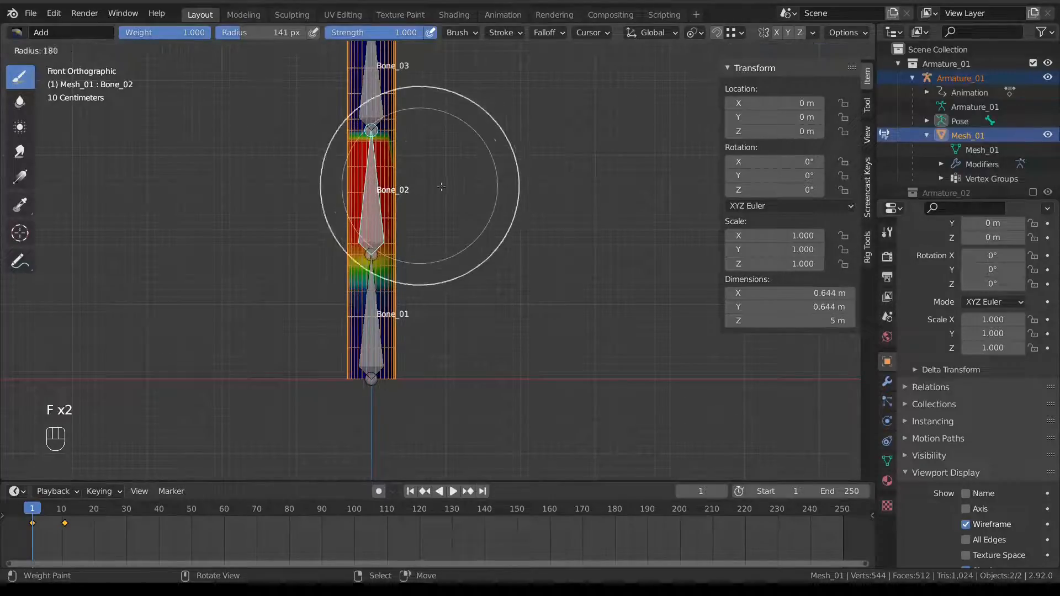
right_click(433, 177)
scroll(377, 172, "up", 2)
middle_click_drag(375, 170, 439, 275, "shift")
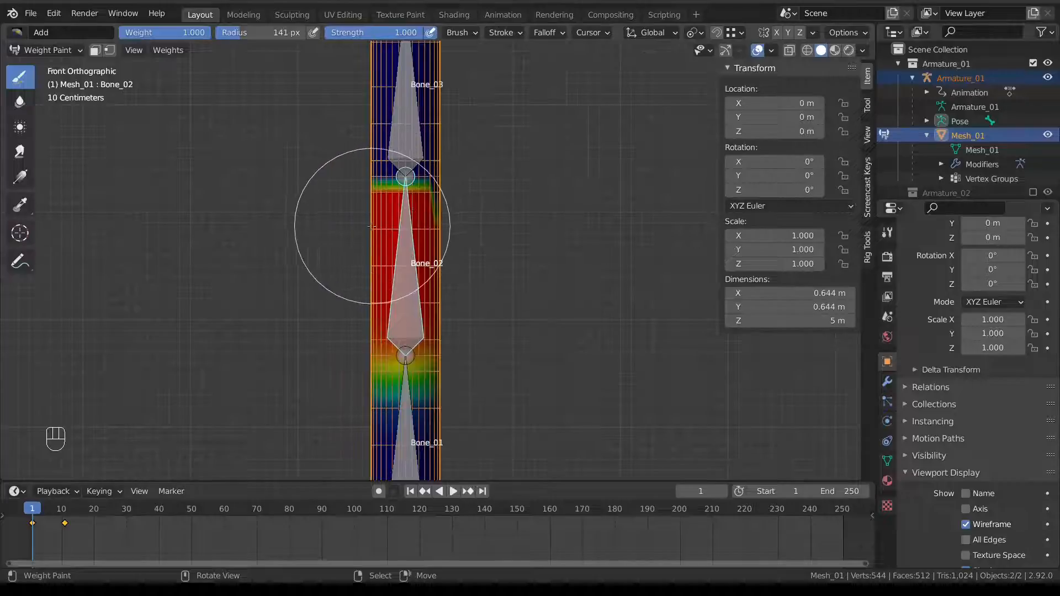
Extend Bone_02's full weight up to the joint with Bone_03 and Bone_01's full weight up to the joint with Bone_02.
left_click_drag(376, 230, 471, 227)
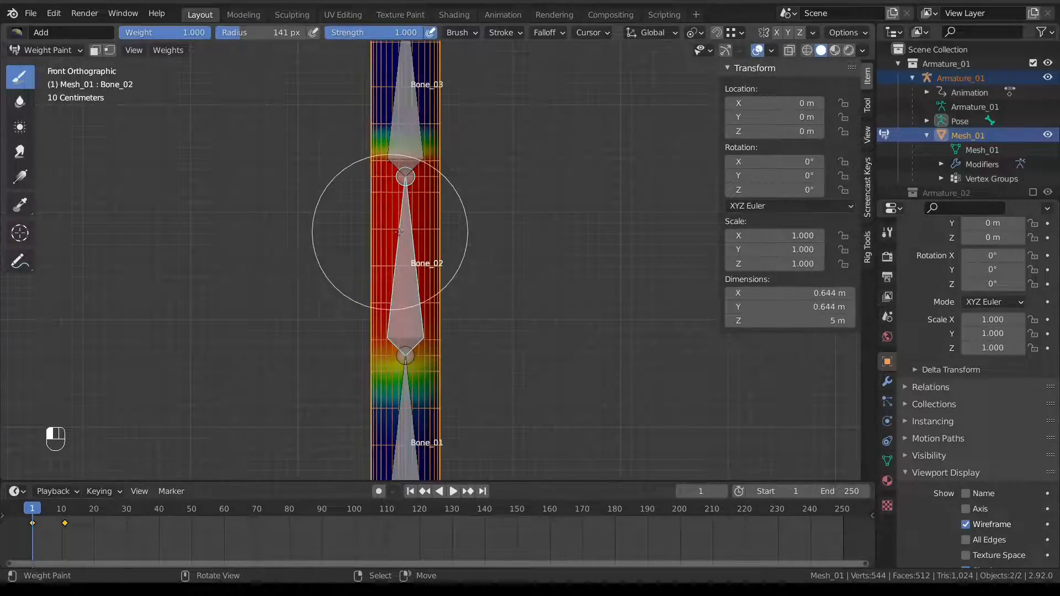
left_click(391, 411, "ctrl")
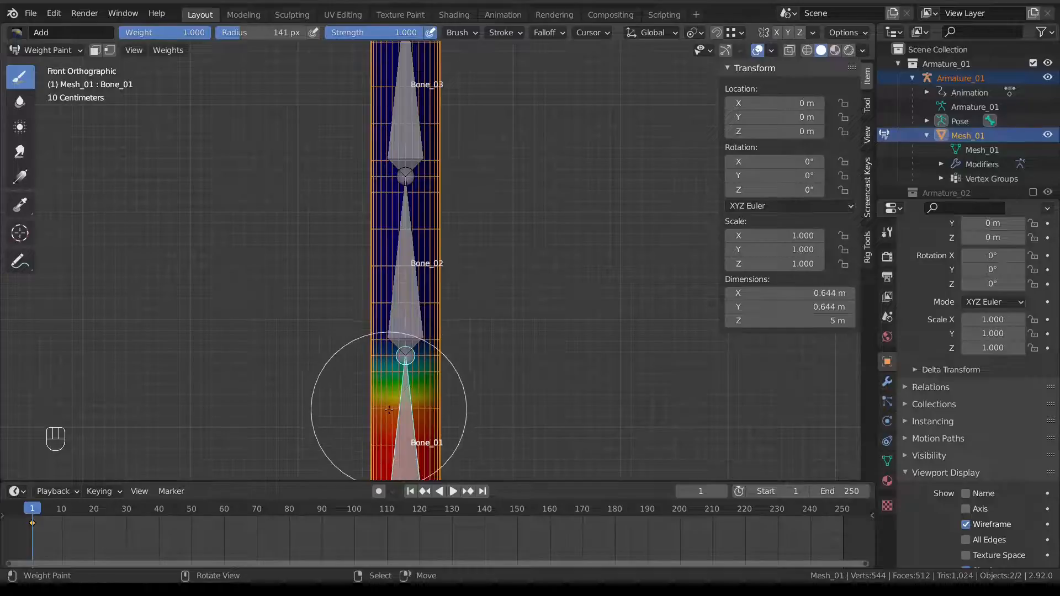
middle_click_drag(389, 409, 368, 326, "shift")
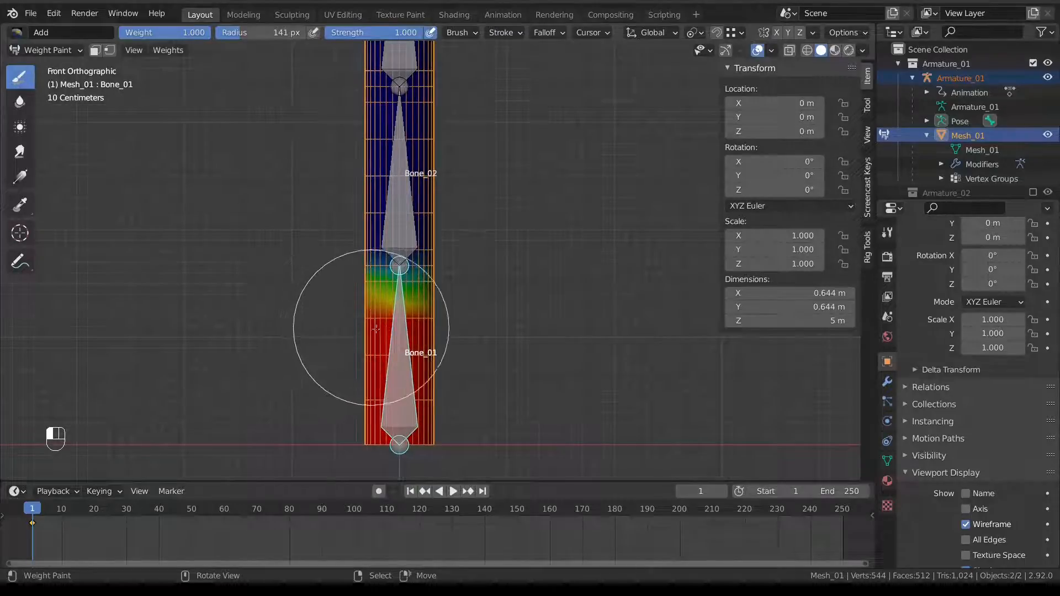
mouse_move(375, 329)
left_mouse_down()
mouse_move(426, 331)
mouse_move(367, 331)
mouse_move(468, 311)
left_mouse_up()
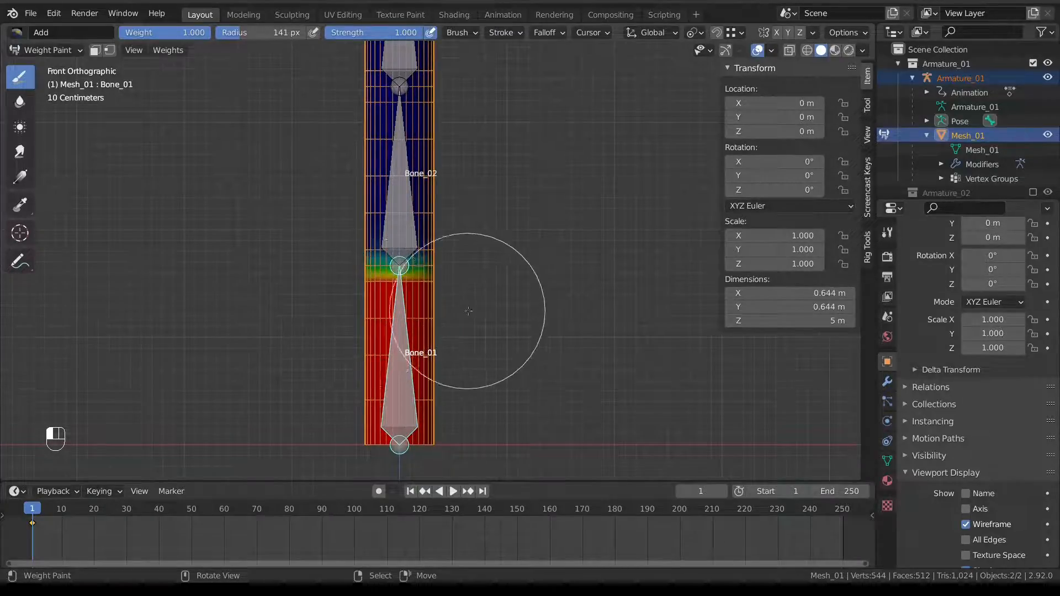
Paint full weight for Bone_03 on the mesh's top section and reinforce Bone_02's weight on the middle section.
middle_click_drag(468, 311, 459, 403, "shift")
left_click(386, 146, "ctrl")
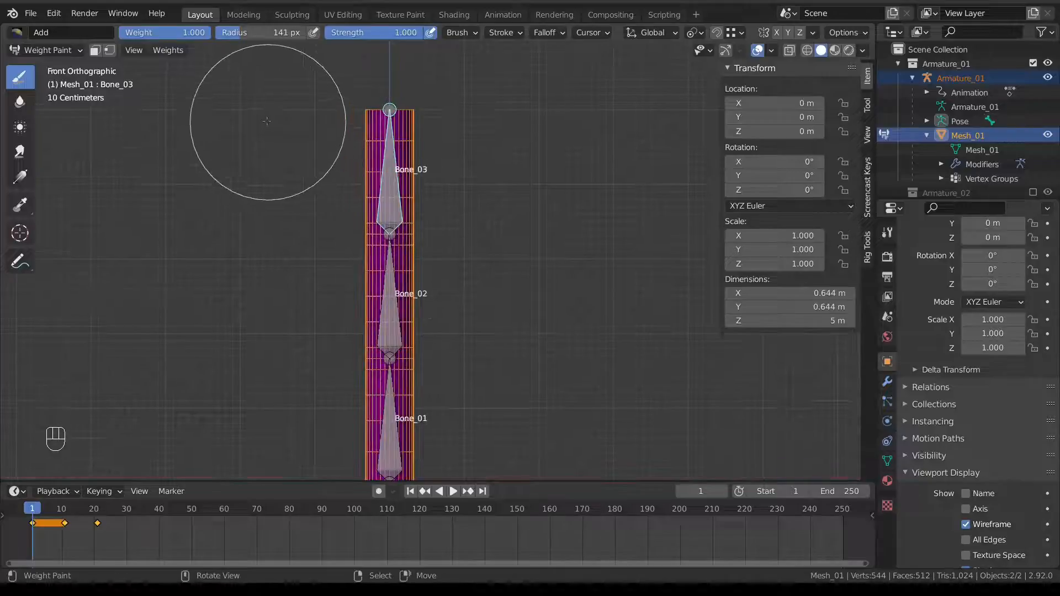
mouse_move(276, 121)
left_mouse_down()
mouse_move(449, 112)
mouse_move(310, 168)
mouse_move(345, 204)
left_mouse_up()
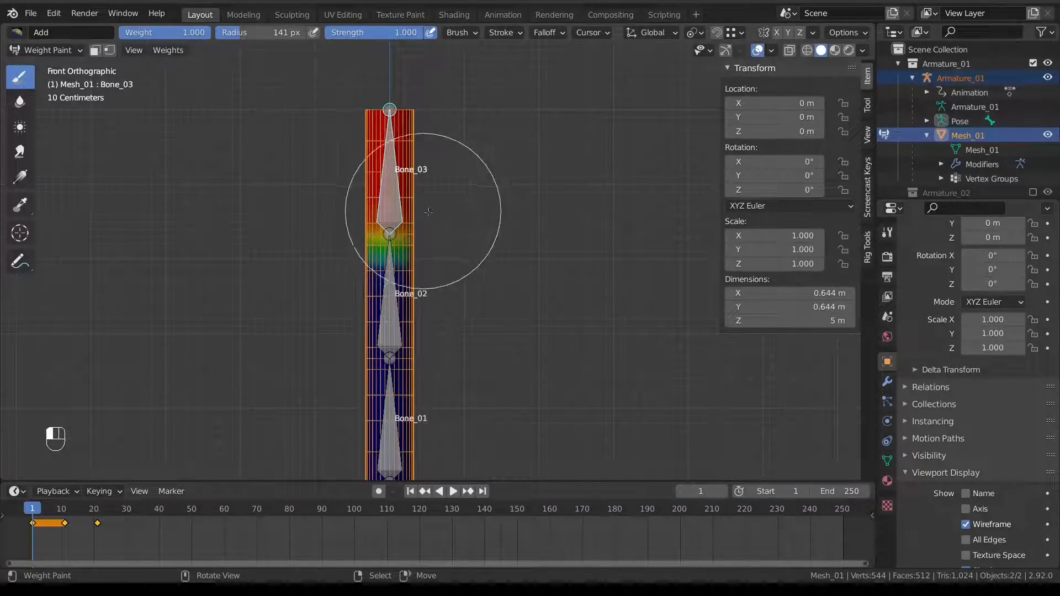
left_click(382, 275, "ctrl")
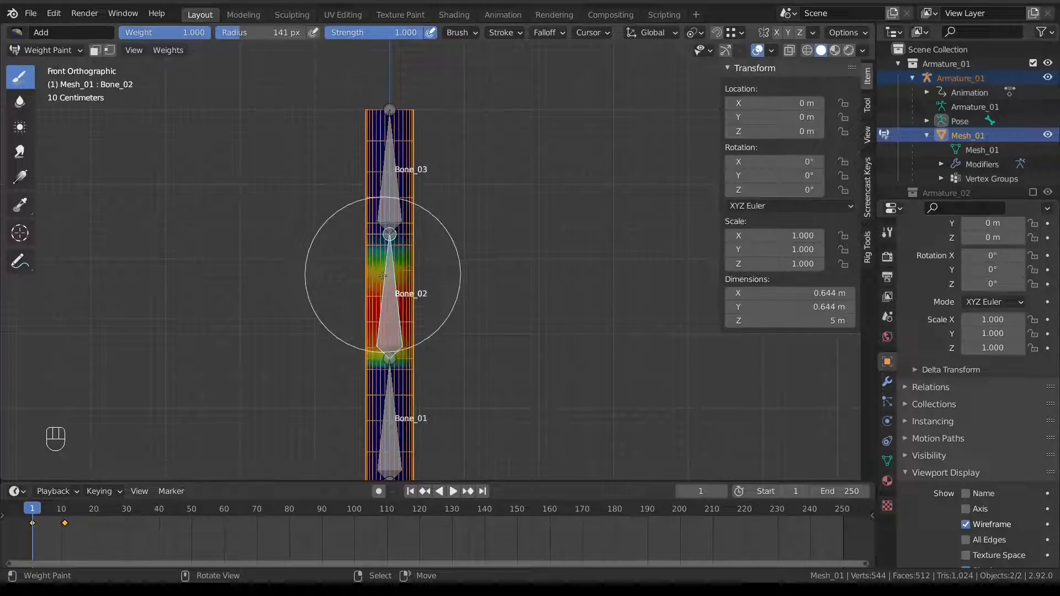
scroll(381, 295, "up", 1)
mouse_move(371, 300)
left_mouse_down()
mouse_move(341, 303)
mouse_move(416, 300)
mouse_move(363, 275)
left_mouse_up()
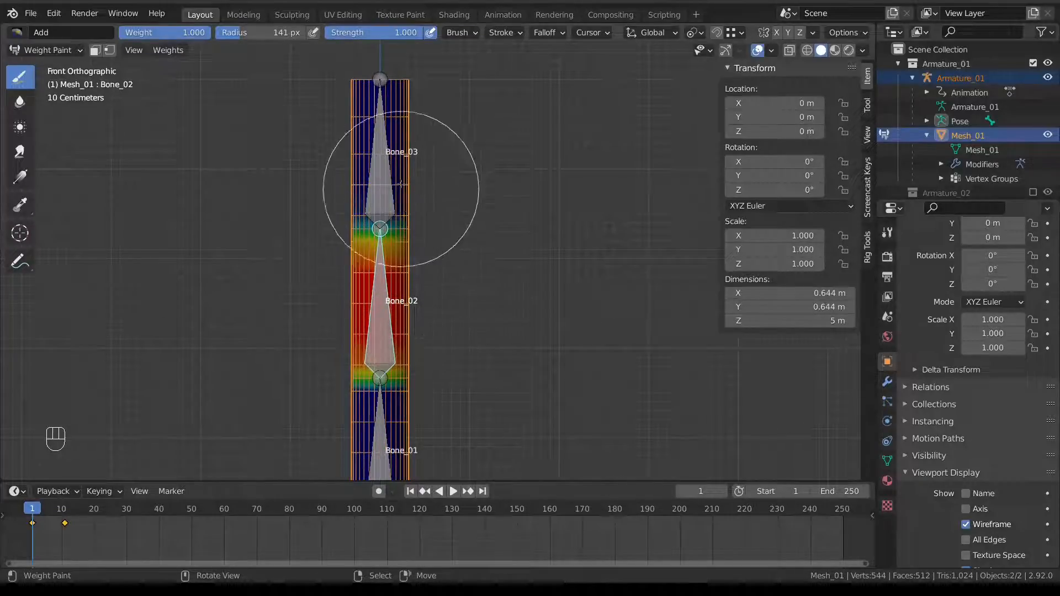
Make Bone_03 active and scrub the timeline to frame 4 to check how the painted mesh bends.
left_click(385, 189, "ctrl")
middle_click_drag(389, 294, 375, 150, "shift")
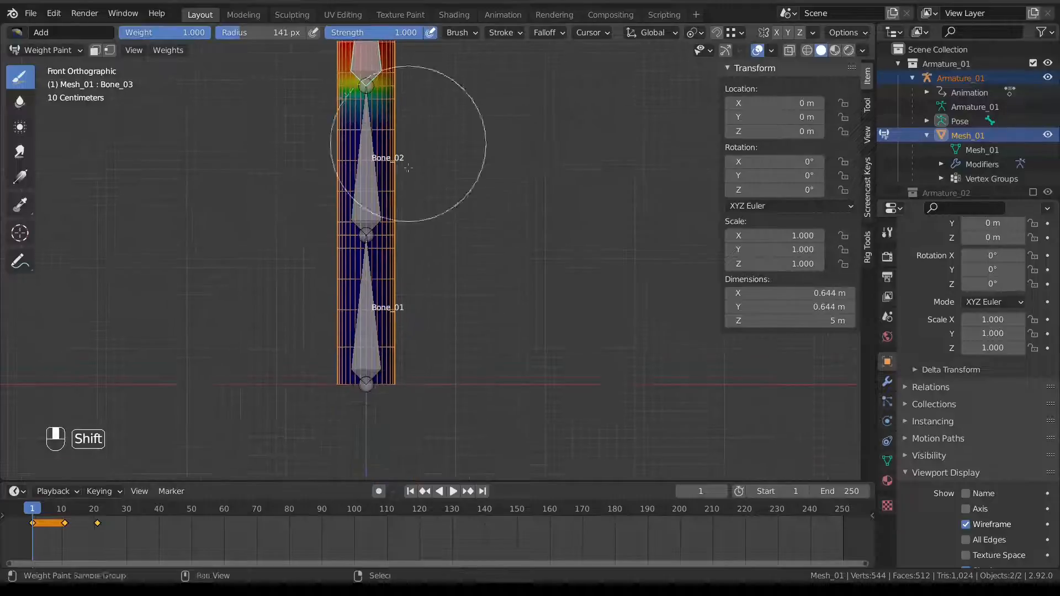
mouse_move(26, 538)
left_mouse_down()
mouse_move(59, 535)
mouse_move(45, 535)
left_mouse_up()
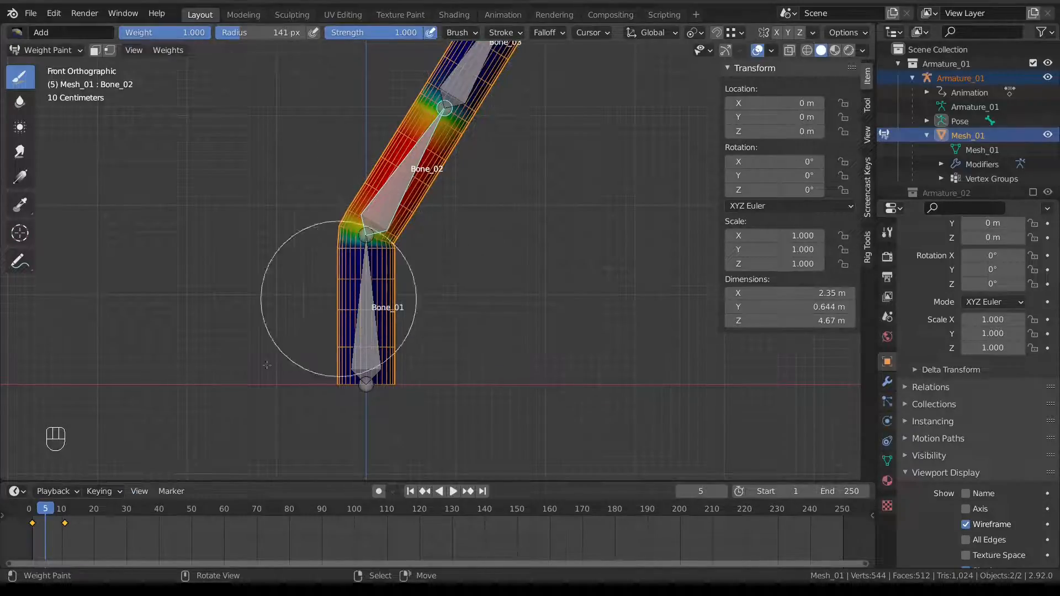
scroll(367, 367, "down", 2)
left_click_drag(66, 530, 43, 530)
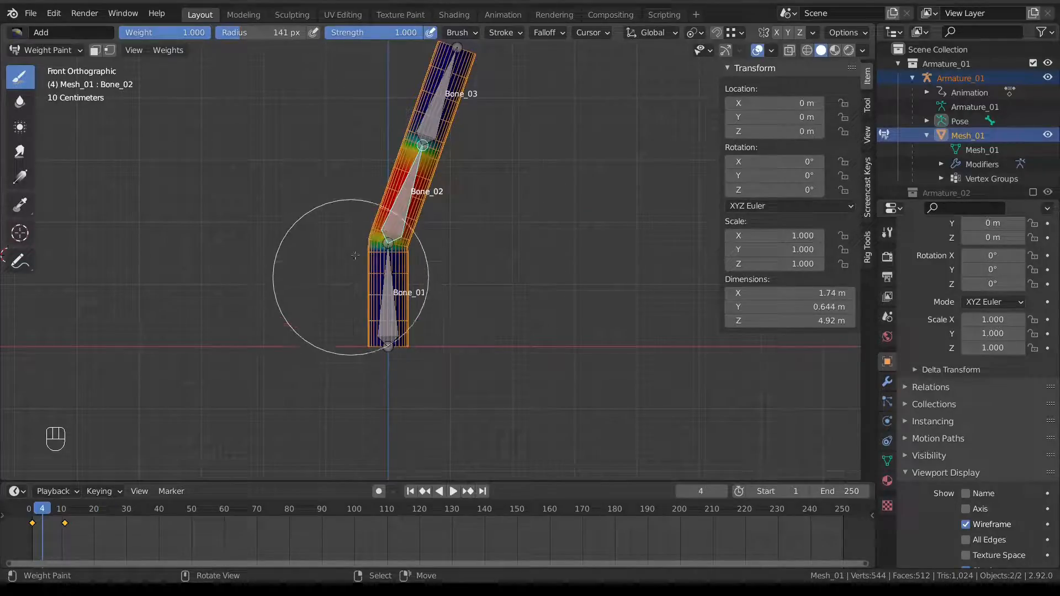
Compare the weights of Bone_01 and Bone_02 around their shared joint and examine the bend at frame 5.
scroll(387, 269, "up", 1)
scroll(387, 269, "up", 2)
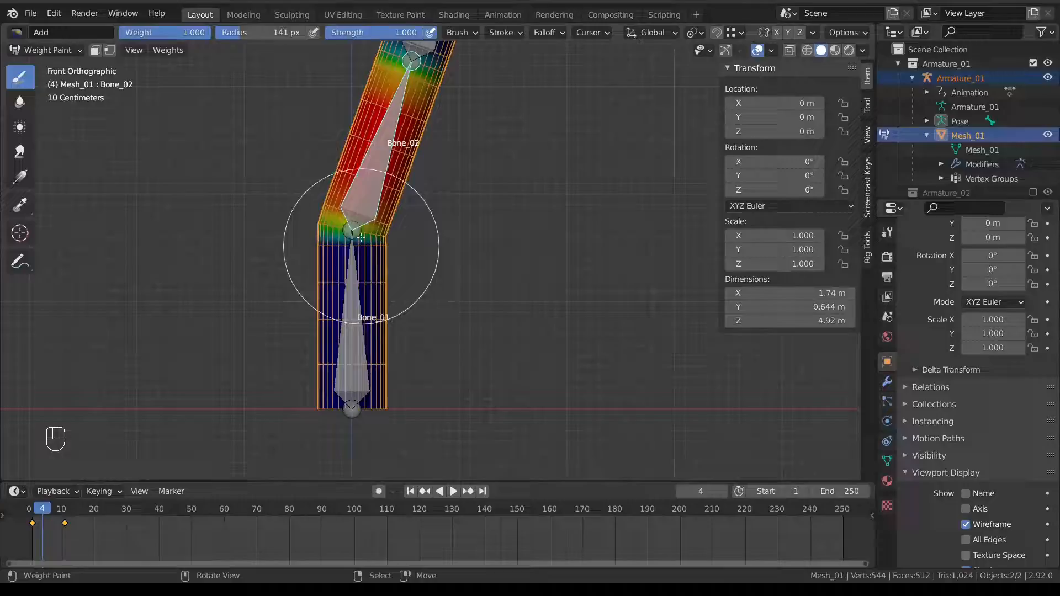
right_click(347, 275)
right_click(359, 177)
right_click(356, 265)
key("Right")
key("Right")
key("Right")
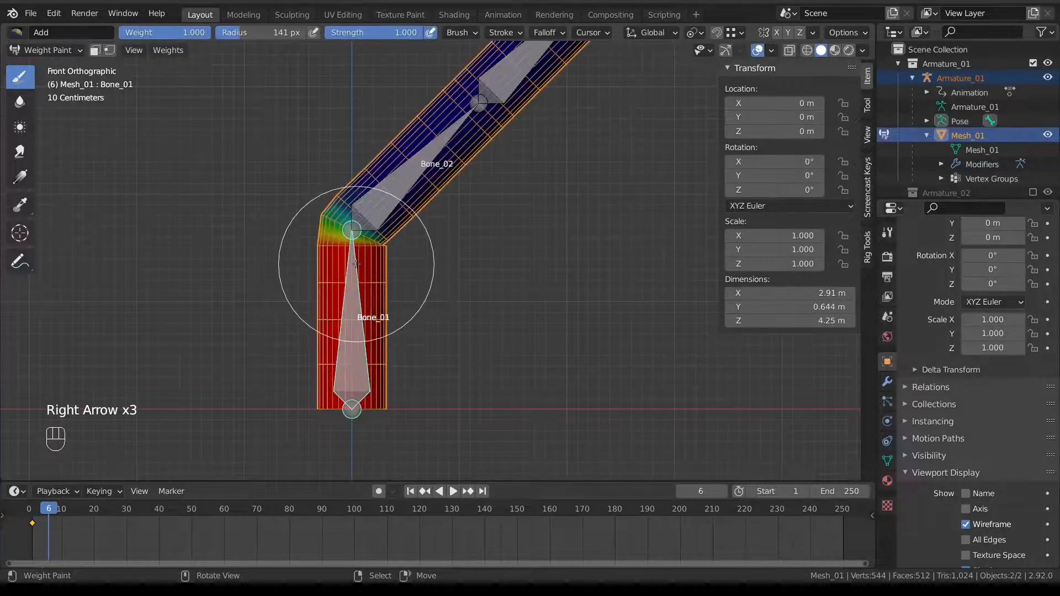
key("Left")
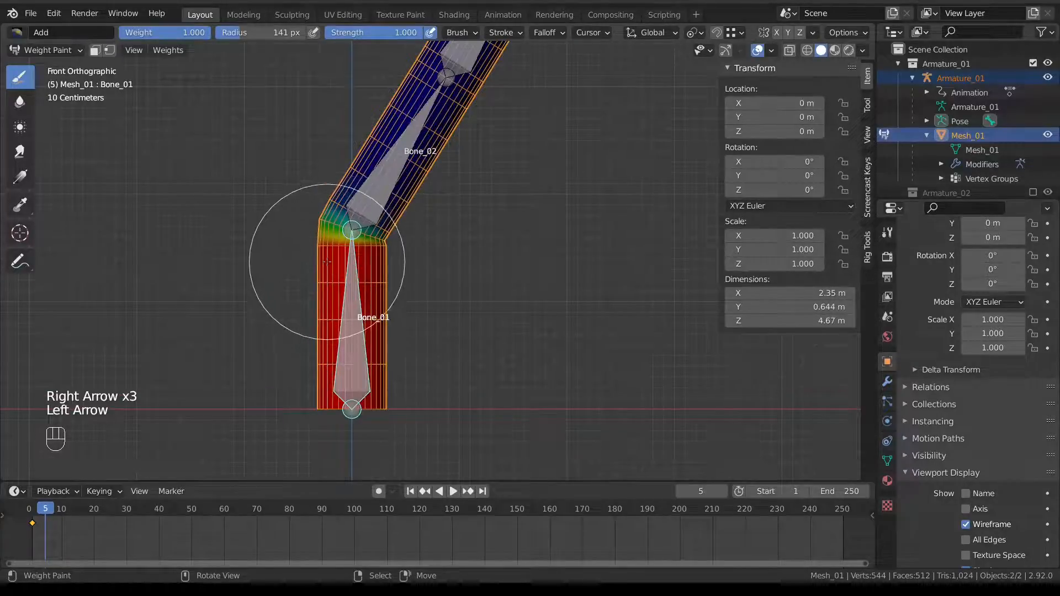
Blur Bone_02's weights around its joint with Bone_01 using the Blur brush with a radius of 210 px.
right_click(388, 197)
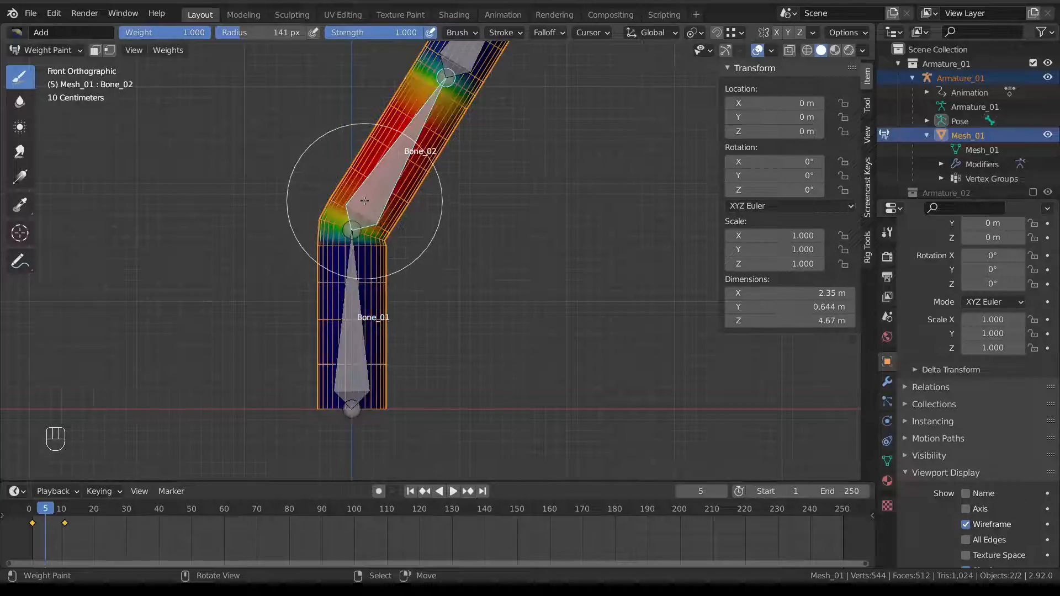
key("f")
left_click(386, 258)
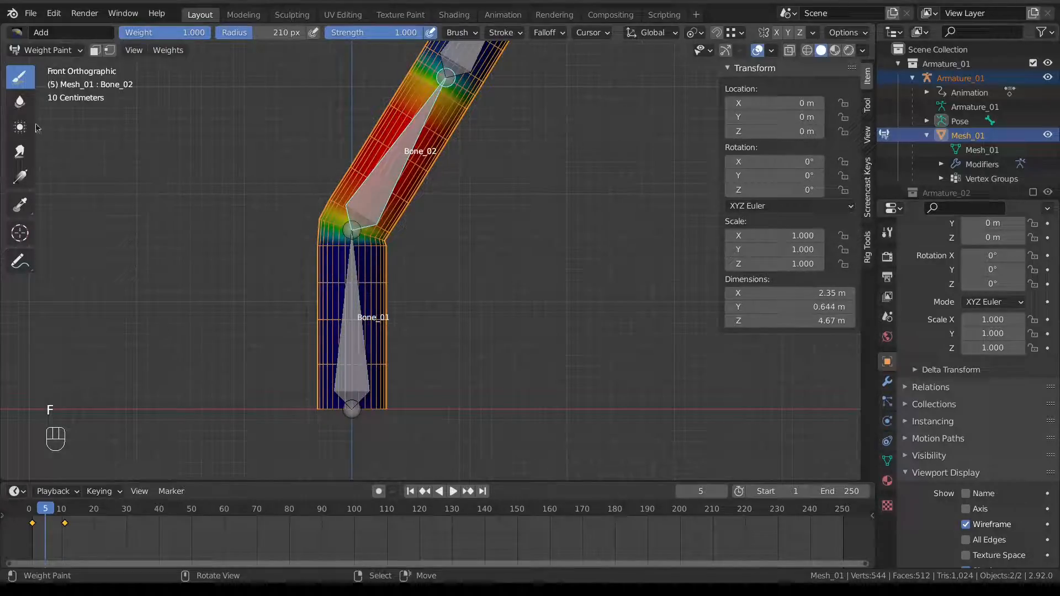
left_click(19, 101)
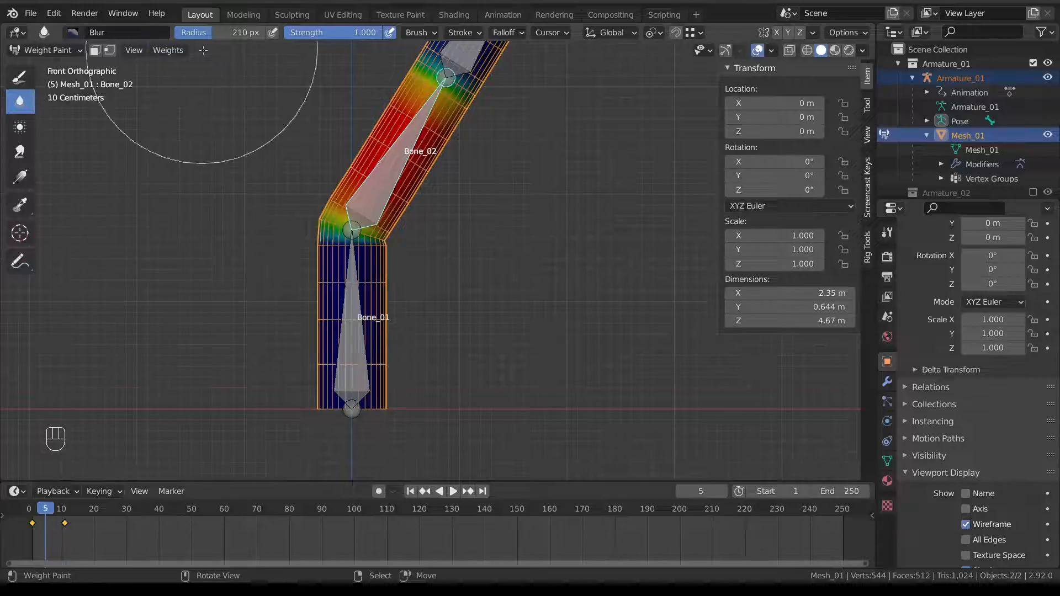
scroll(332, 232, "up", 2)
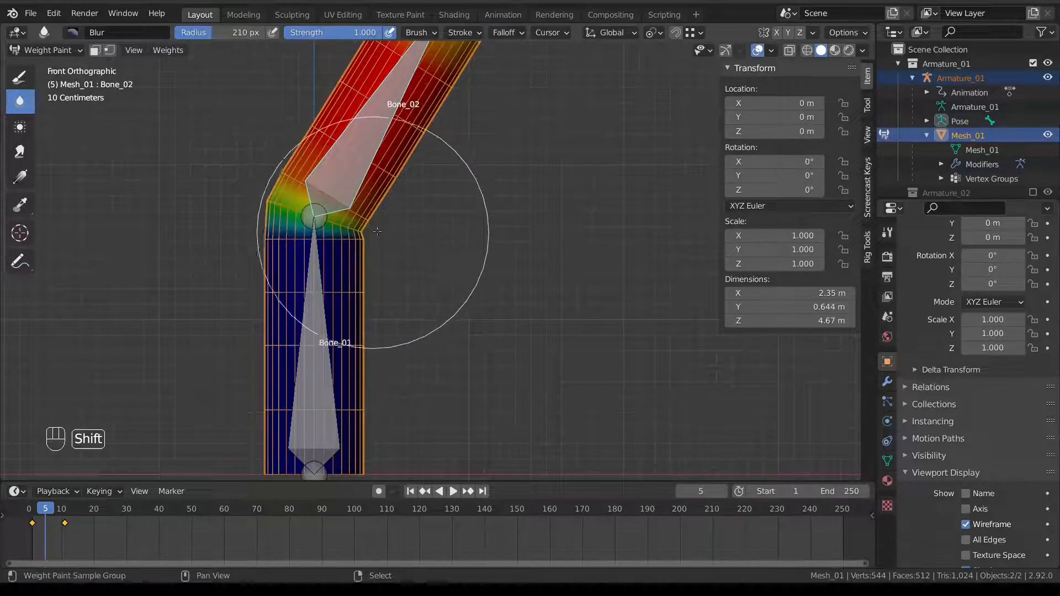
middle_click_drag(373, 229, 438, 272, "shift")
mouse_move(359, 275)
left_mouse_down()
mouse_move(334, 254)
mouse_move(377, 263)
left_mouse_up()
scroll(377, 263, "down", 2)
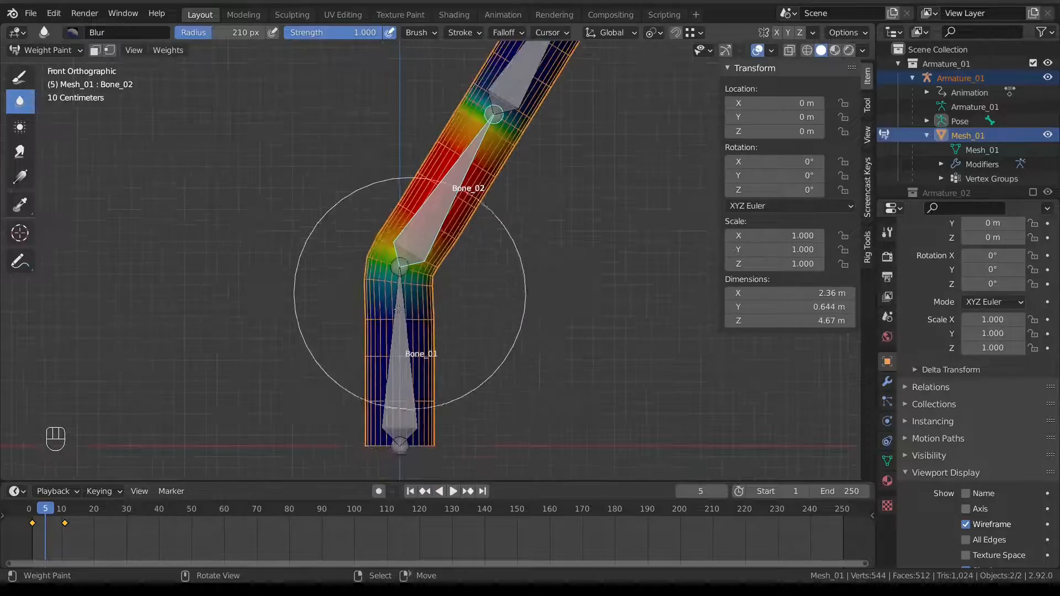
Step back and forth through the animation up to frame 12 to examine the bend at the lower joint.
key("Right")
key("Right")
key("Right")
key("Right")
key("Right")
key("Right")
key("Left")
key("Left")
key("Left")
key("Left")
key("Left")
key("Left")
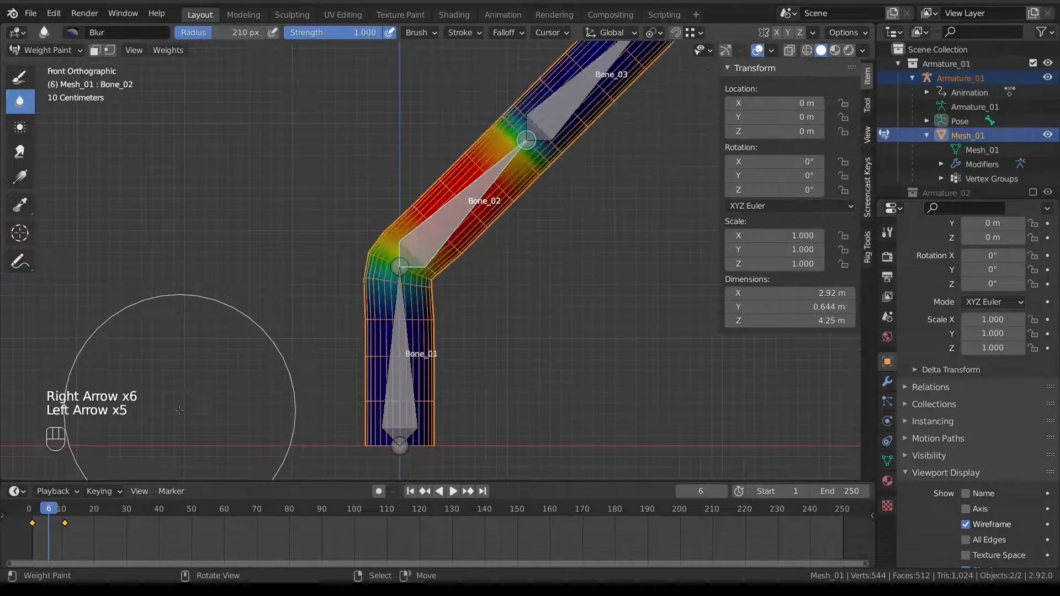
key("Right")
key("Right")
key("Right")
key("Right")
key("Right")
key("Right")
key("Right")
key("Right")
key("Right")
key("Right")
key("Right")
Make Bone_03 active and, at frame 14, blur its weights across the joint with Bone_02.
left_click(591, 262, "ctrl")
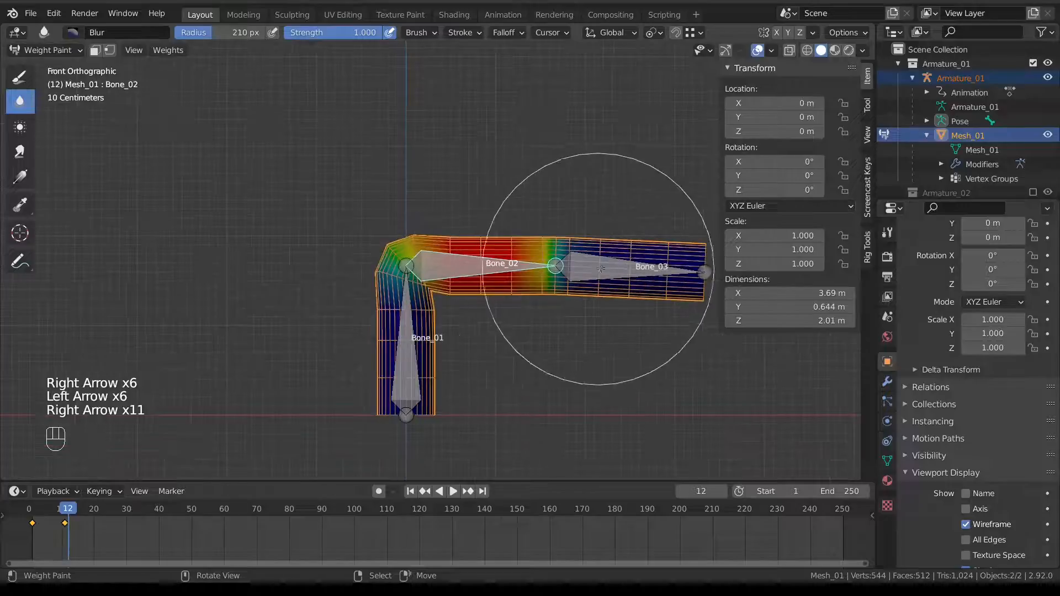
middle_click_drag(591, 261, 508, 276)
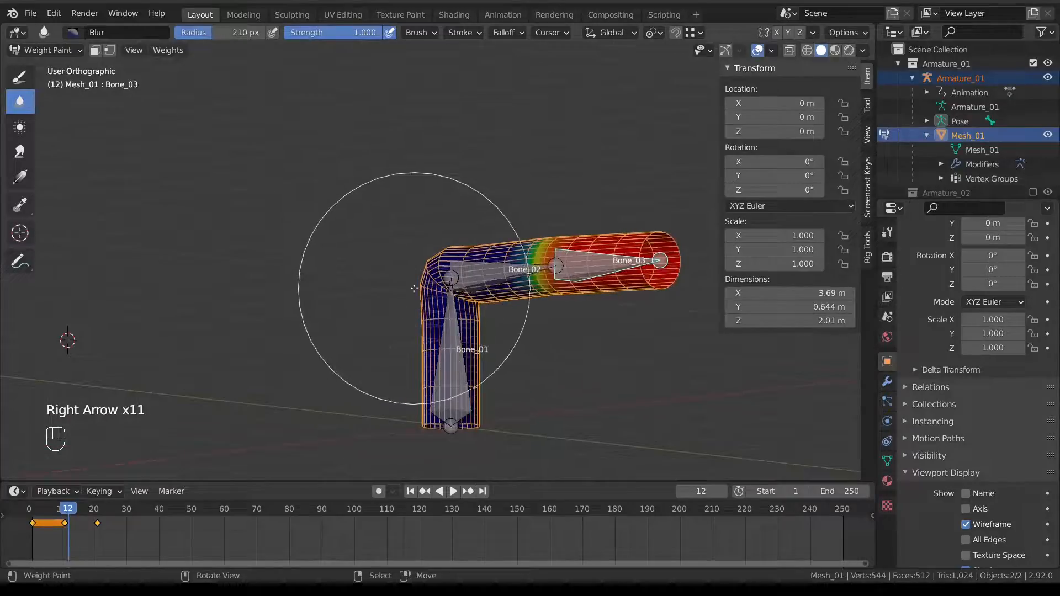
key("KP_1")
key("Right")
key("Right")
key("Right")
key("Right")
key("Right")
key("Right")
key("Right")
key("Right")
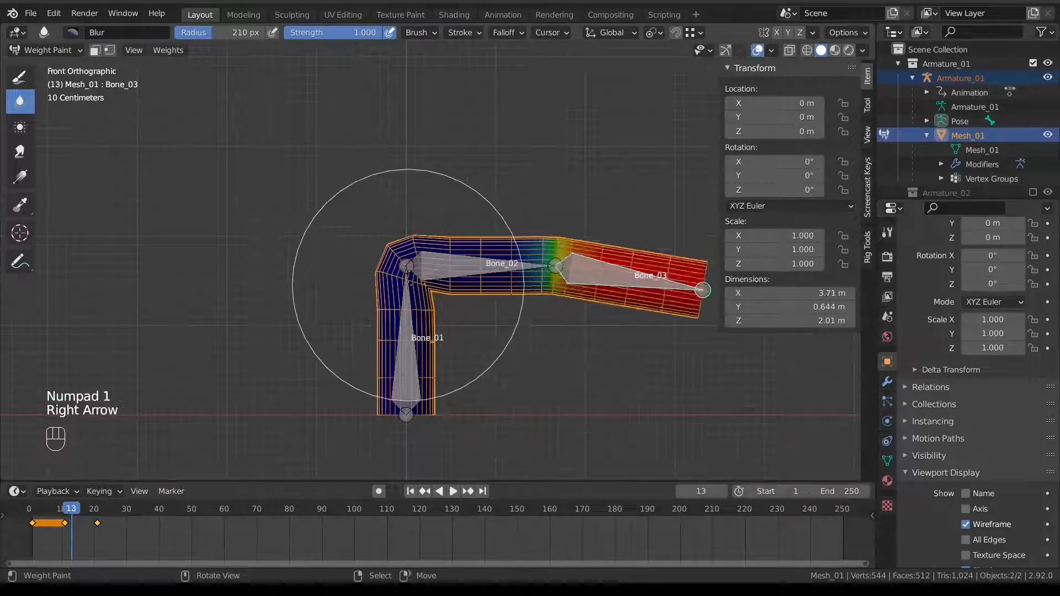
scroll(532, 314, "up", 2)
key("Left")
key("Left")
key("Left")
key("Left")
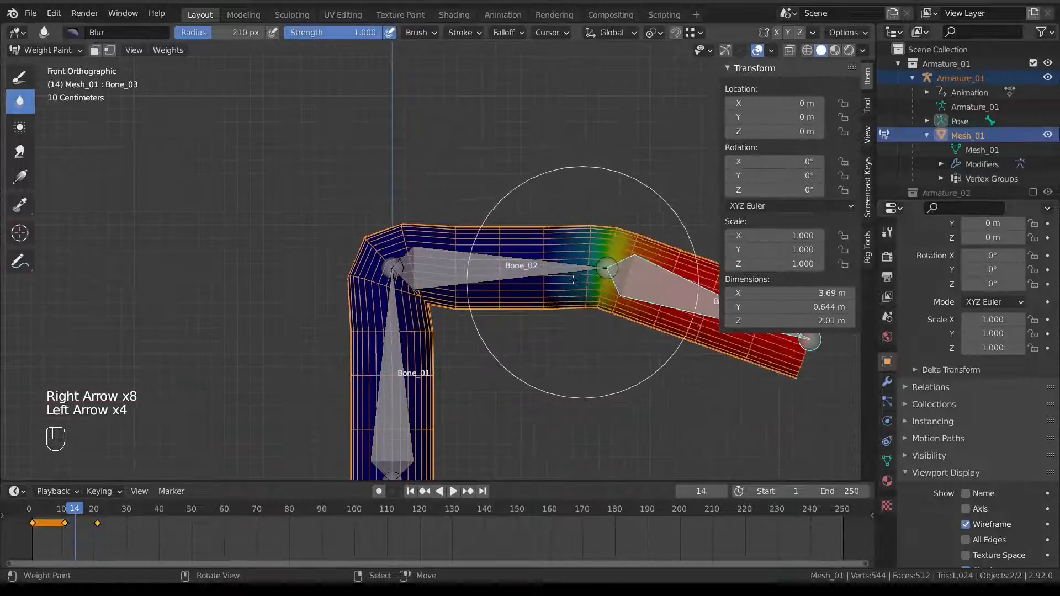
scroll(450, 248, "up", 4)
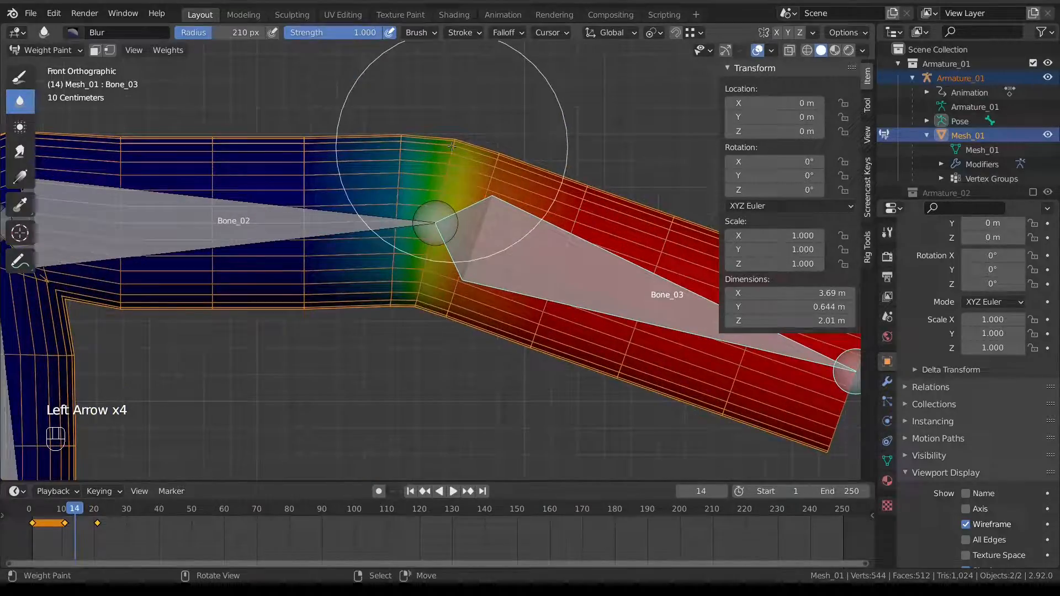
mouse_move(450, 78)
left_mouse_down()
mouse_move(438, 238)
mouse_move(420, 290)
left_mouse_up()
scroll(420, 289, "down", 4)
Step through the animation to frame 23 and examine how the mesh bends at both joints.
key("Left")
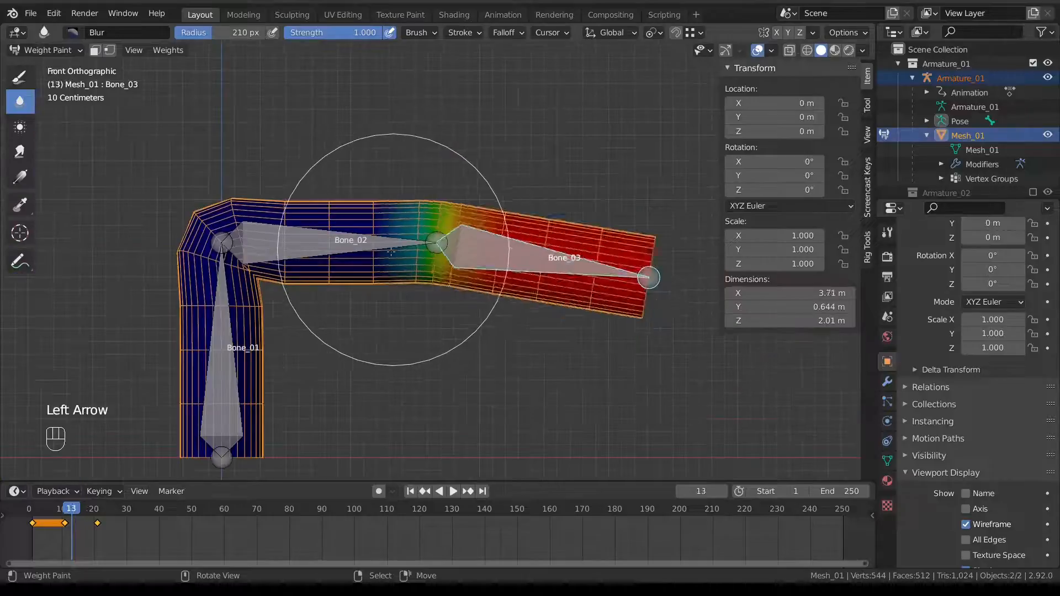
key("Right")
key("Right")
key("Right")
key("Right")
key("Right")
key("Right")
key("Right")
key("Right")
key("Right")
key("Right")
key("Right")
key("Right")
key("Right")
key("Right")
key("Right")
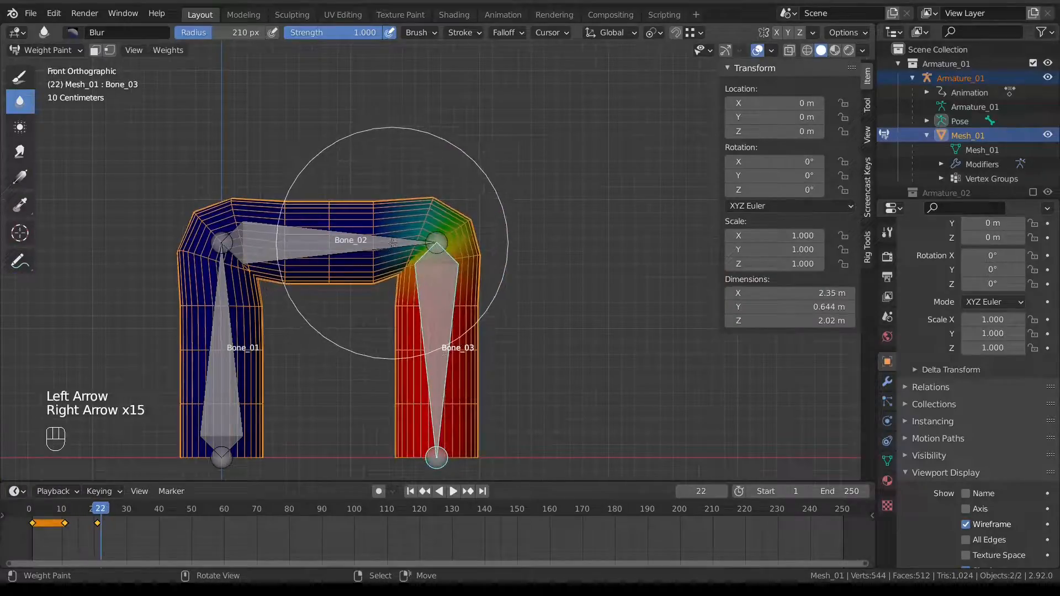
scroll(381, 210, "down", 2)
mouse_move(83, 533)
left_mouse_down()
mouse_move(64, 533)
mouse_move(105, 534)
left_mouse_up()
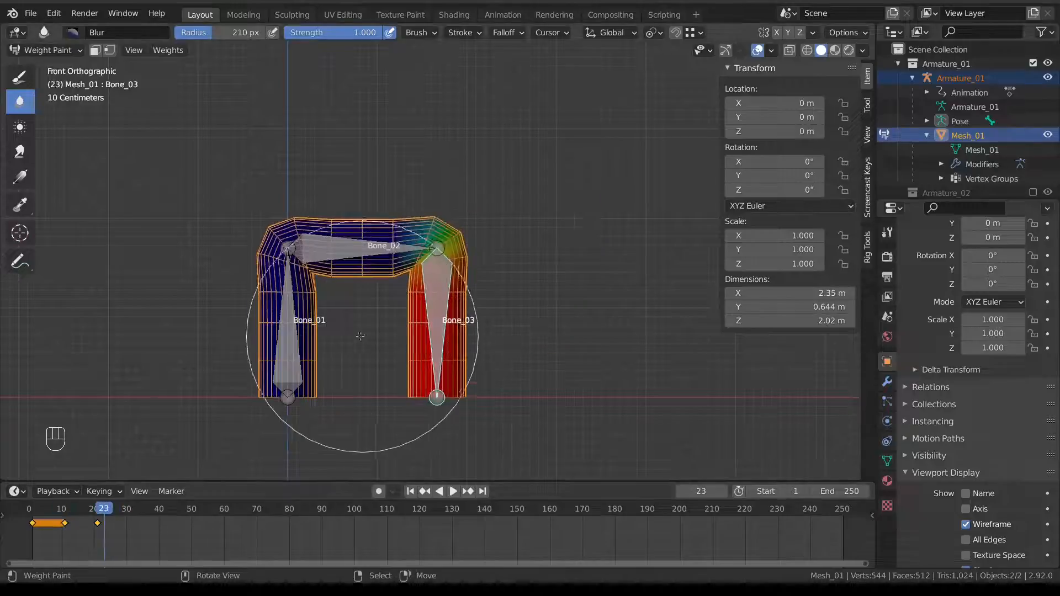
scroll(201, 366, "up", 2)
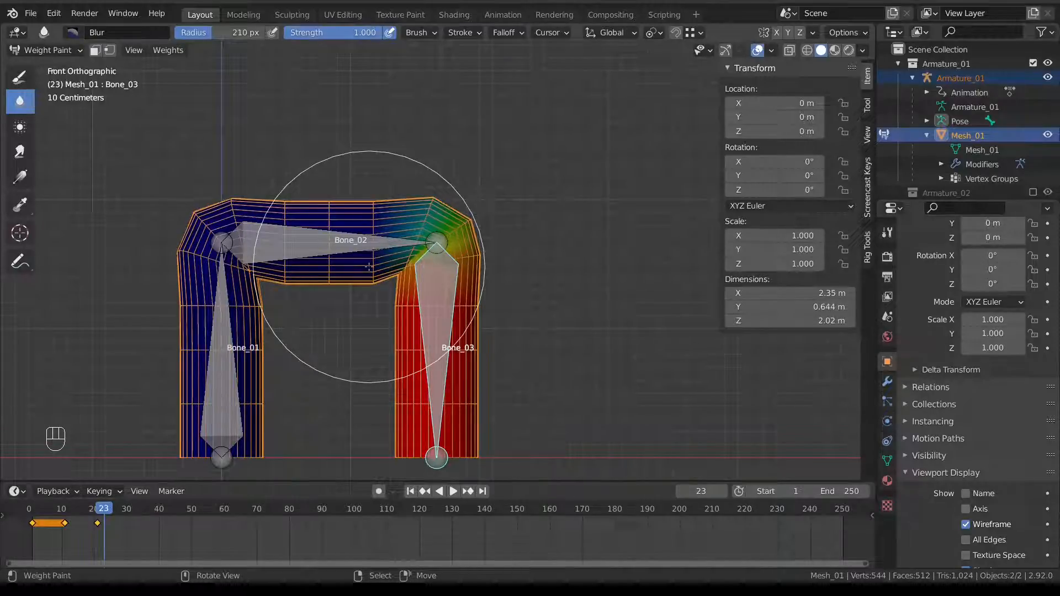
Switch Mesh_01 from Weight Paint to Edit Mode with the full cylinder in view.
key("Tab")
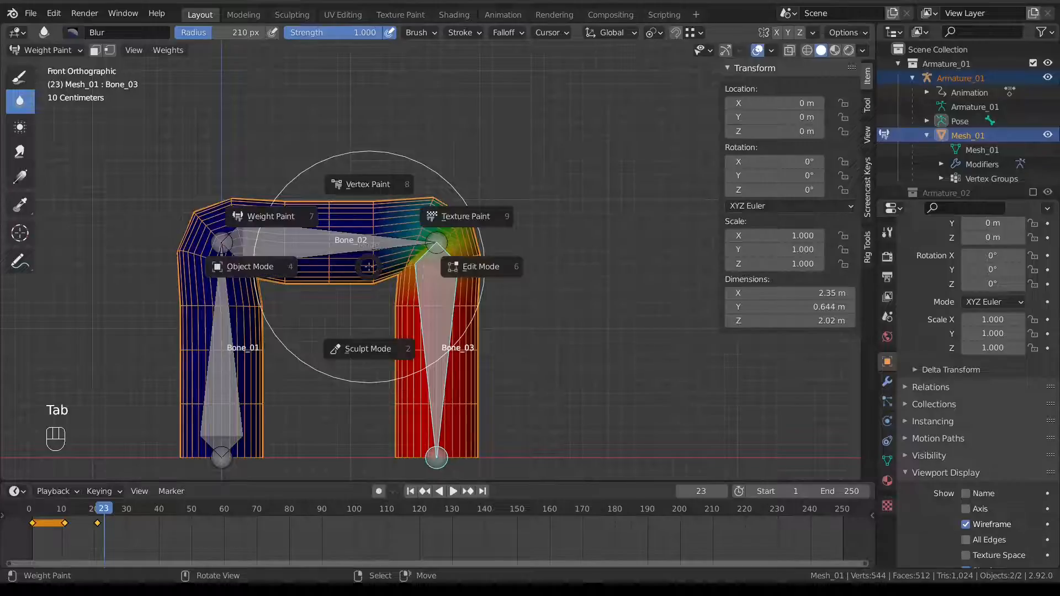
left_click(454, 267)
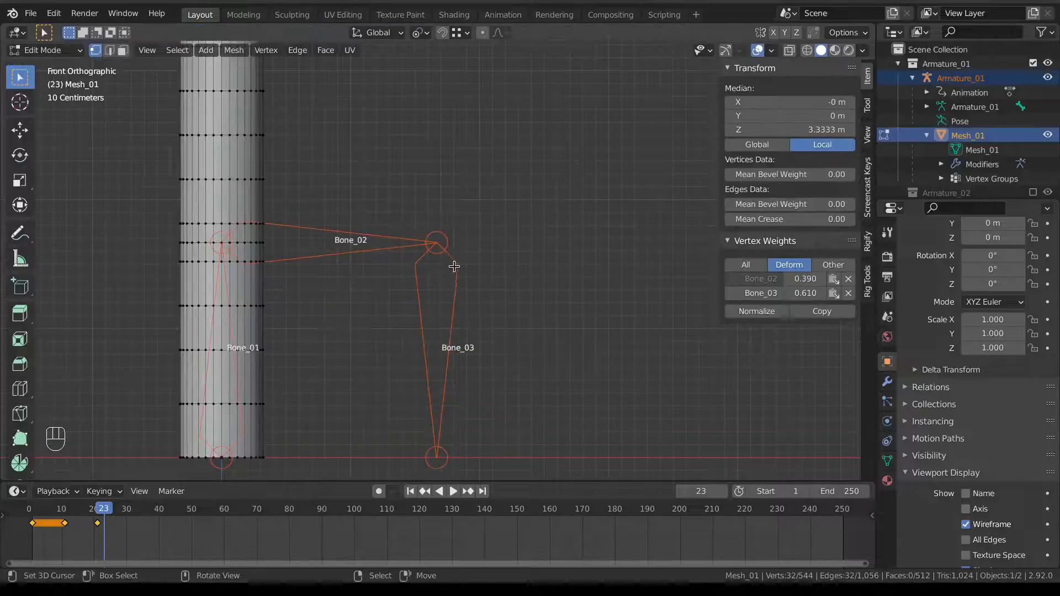
scroll(314, 260, "down", 1)
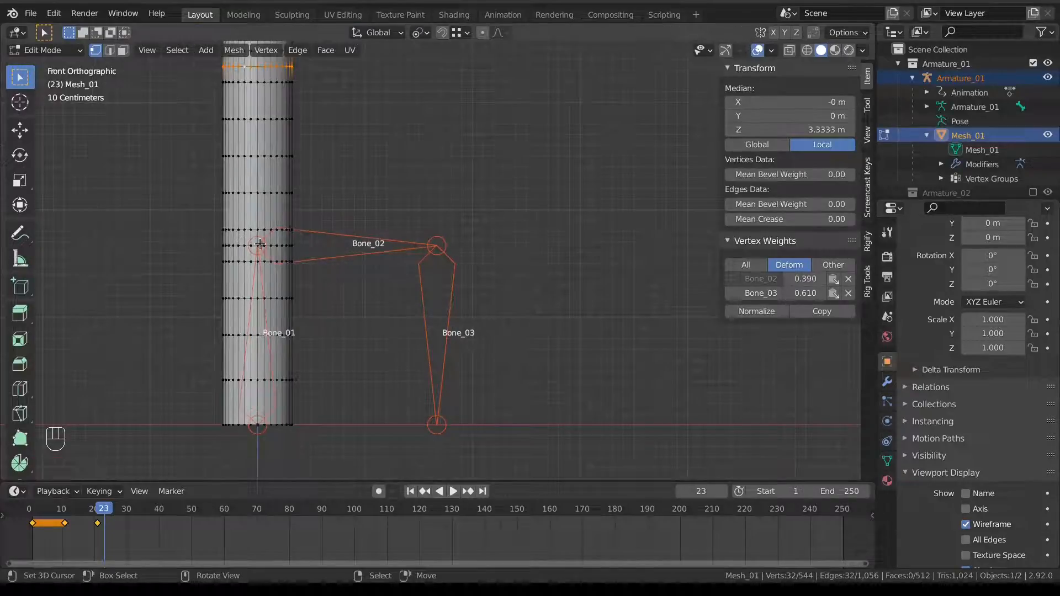
middle_click_drag(309, 220, 317, 260, "shift")
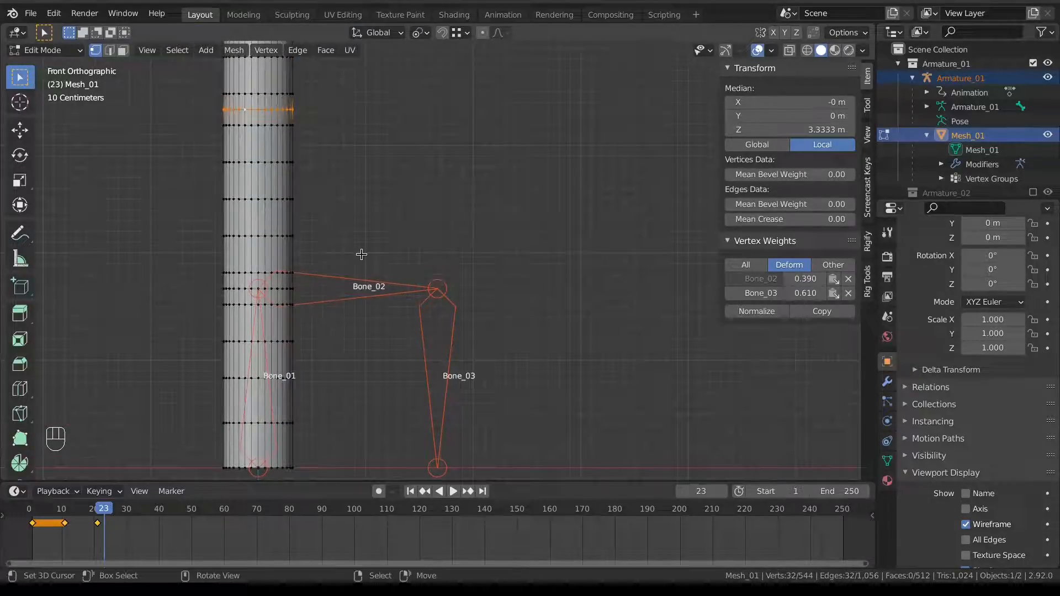
scroll(408, 221, "down", 2)
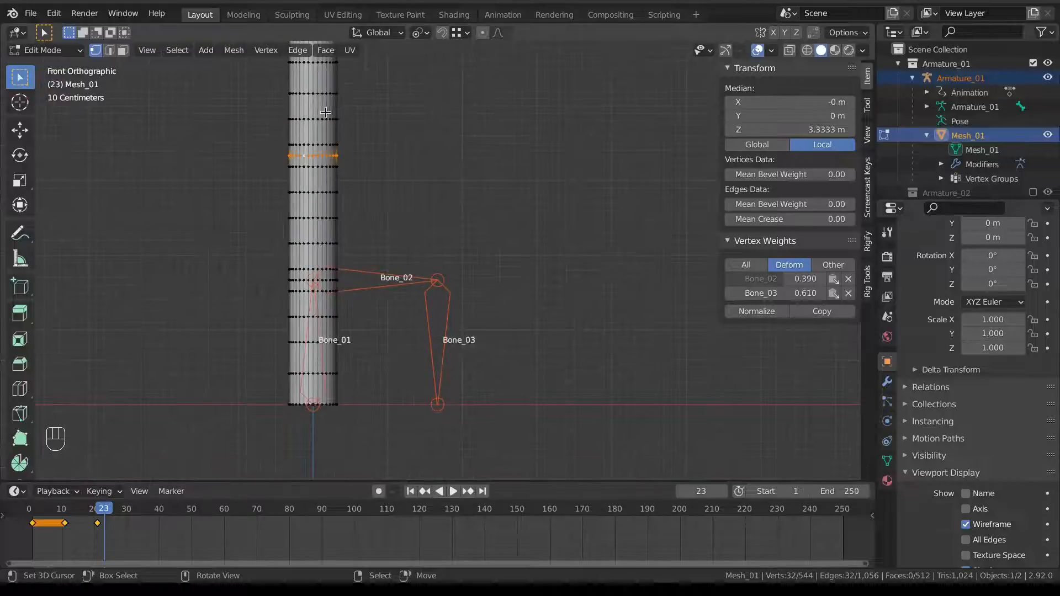
scroll(324, 175, "down", 1)
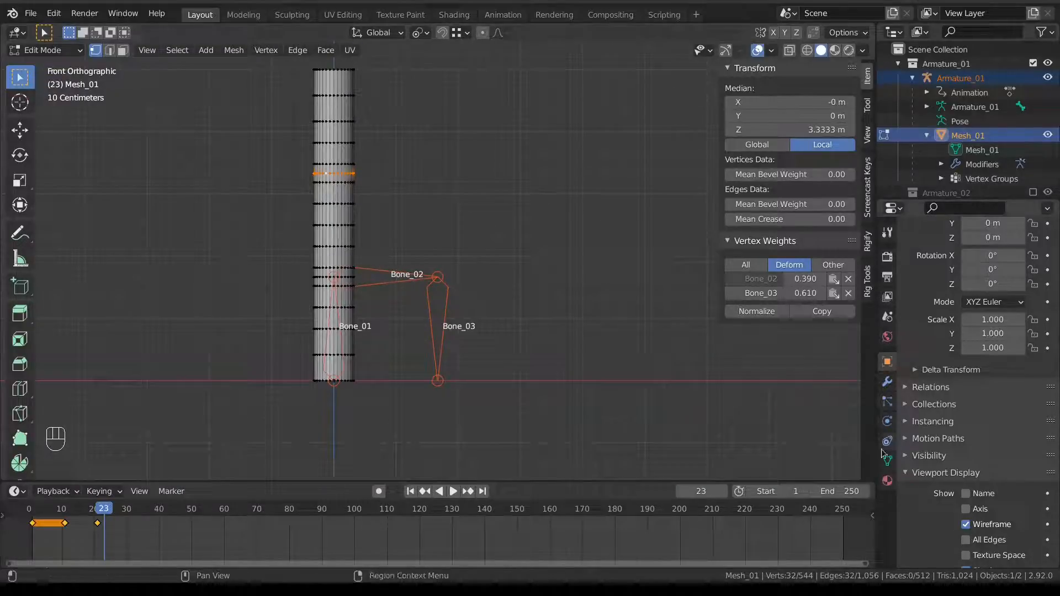
Make Mesh_01's Armature modifier display in Edit Mode and apply to the editing cage, with the bent cylinder in view.
left_click(887, 382)
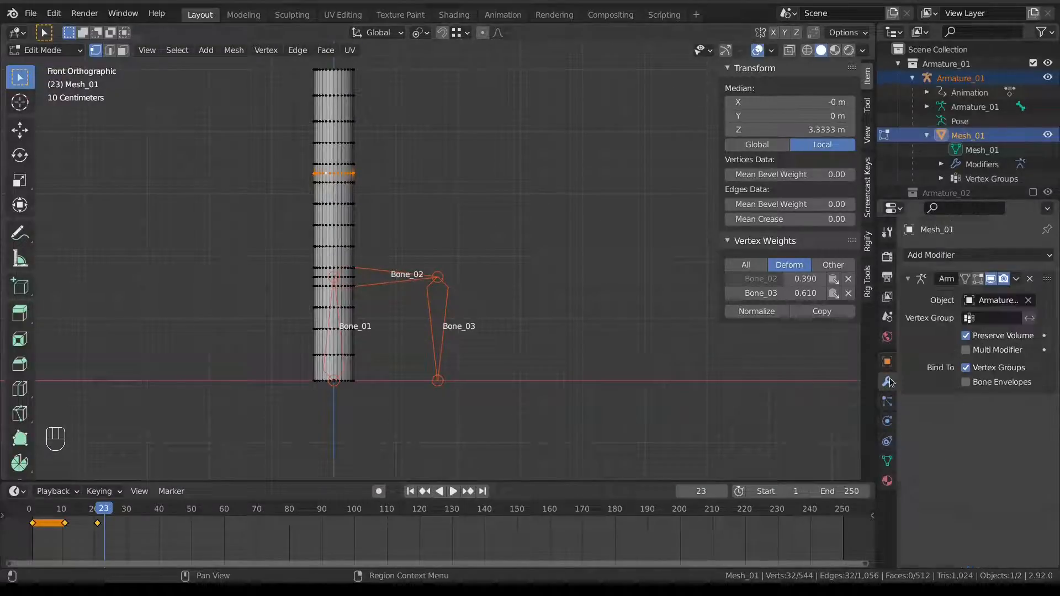
left_click(971, 279)
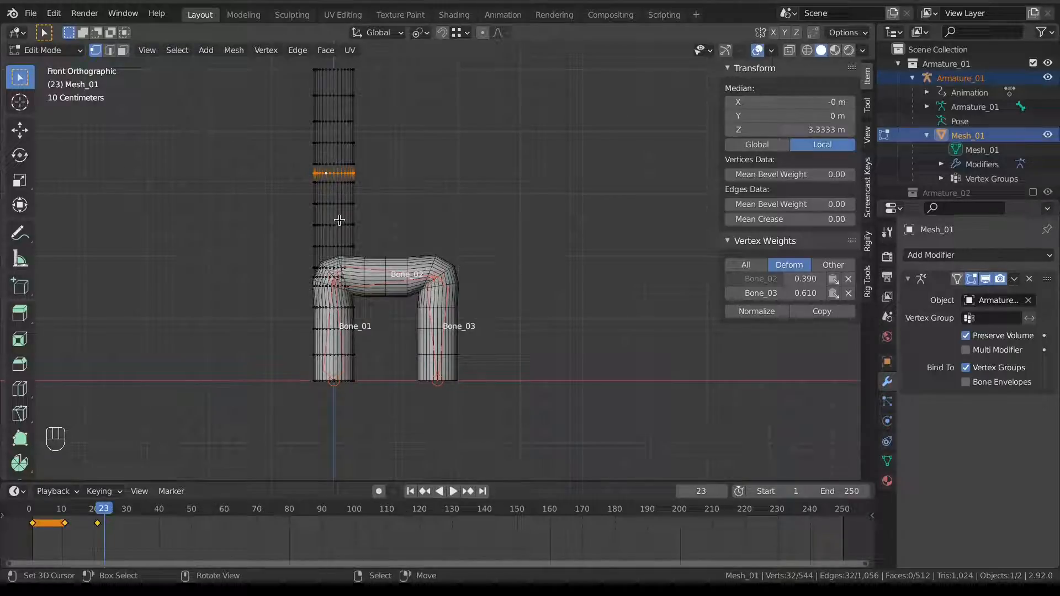
left_click(957, 278)
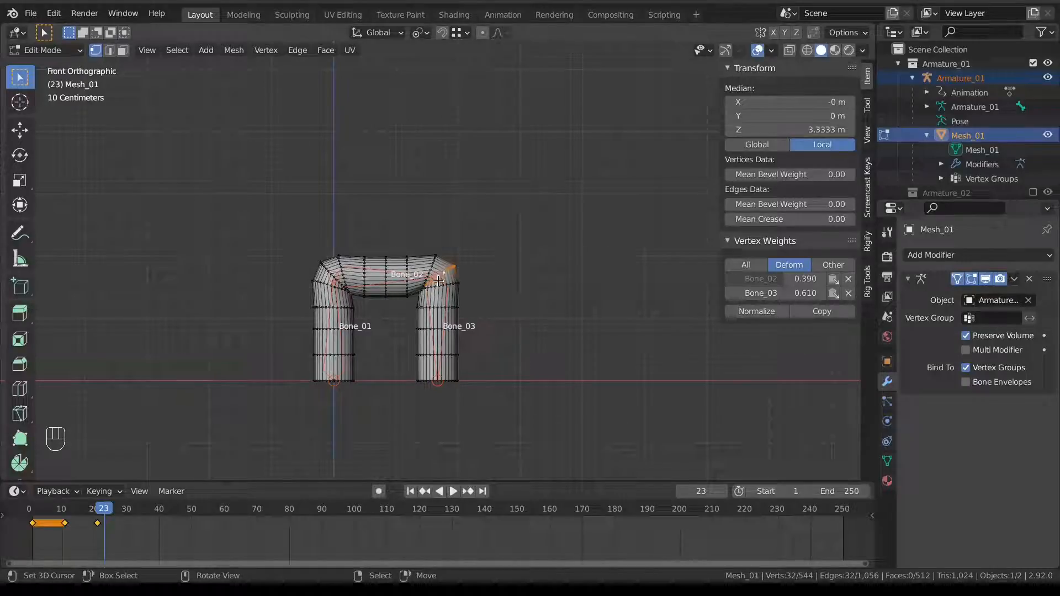
scroll(389, 310, "up", 5)
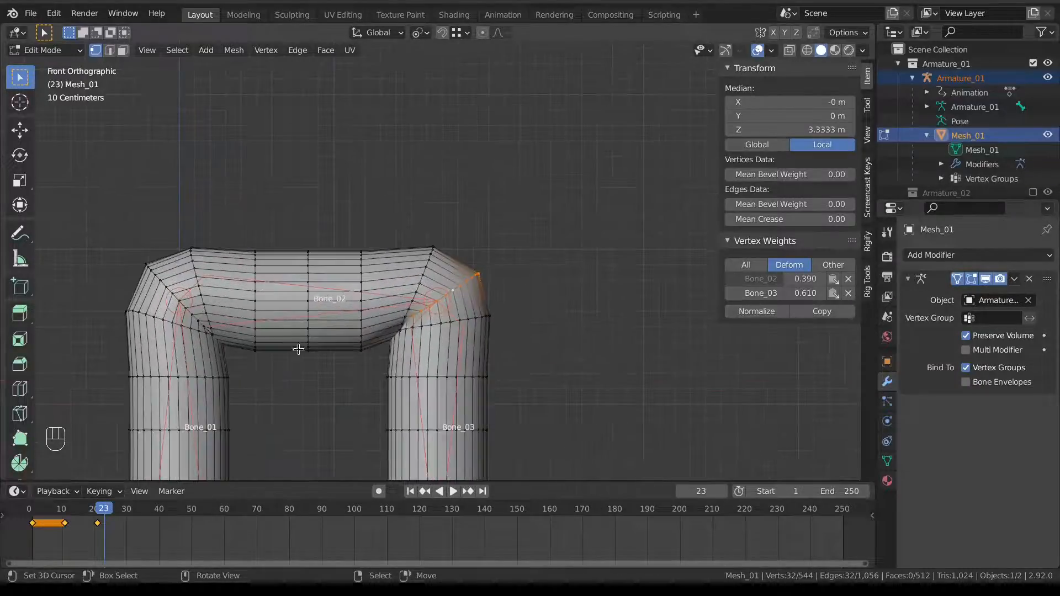
middle_click_drag(298, 349, 442, 248, "shift")
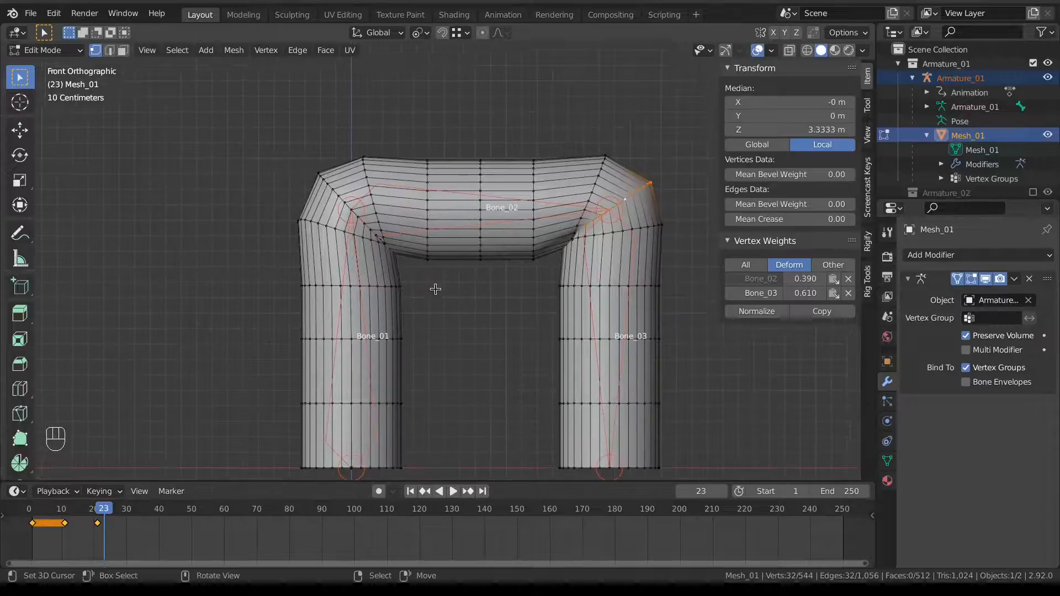
Toggle the Armature modifier's Preserve Volume option off and on to compare both bends, leaving it enabled.
left_click(966, 336)
left_click(965, 335)
left_click(966, 335)
left_click(965, 336)
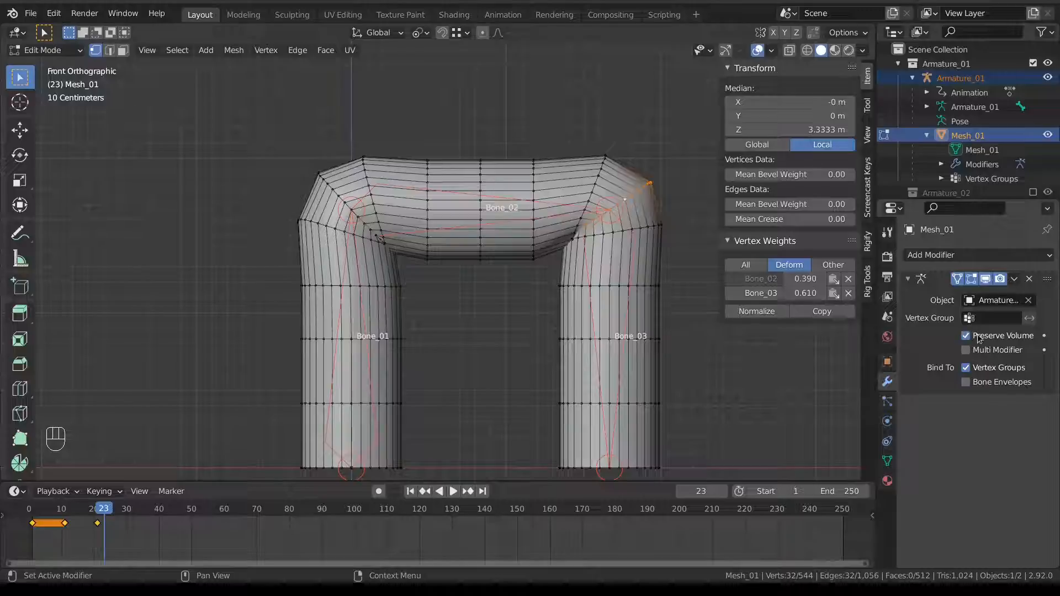
left_click(965, 335)
left_click(966, 335)
left_click(966, 335)
left_click(965, 336)
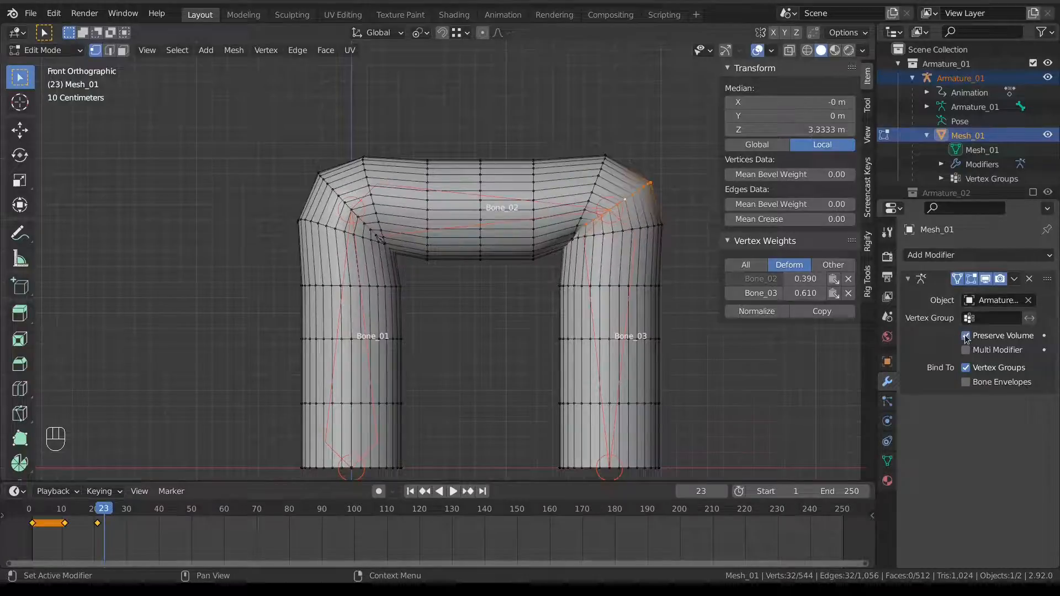
left_click(966, 336)
left_click(966, 336)
left_click(966, 336)
left_click(966, 335)
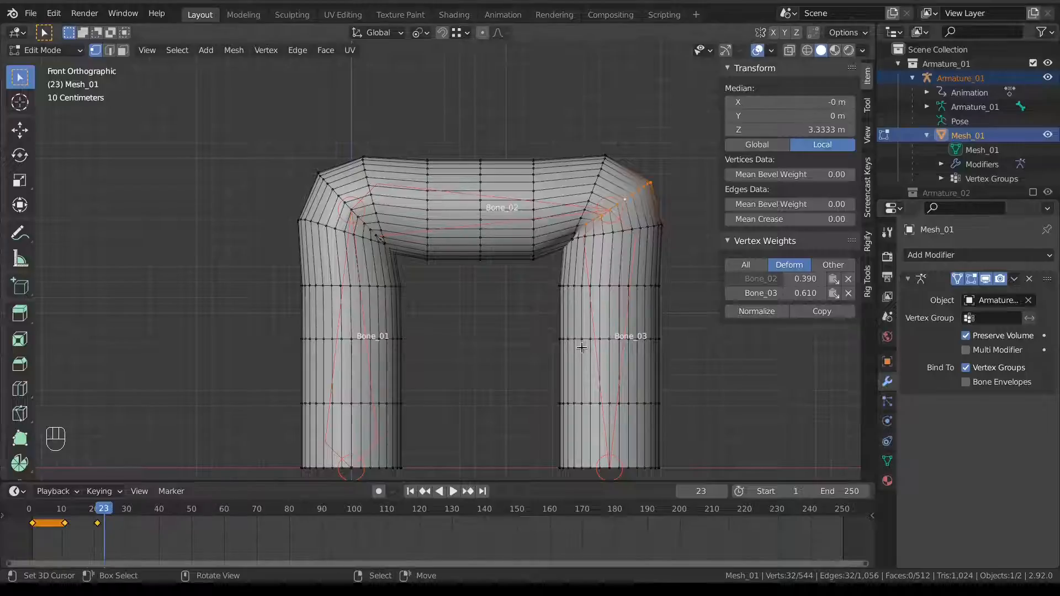
Switch to wireframe shading and select a vertex above the Bone_01–Bone_02 joint to inspect its bone weights.
key("z")
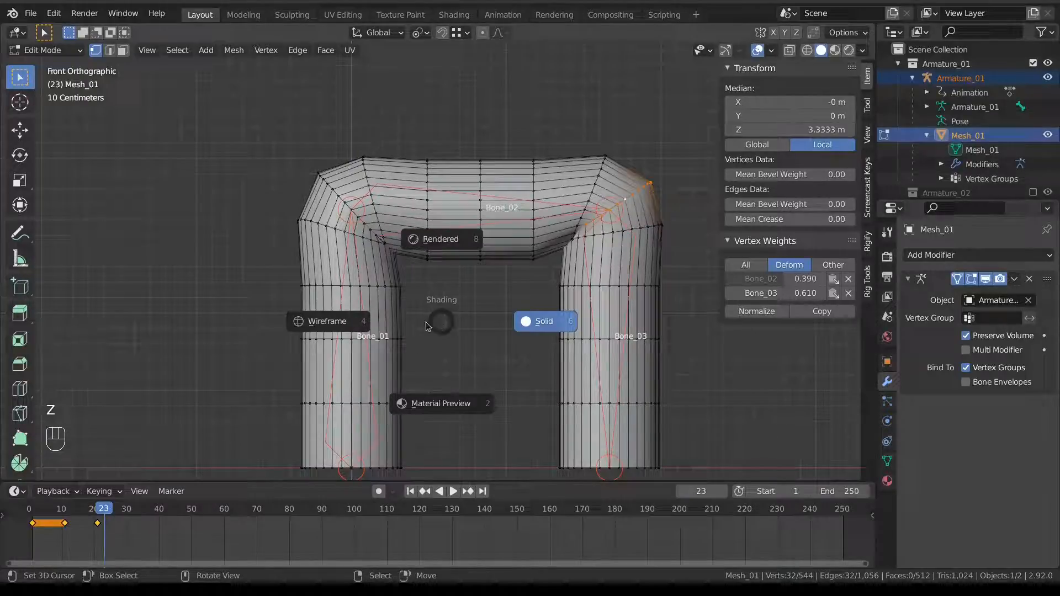
left_click(351, 317)
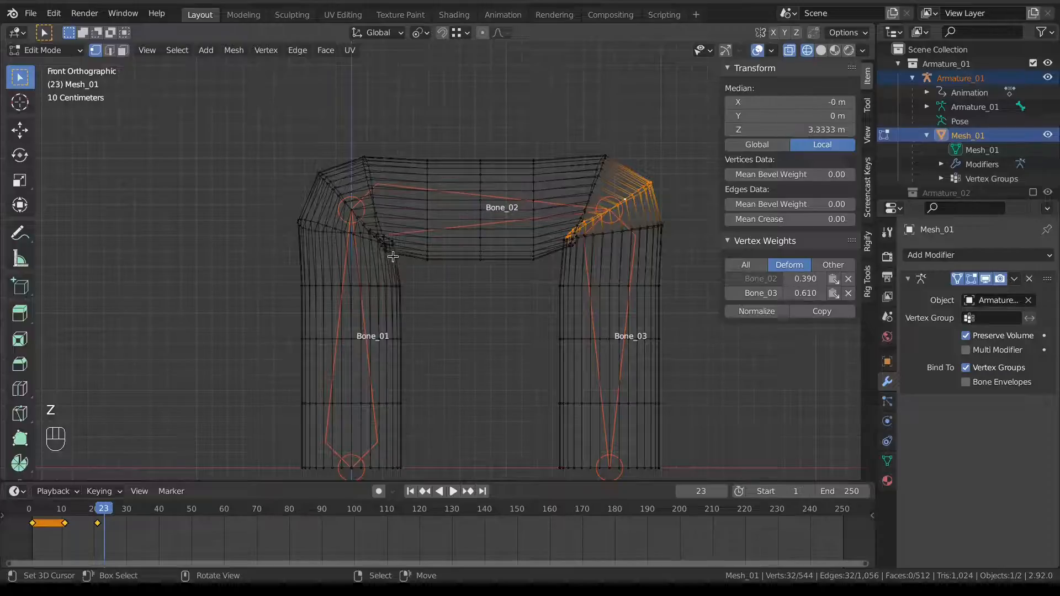
scroll(397, 222, "up", 4)
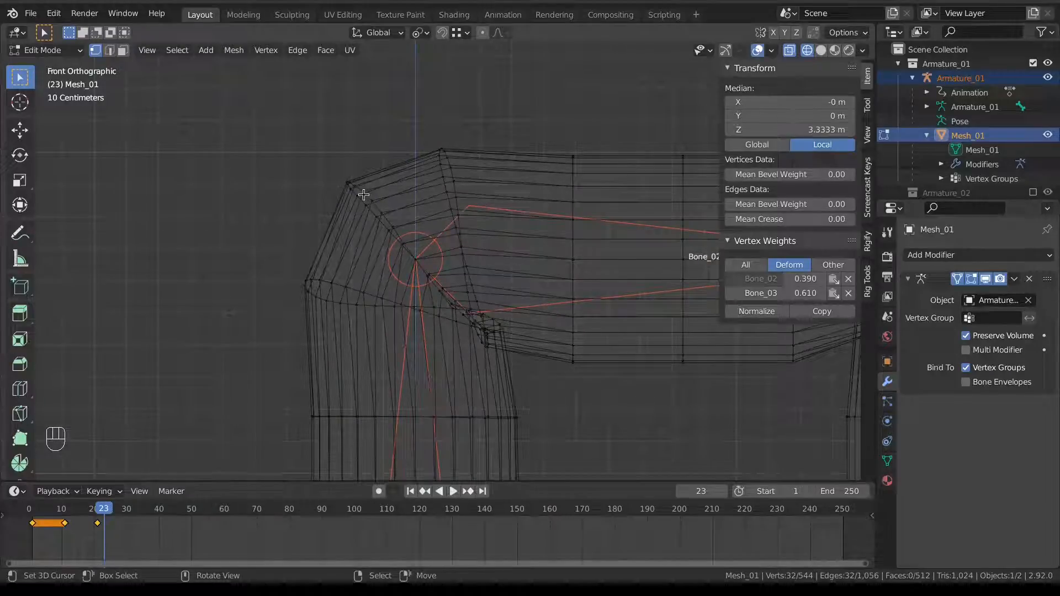
left_click(454, 167)
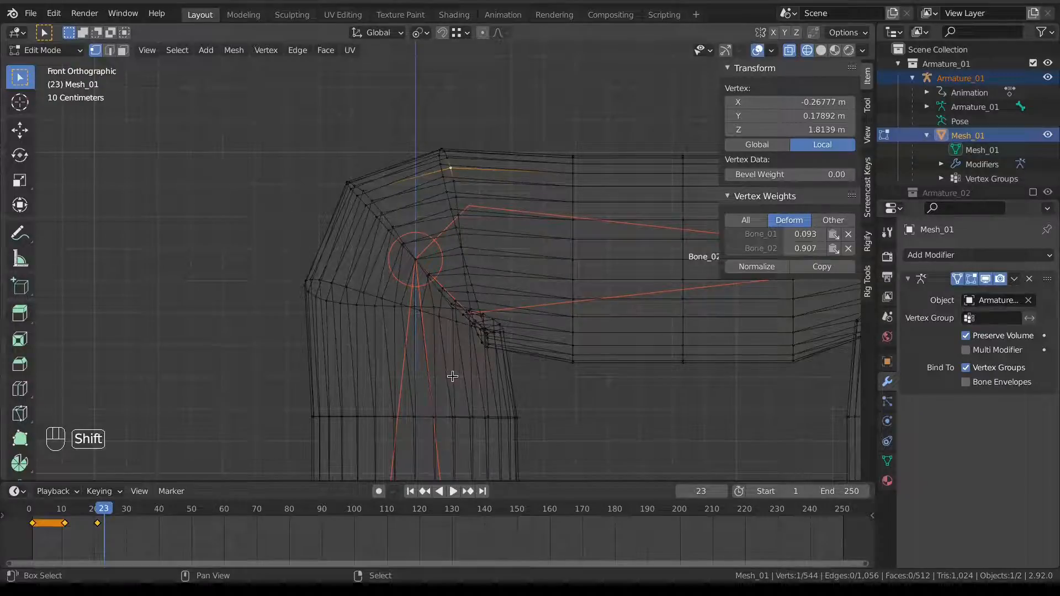
middle_click_drag(450, 373, 417, 266, "shift")
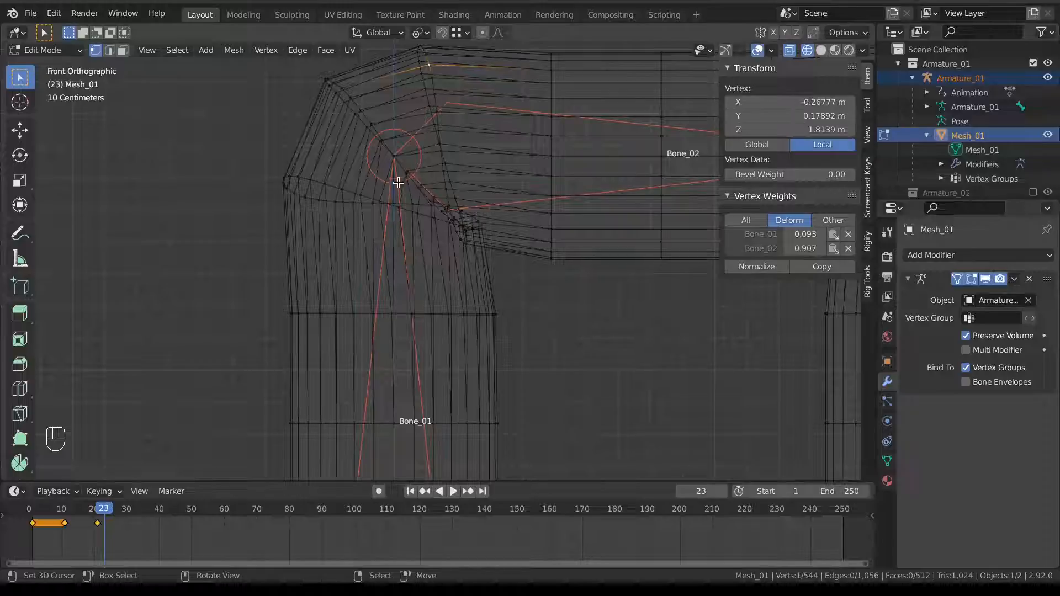
Select the edge loop just below the Bone_01–Bone_02 joint and copy its inner-corner vertex's weights to the whole loop.
left_click(442, 209, "alt")
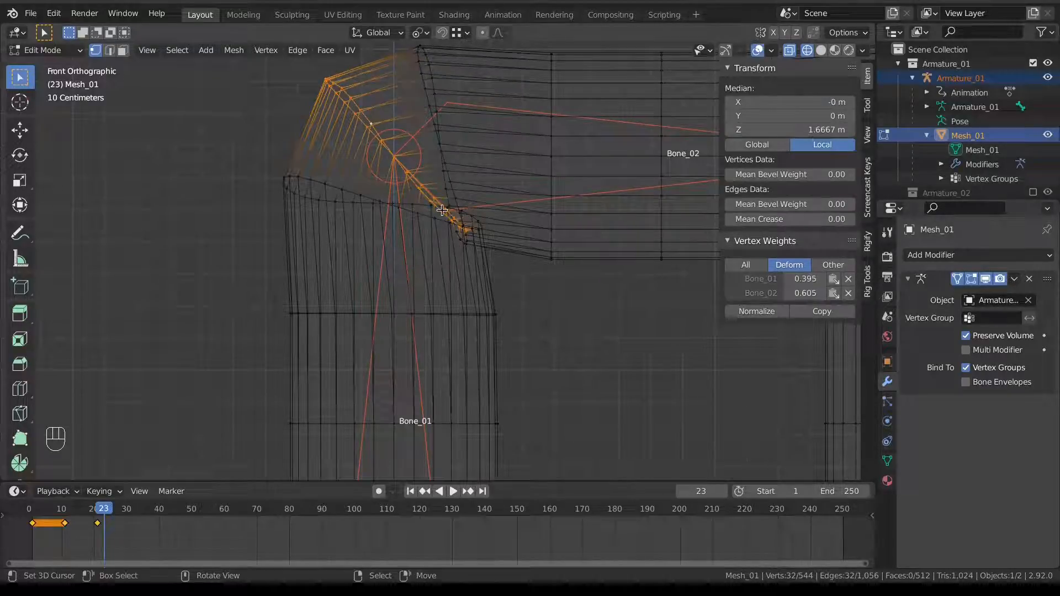
left_click(361, 203, "alt")
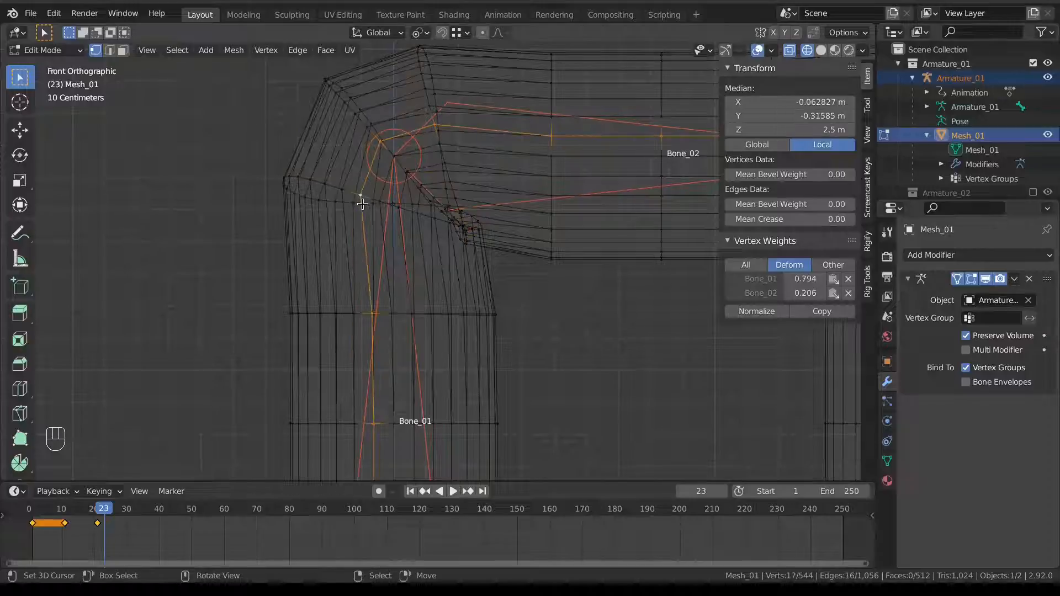
left_click(362, 205, "alt")
middle_click_drag(362, 204, 308, 264, "shift")
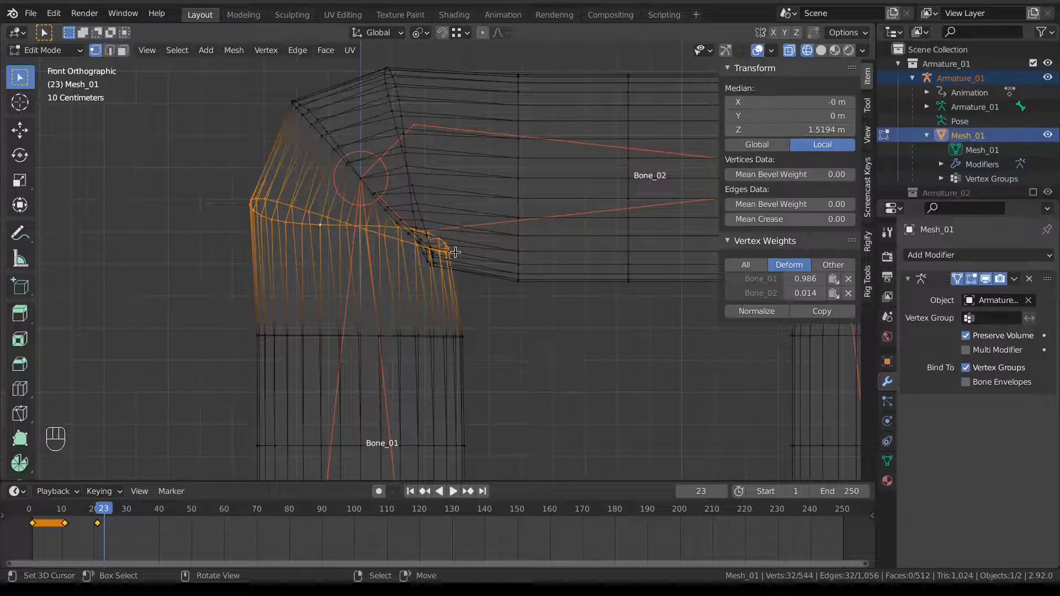
scroll(433, 243, "up", 4)
scroll(486, 237, "up", 2)
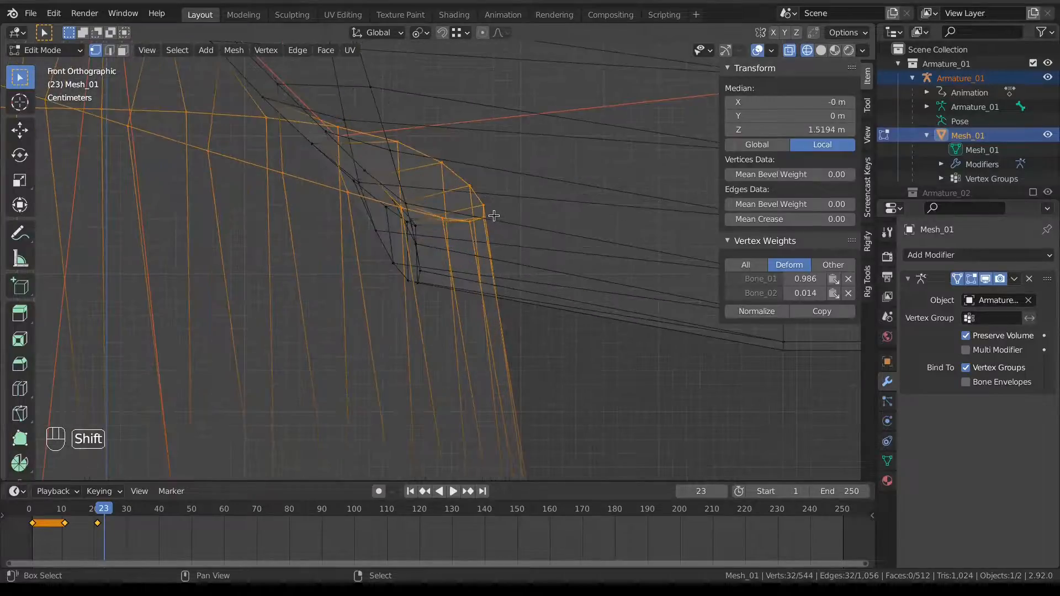
left_click(491, 218, "shift")
left_click(493, 219, "shift")
scroll(497, 220, "down", 3)
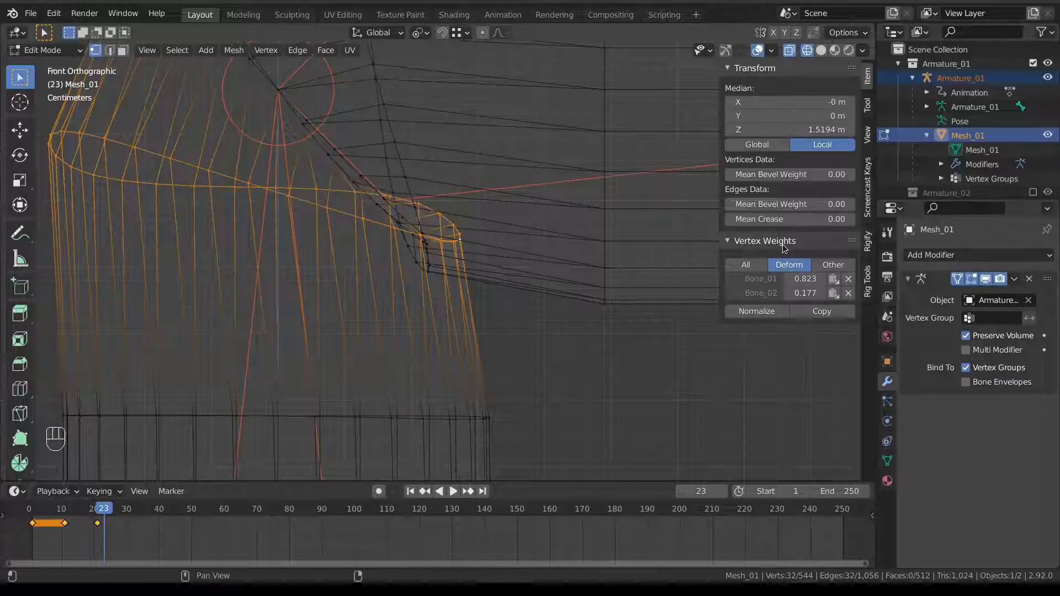
left_click(816, 311)
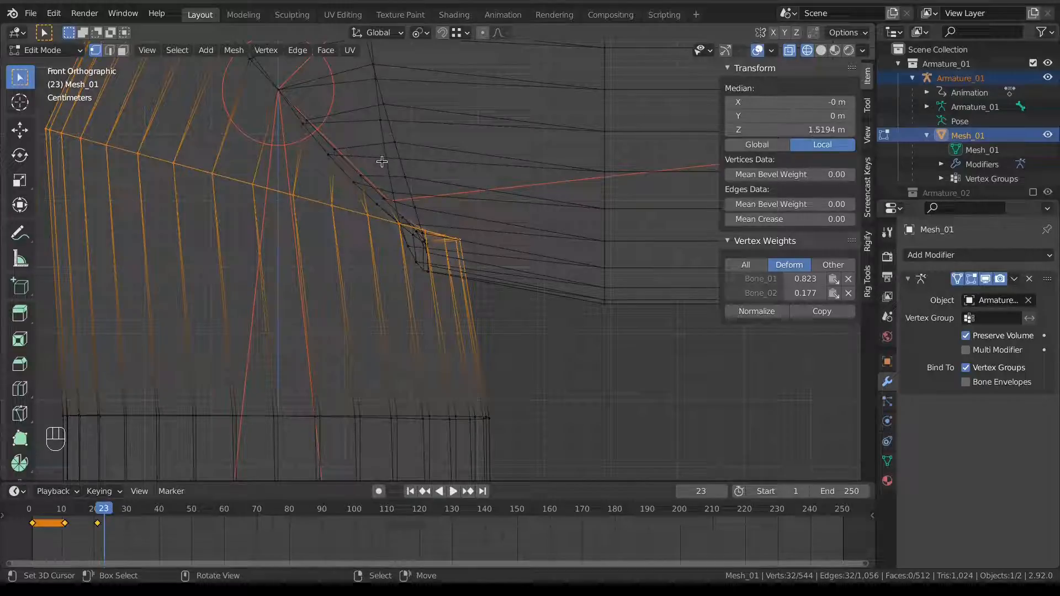
Set the active vertex's Bone_02 weight to 0.227, normalize its weights and copy them to the loop below the joint.
scroll(383, 235, "down", 2)
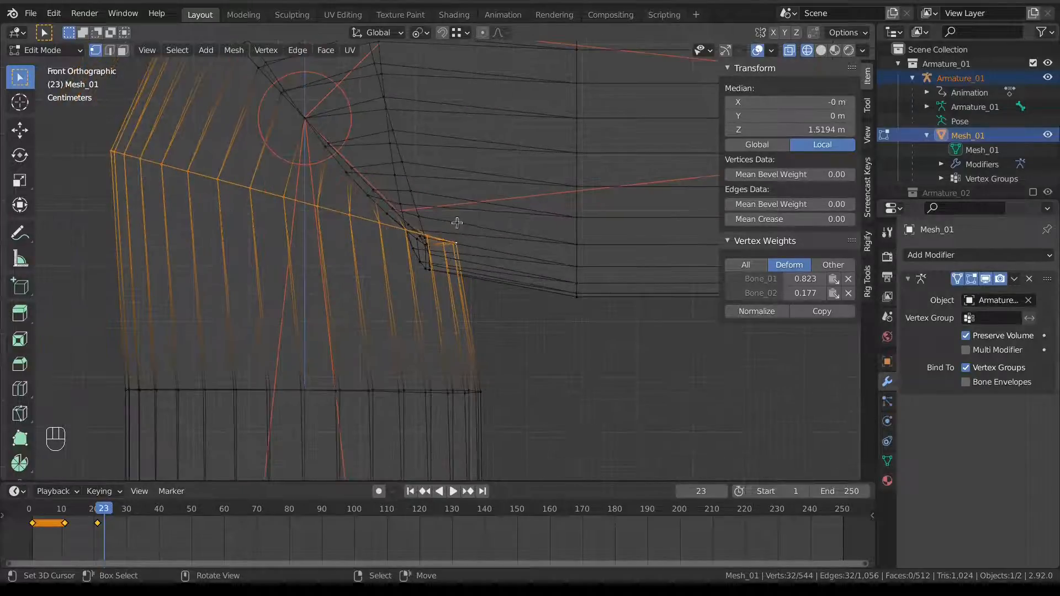
middle_click_drag(450, 226, 444, 259, "shift")
scroll(457, 276, "up", 1)
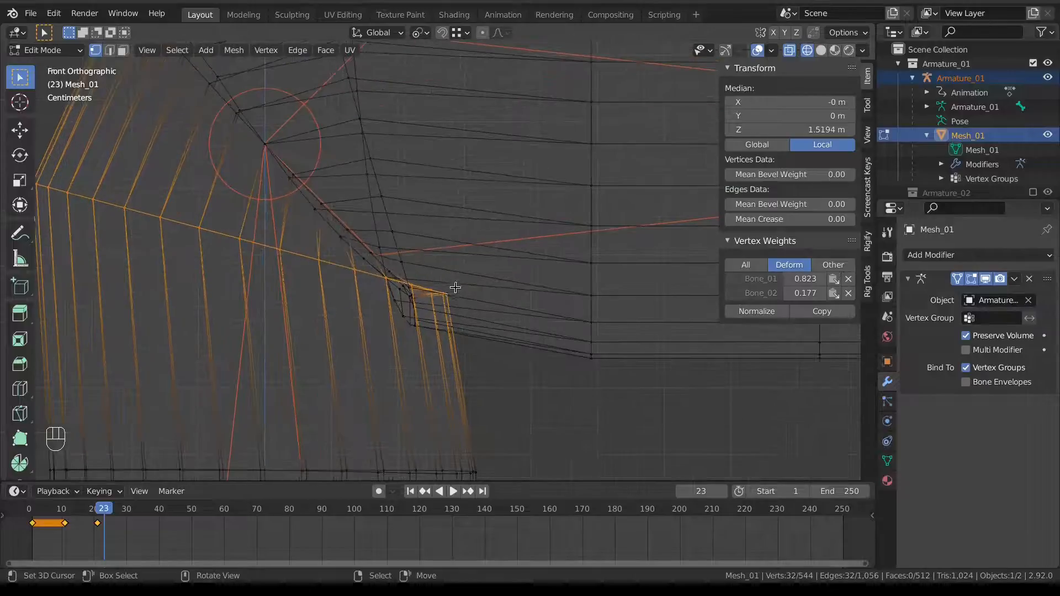
mouse_move(810, 294)
left_mouse_down()
mouse_move(768, 294)
mouse_move(837, 293)
mouse_move(823, 293)
left_mouse_up()
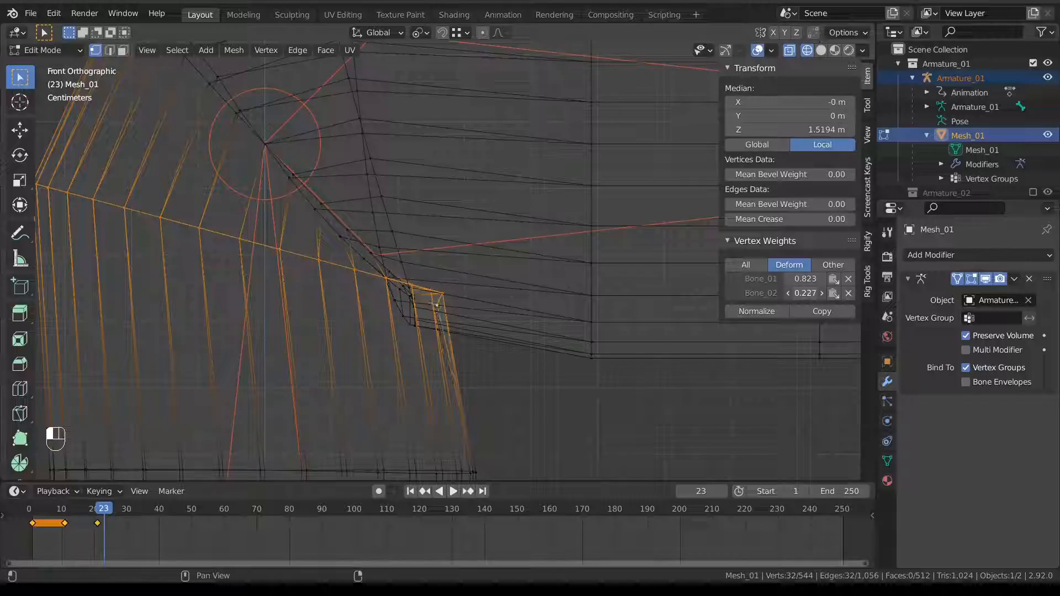
scroll(463, 302, "down", 1)
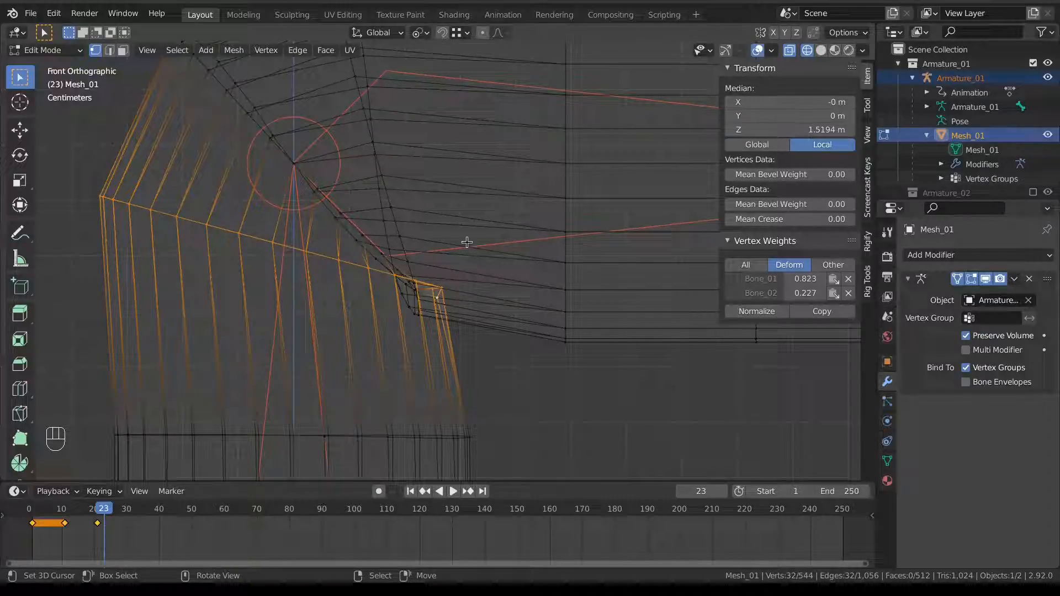
left_click(778, 310)
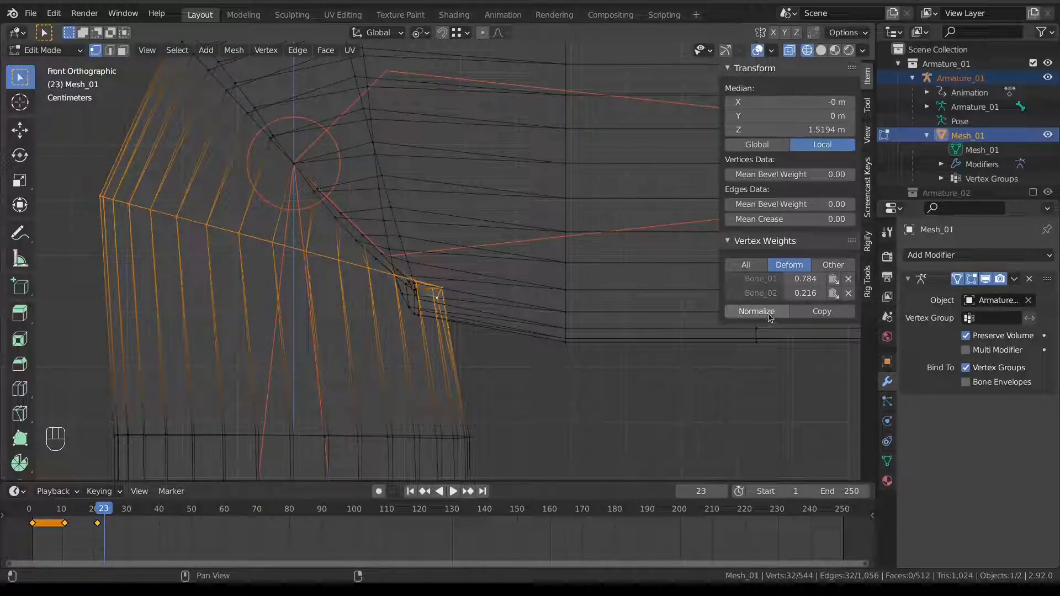
left_click(813, 311)
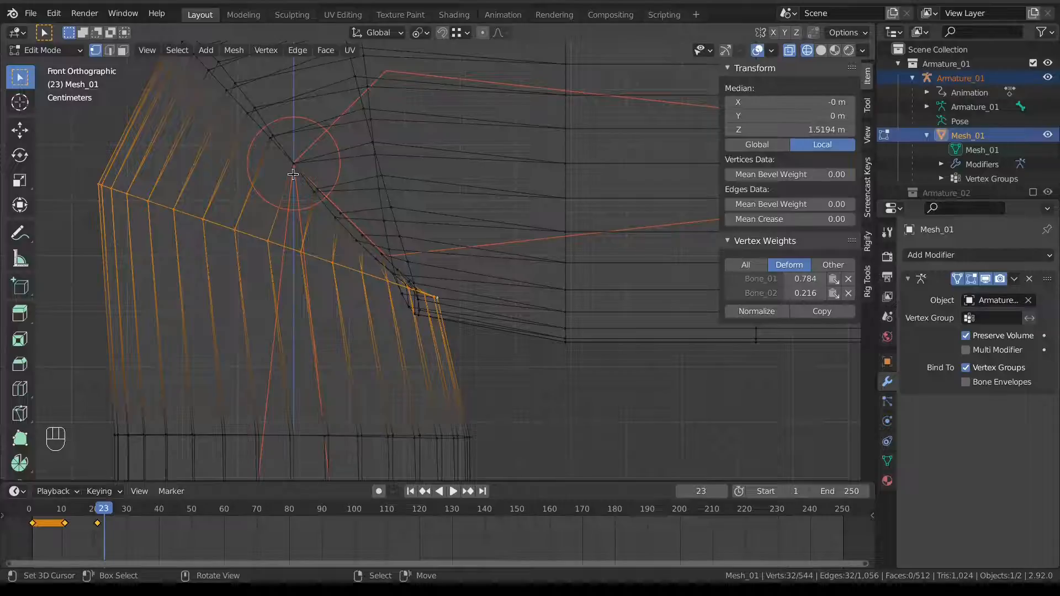
On the joint's middle edge loop, set the inner-corner vertex's Bone_01 and Bone_02 weights to 1.000, normalize them and copy them to the loop.
left_click(267, 122, "alt")
scroll(332, 152, "down", 1)
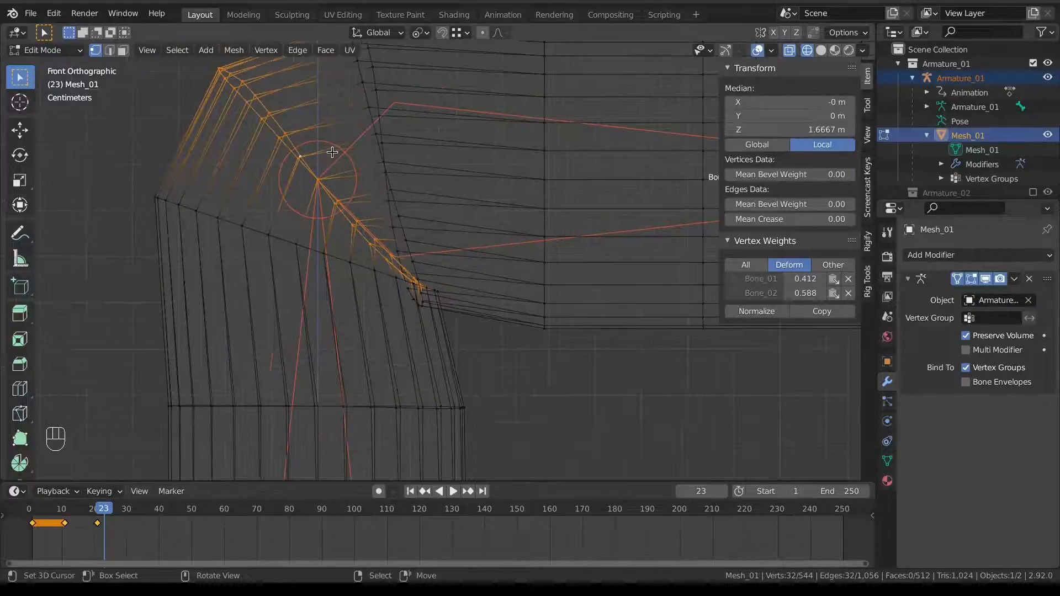
scroll(386, 248, "up", 4)
scroll(408, 342, "up", 2)
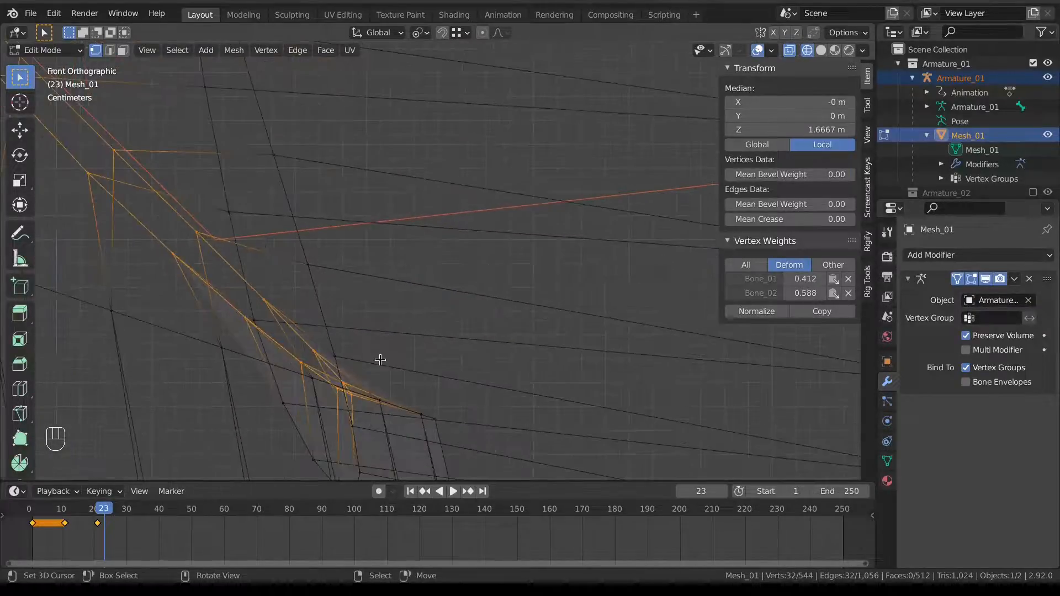
left_click(356, 397, "shift")
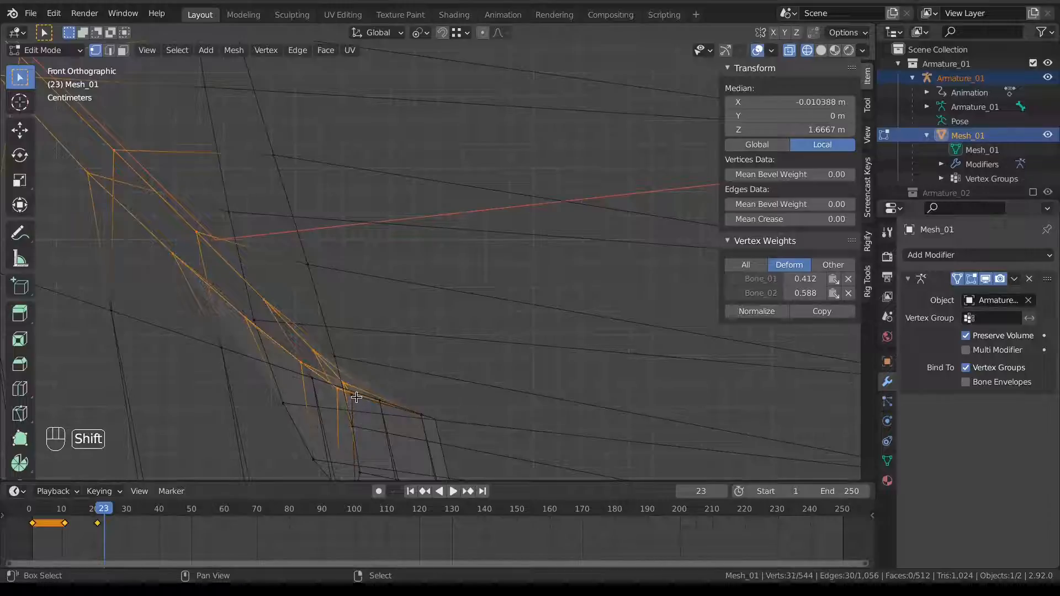
left_click(356, 397, "shift")
scroll(408, 364, "down", 3)
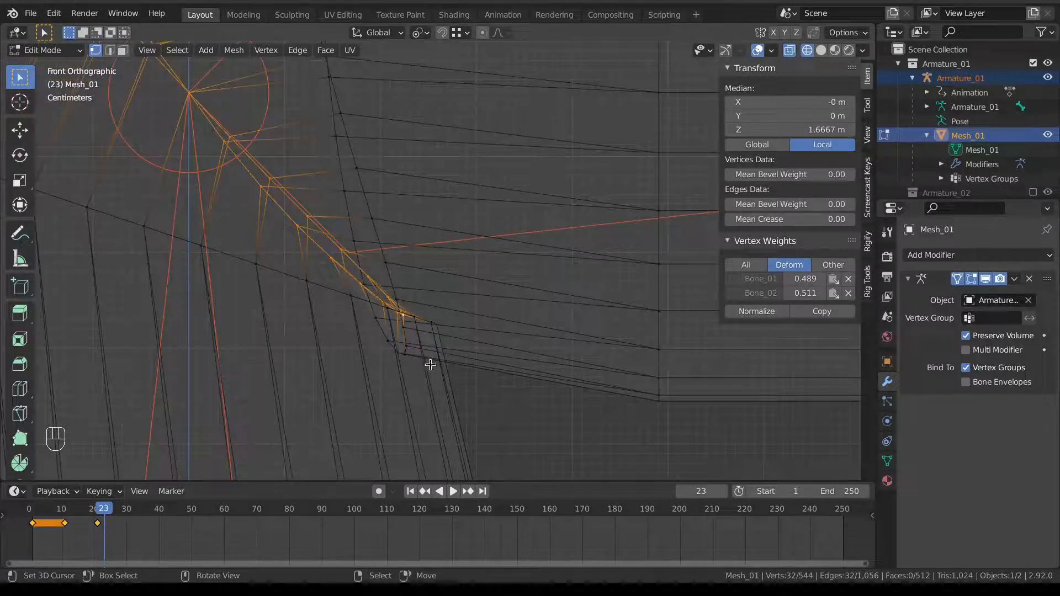
left_click_drag(805, 279, 850, 294)
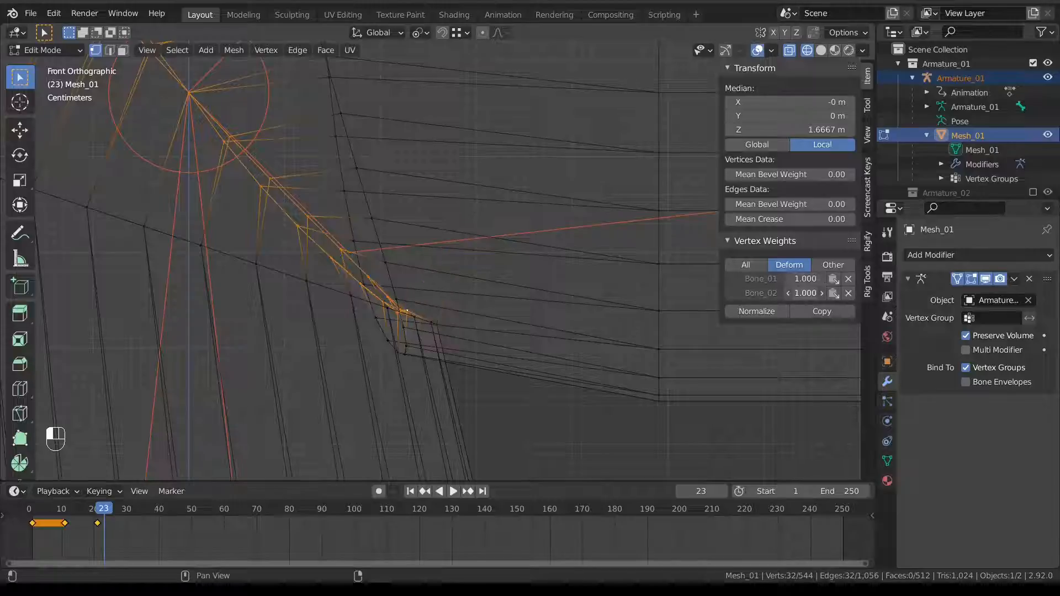
left_click(766, 313)
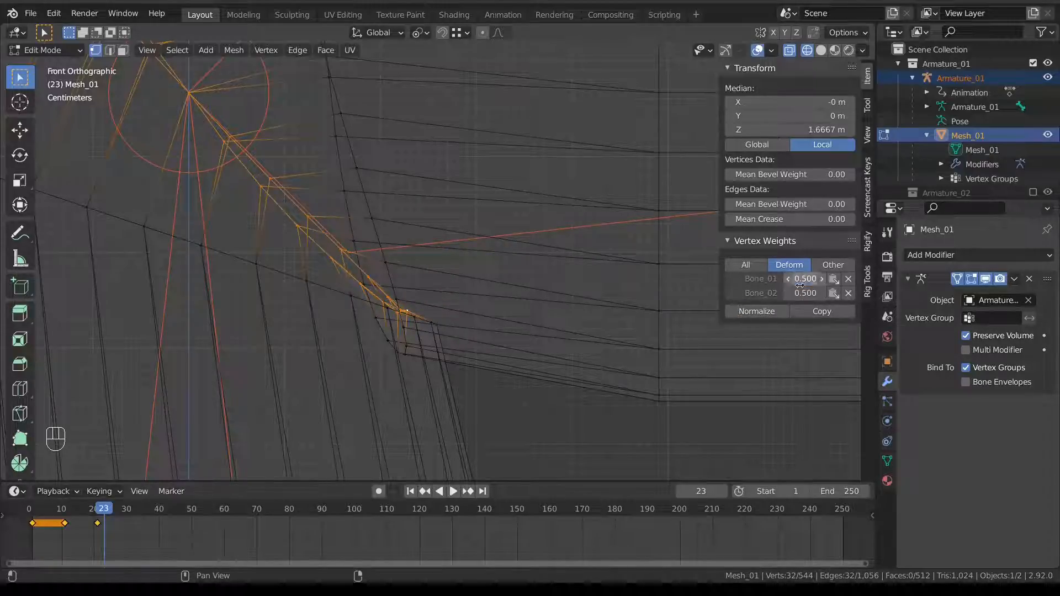
Set the middle loop's active vertex to a Bone_02 weight of 0.460, normalize its weights and copy them to the loop.
scroll(542, 311, "down", 2)
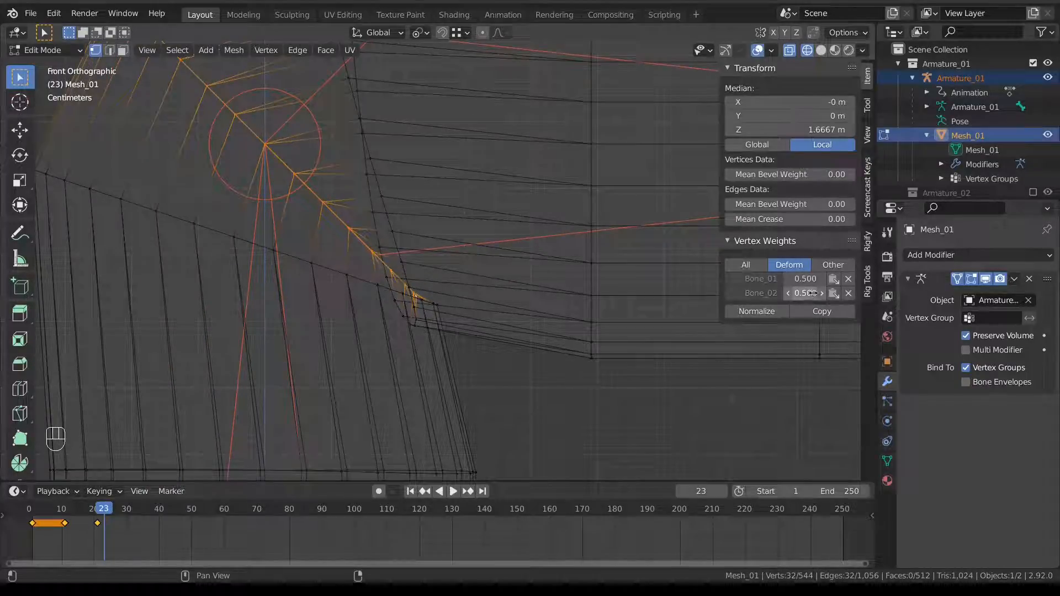
left_click_drag(809, 293, 816, 293)
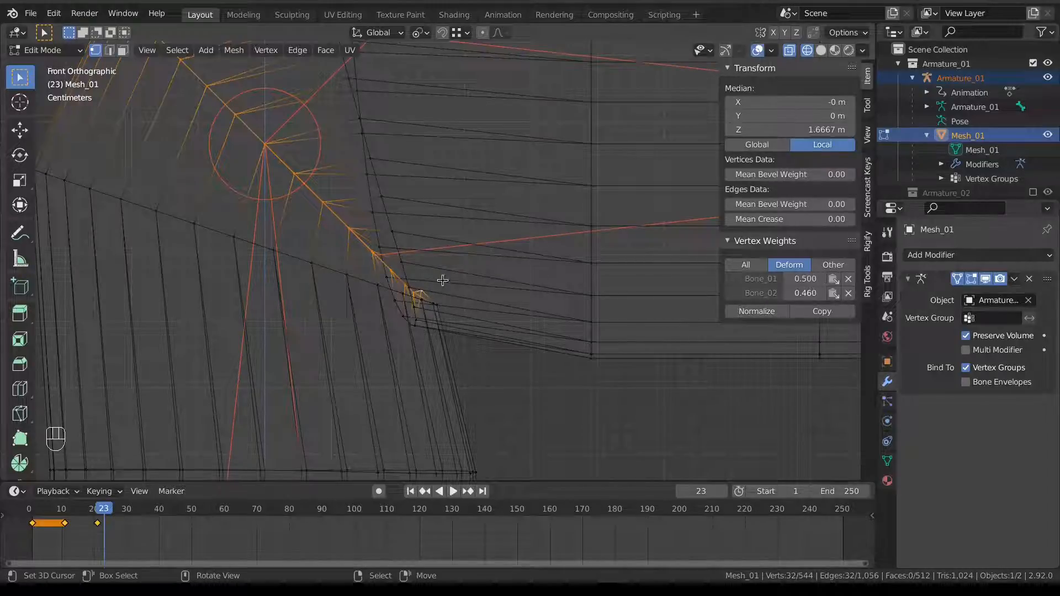
left_click(788, 312)
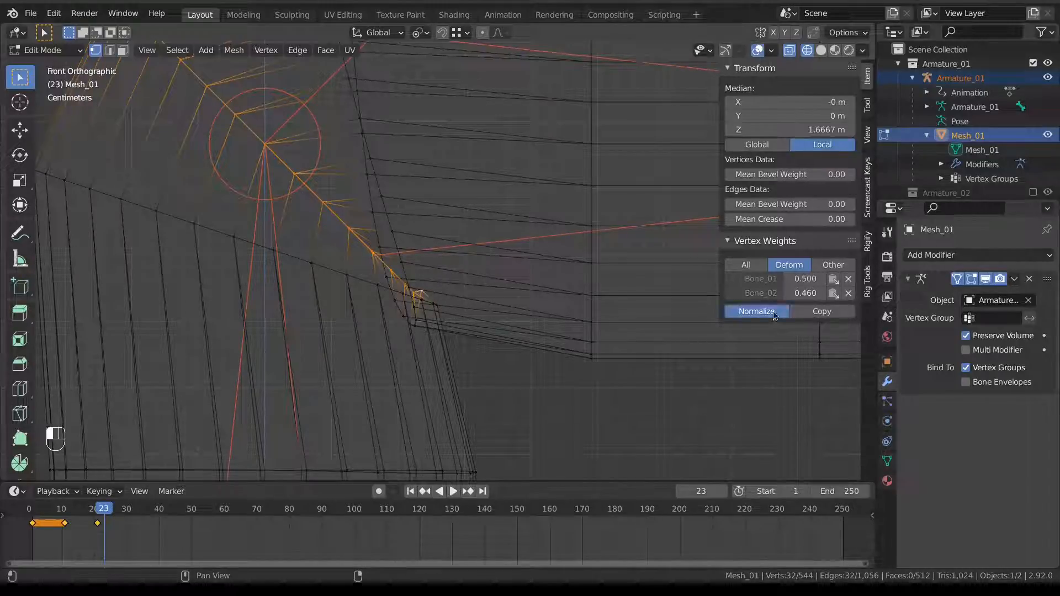
left_click(814, 311)
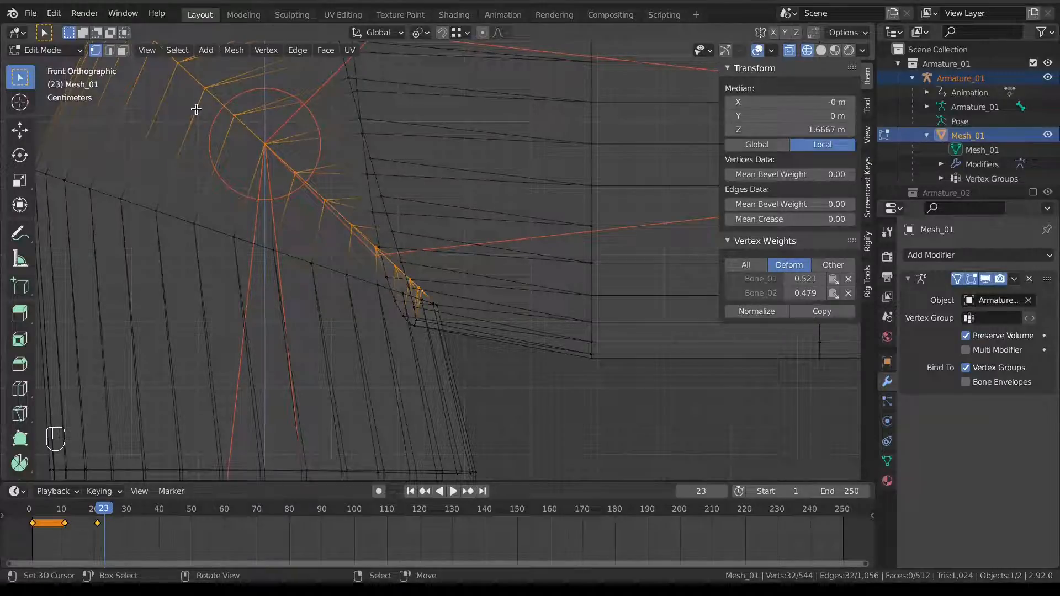
Select the edge loop on the Bone_02 side of the joint and copy its inner-corner vertex's weights to the whole loop.
scroll(331, 189, "down", 2)
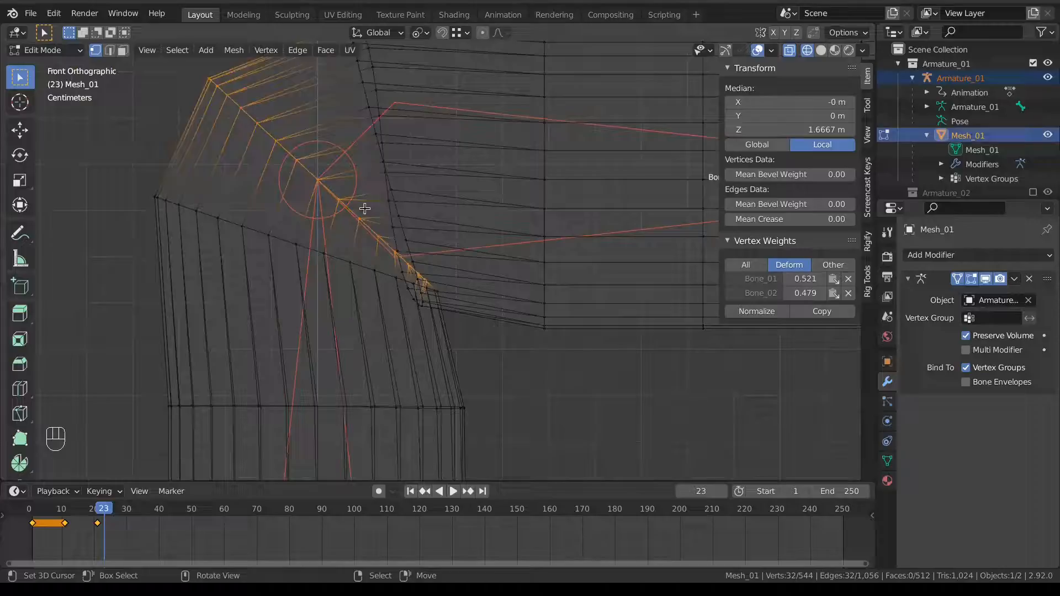
left_click(386, 179, "alt")
scroll(423, 248, "up", 3)
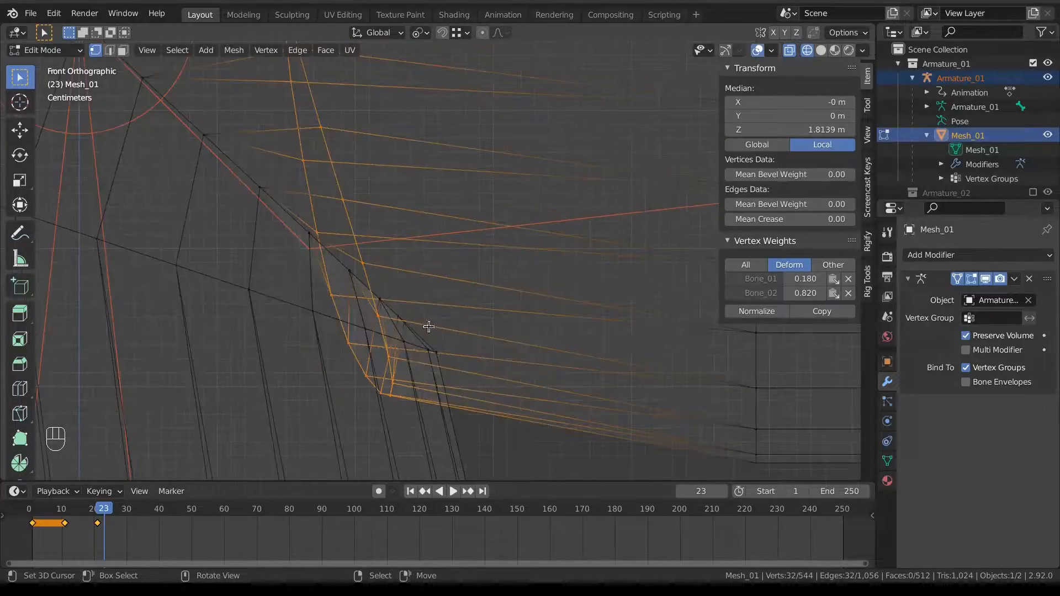
left_click(386, 397, "shift")
scroll(466, 307, "down", 3)
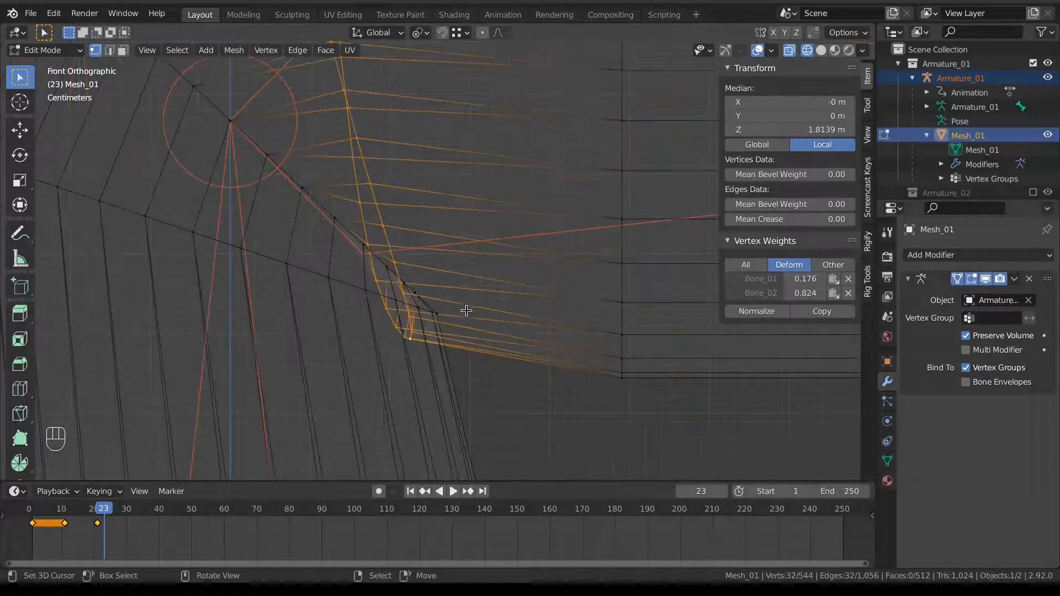
left_click(813, 311)
scroll(452, 289, "down", 4)
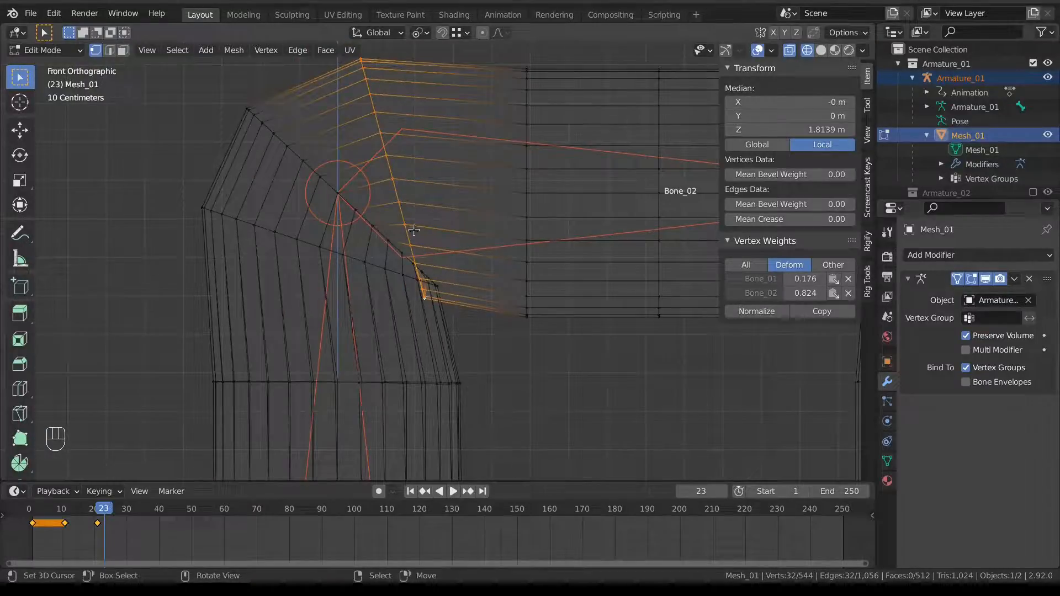
Lower the active vertex's Bone_02 weight to 0.734 and again to 0.707, normalizing and copying the weights to the loop each time.
scroll(424, 295, "up", 2)
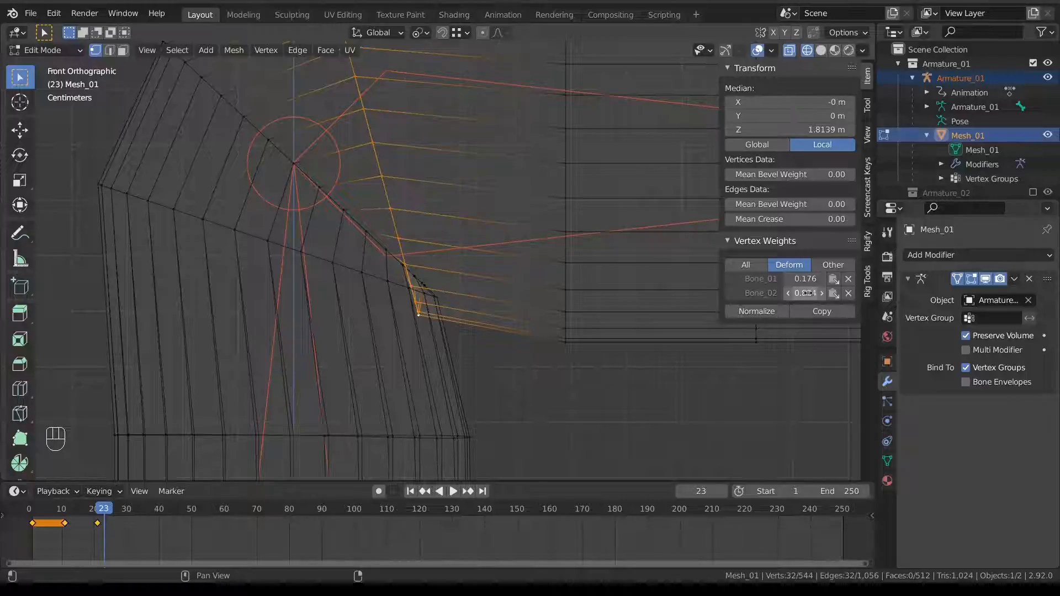
left_click_drag(805, 293, 775, 293)
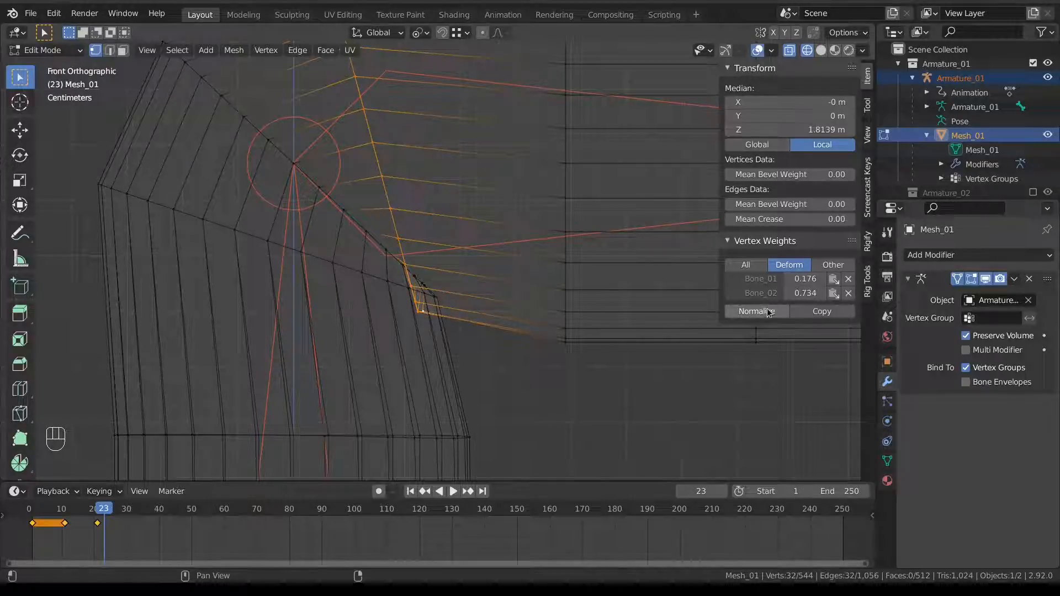
left_click(822, 312)
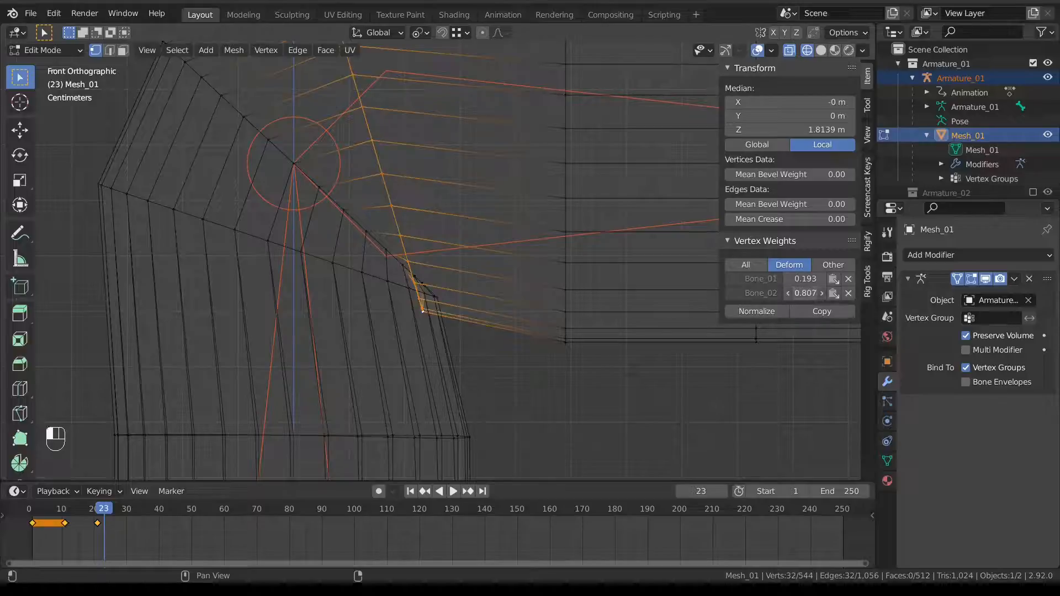
mouse_move(805, 293)
left_mouse_down()
mouse_move(786, 293)
mouse_move(807, 293)
left_mouse_up()
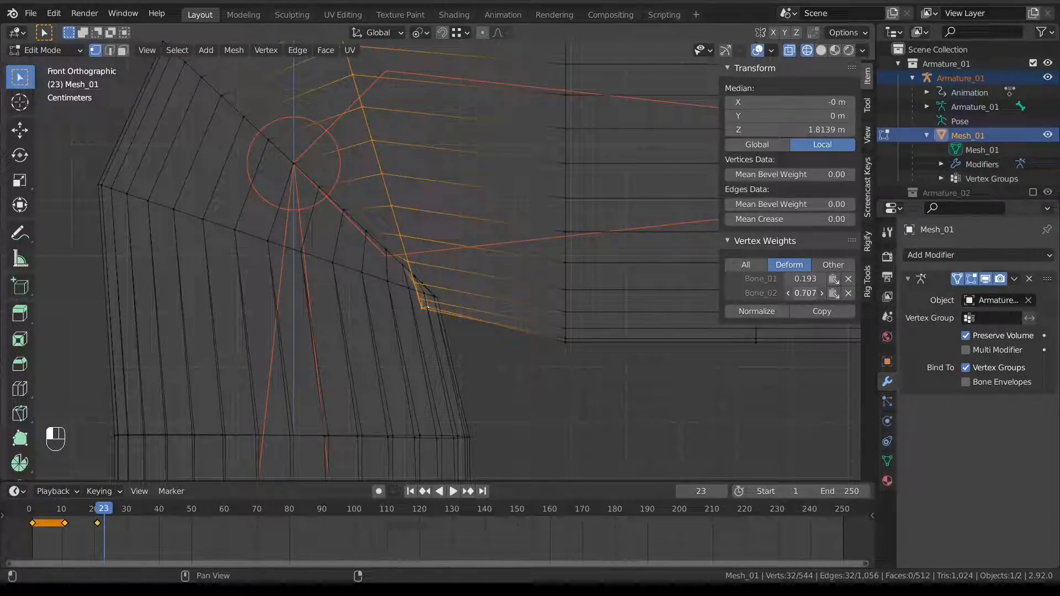
left_click(782, 311)
scroll(438, 272, "down", 3)
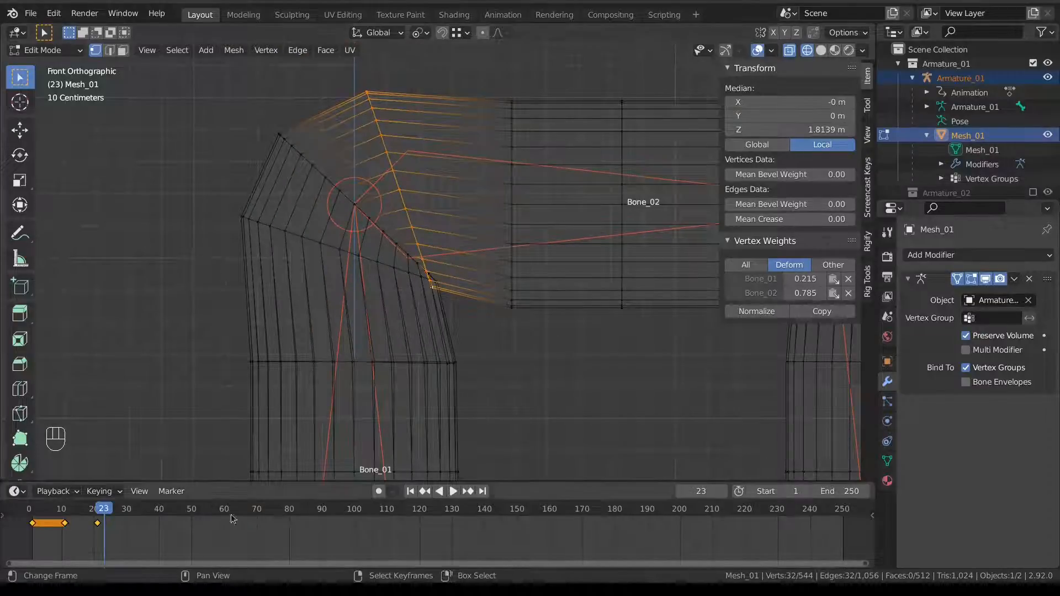
At frame 10, select the next edge loop farther along Bone_02 and assign it to the Bone_01 vertex group with weight 0.000.
left_click_drag(85, 542, 62, 538)
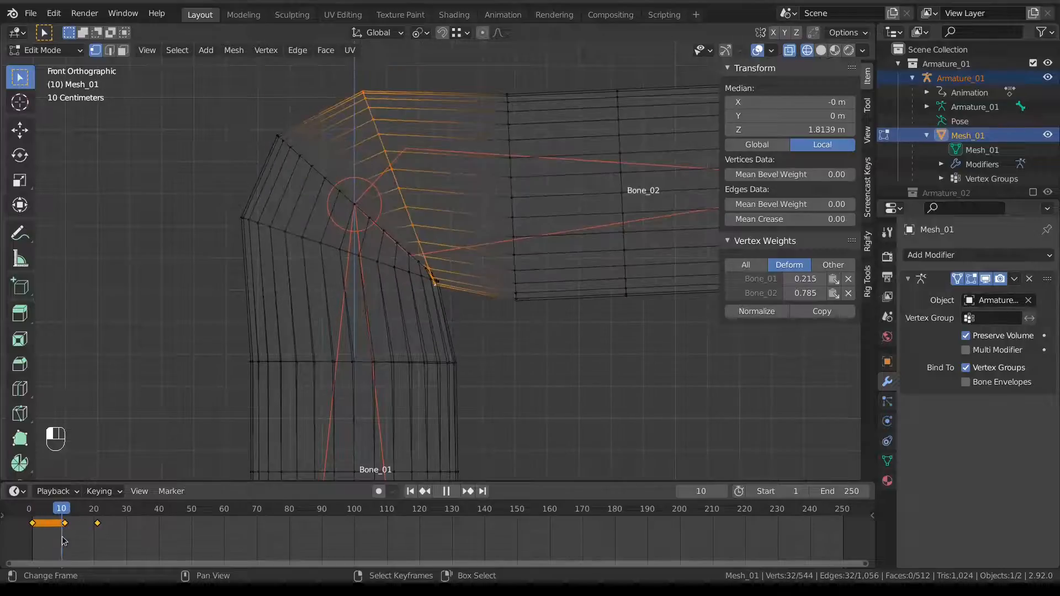
key("Escape")
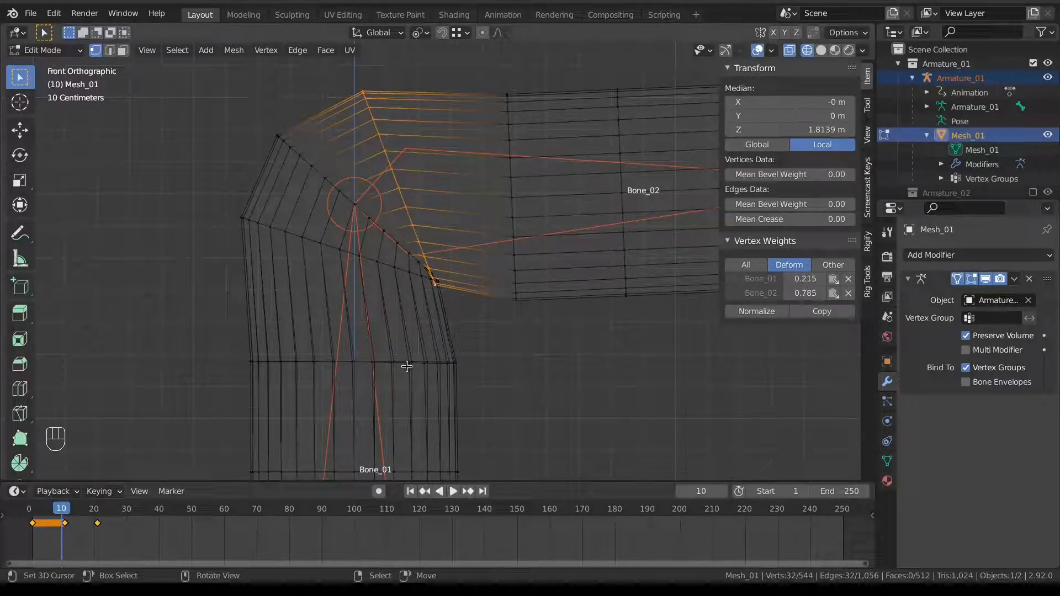
left_click(406, 363, "alt")
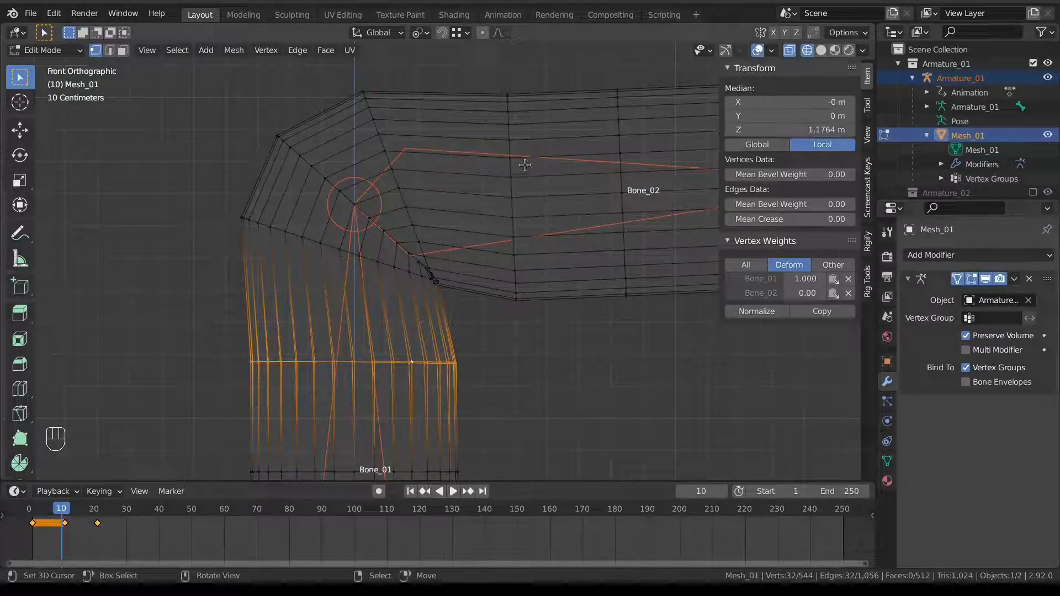
left_click(509, 175, "alt")
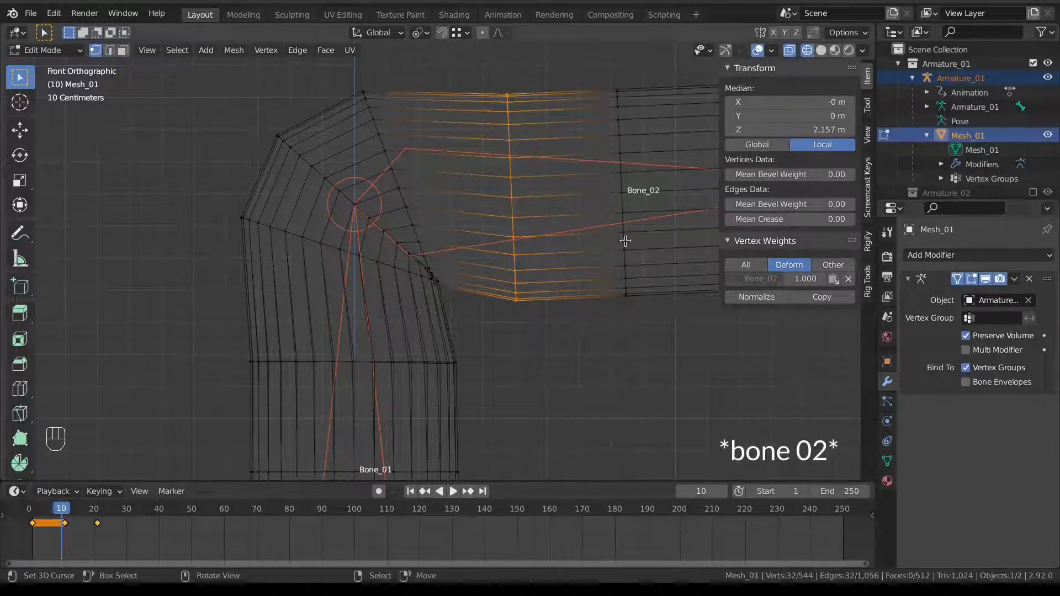
left_click(887, 461)
left_click(939, 301)
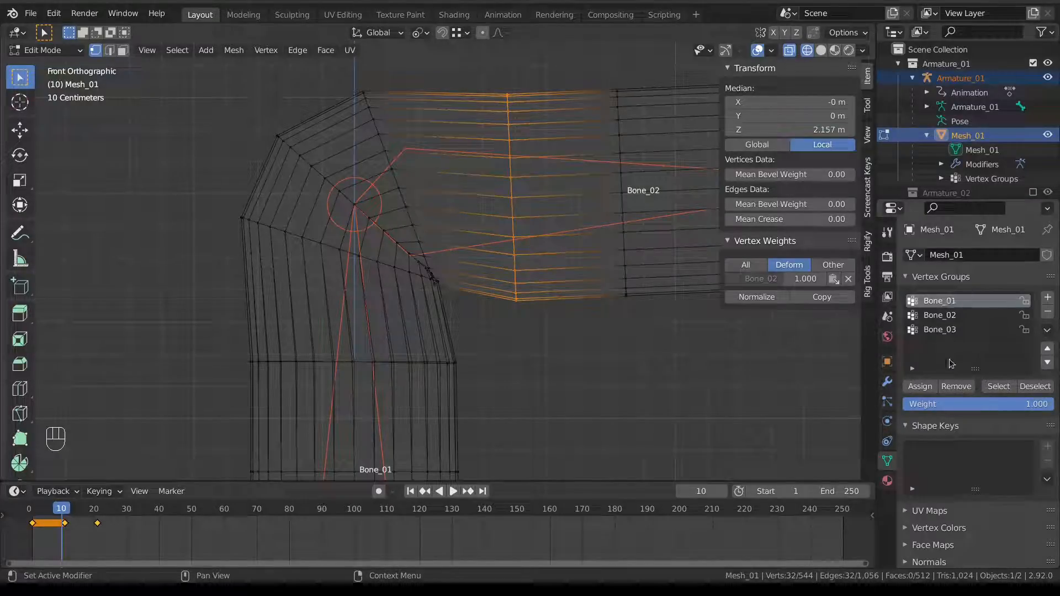
left_click_drag(1039, 406, 904, 406)
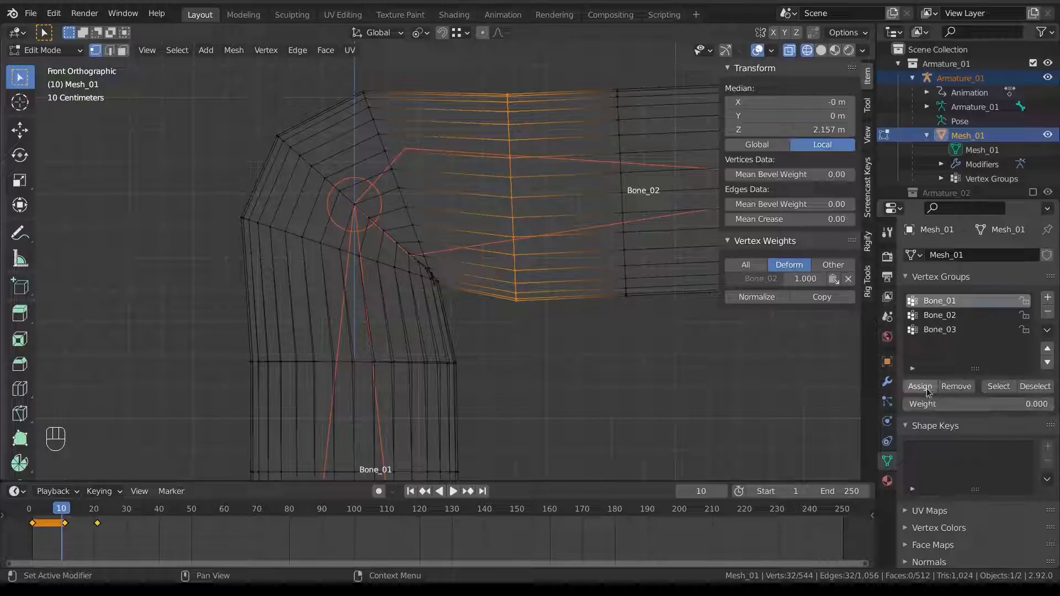
left_click(919, 387)
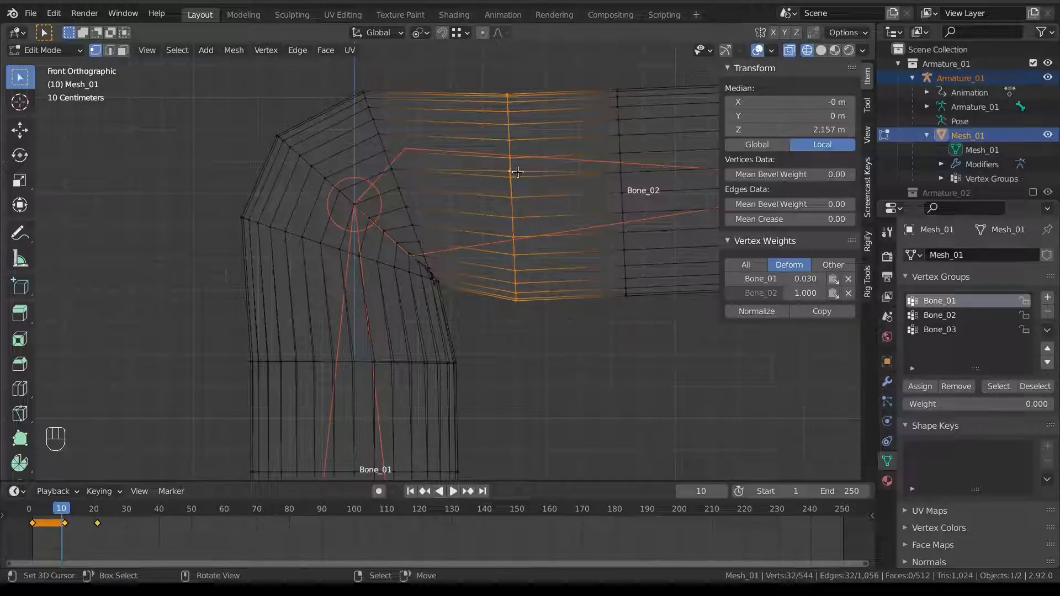
Give the loop's active vertex a Bone_01 weight of 0.030, normalize and copy its weights to the loop, and play back the bend.
left_click(773, 312)
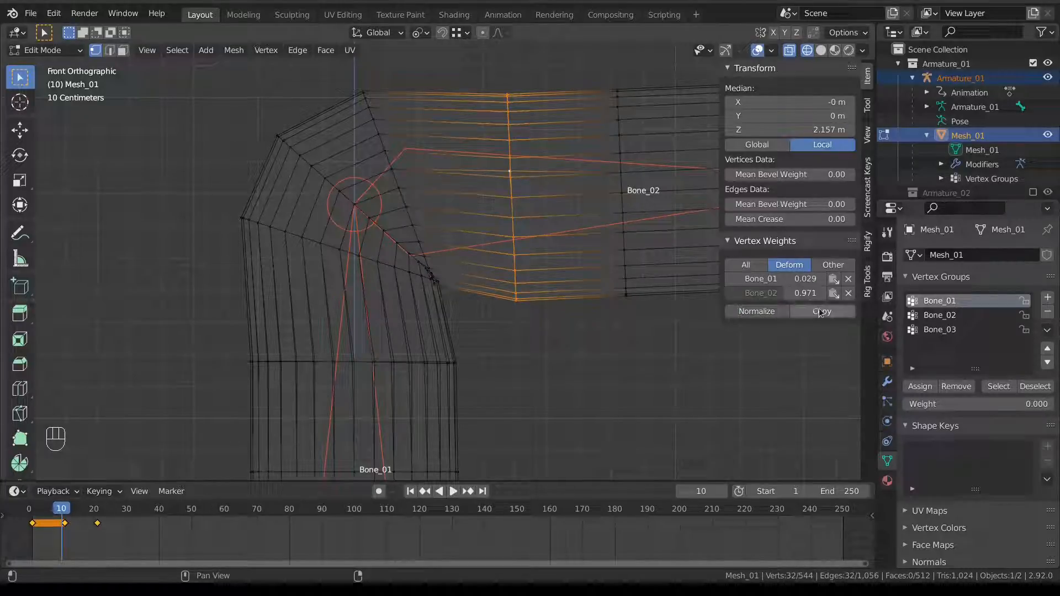
key("space")
left_click(45, 530)
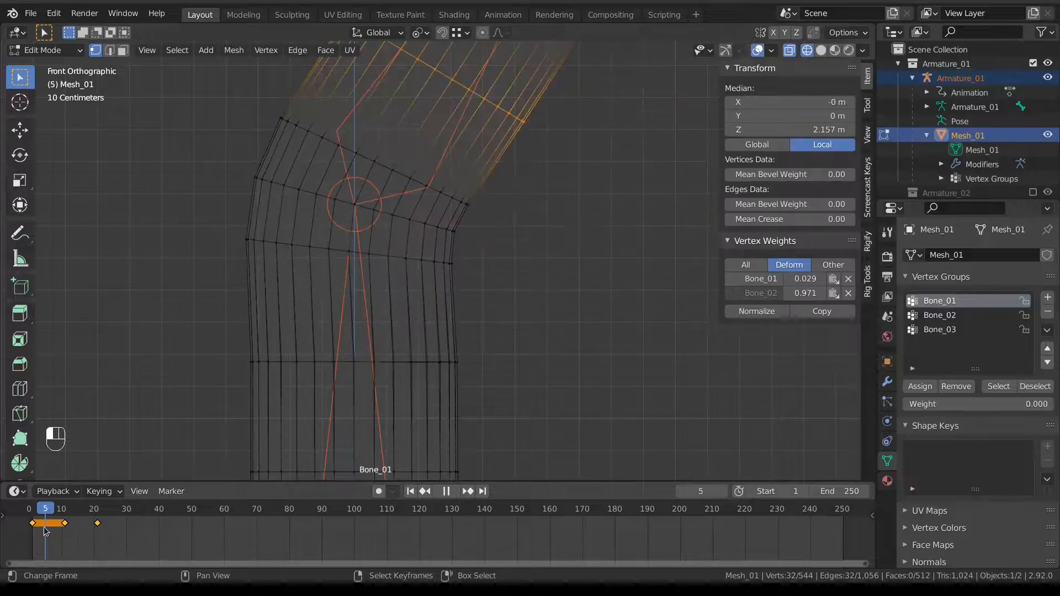
key("space")
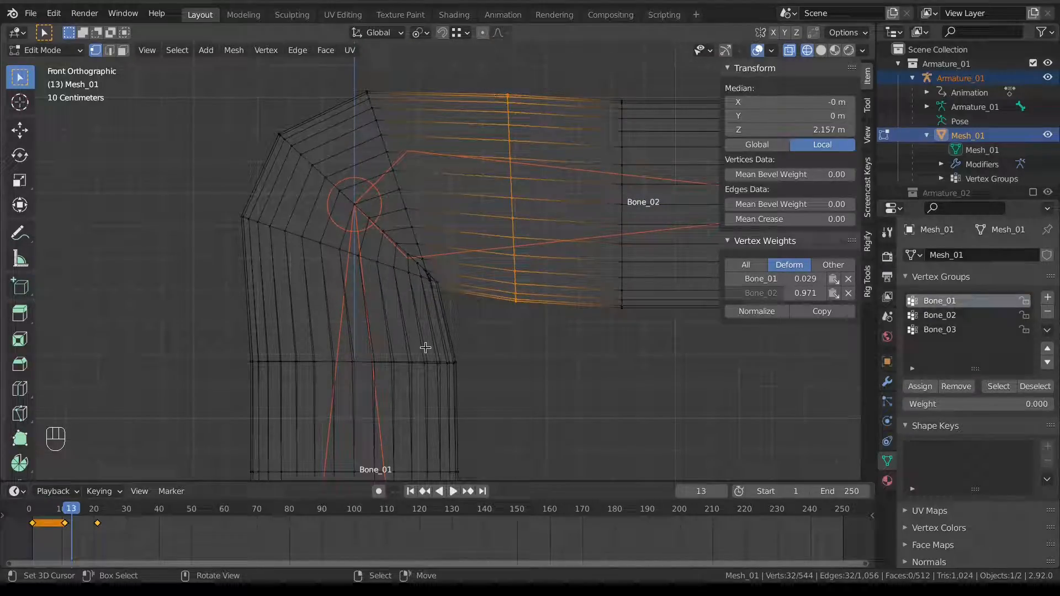
Select the next edge loop down on Bone_01, then normalize its inner-side vertex's weights and copy them to the whole loop.
left_click(359, 362, "alt")
scroll(501, 276, "up", 3)
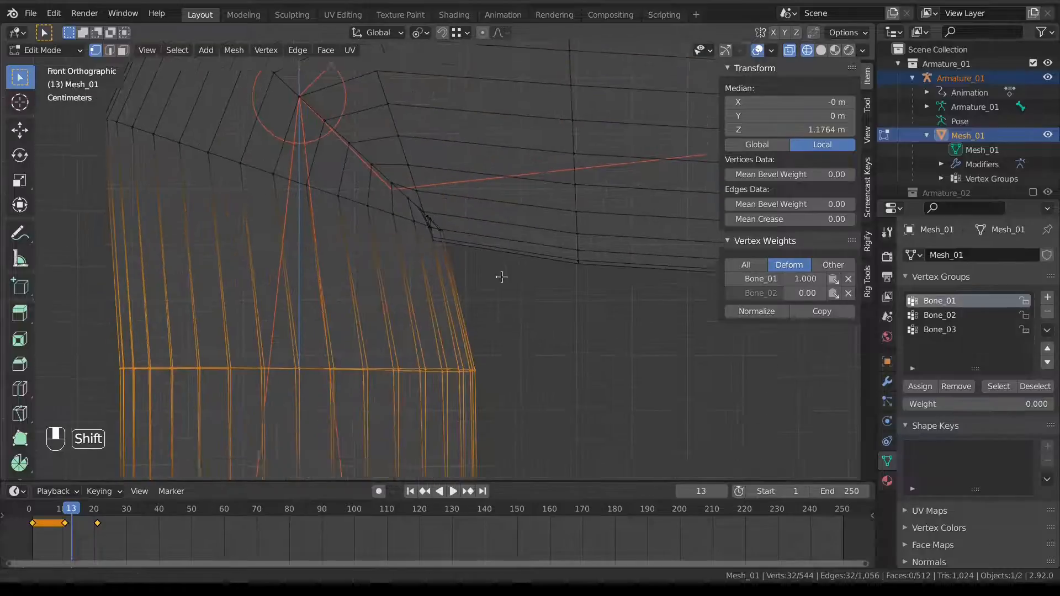
middle_click_drag(501, 276, 504, 243, "shift")
scroll(503, 242, "up", 4)
left_click(528, 418, "shift")
left_click(530, 418, "shift")
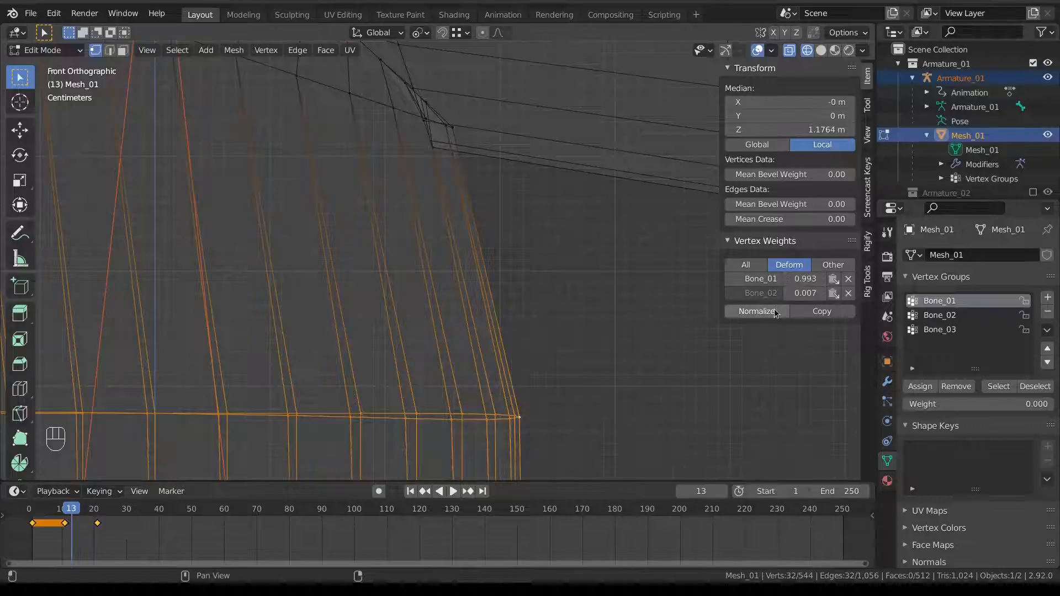
scroll(736, 324, "down", 3)
scroll(478, 331, "down", 2)
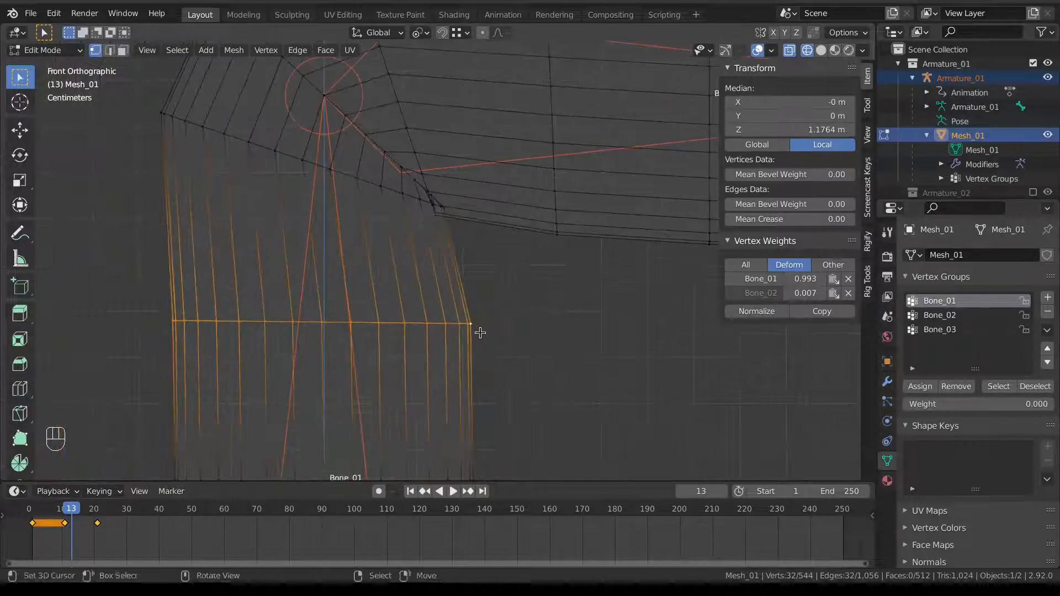
Step back and forth through the animation frames to examine how the reweighted loops bend around the Bone_01–Bone_02 joint.
middle_click_drag(478, 331, 512, 344, "shift")
key("Left")
key("Left")
key("Left")
key("Left")
key("Left")
key("Left")
key("Left")
key("Left")
key("Left")
key("Left")
key("Left")
key("Left")
key("Left")
key("Left")
key("Left")
key("Left")
key("Left")
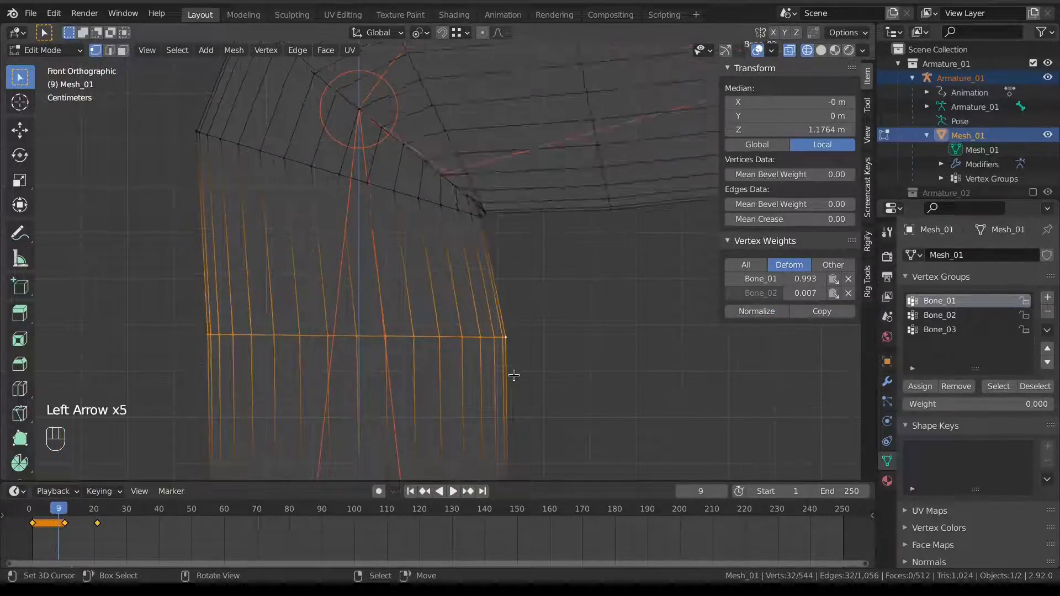
key("Right")
key("Right")
key("Right")
key("Right")
key("Right")
key("Right")
key("Right")
key("Right")
key("Right")
key("Right")
key("Right")
key("Right")
key("Right")
key("Right")
key("Right")
key("Right")
key("Right")
key("Right")
key("Right")
key("Right")
key("Right")
key("Right")
key("Right")
key("Right")
key("Right")
key("Right")
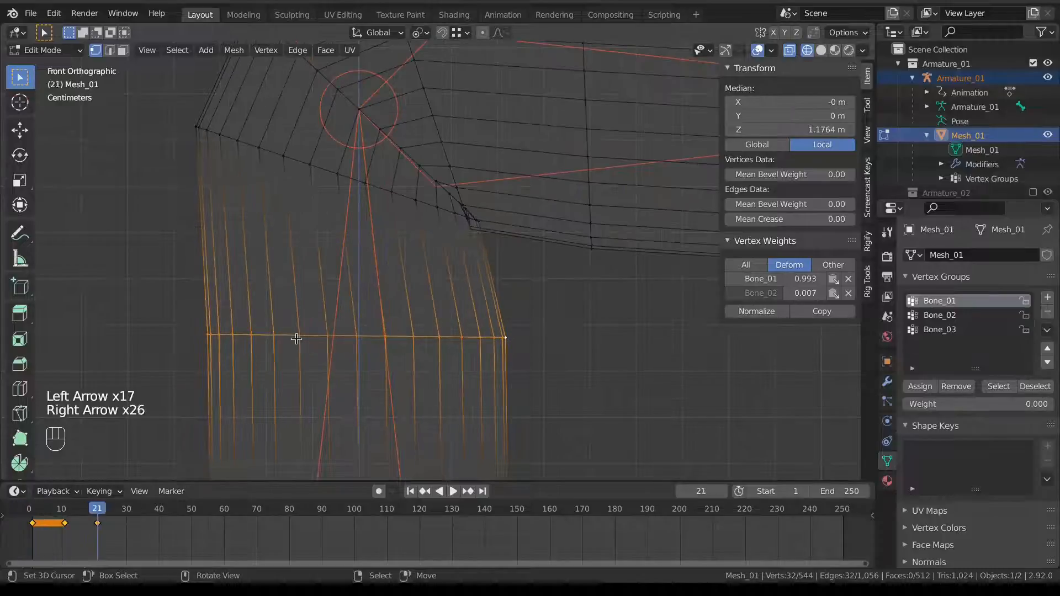
key("Left")
key("Left")
key("Left")
key("Left")
key("Left")
key("Left")
key("Left")
key("Left")
key("Left")
key("Left")
key("Left")
key("Left")
key("Left")
key("Left")
key("Left")
key("Left")
key("Left")
key("Left")
key("Left")
key("Left")
key("Left")
key("Left")
key("Left")
key("Left")
key("Left")
key("Right")
key("Right")
key("Right")
key("Right")
key("Right")
key("Right")
key("Right")
key("Right")
key("Right")
key("Right")
key("Right")
key("Right")
key("Right")
key("Right")
key("Right")
key("Right")
key("Right")
key("Right")
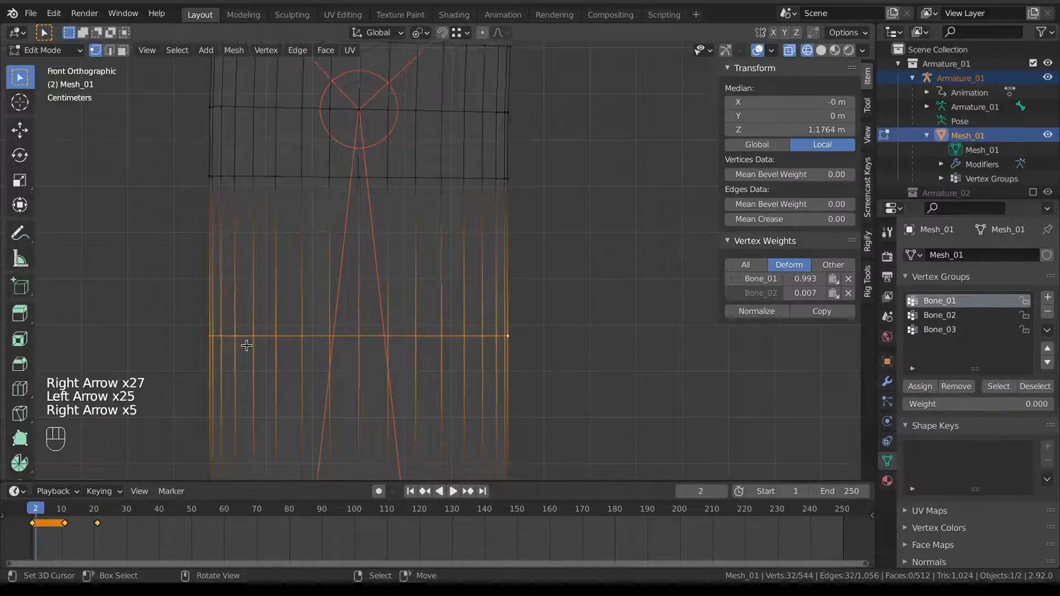
scroll(345, 310, "down", 7)
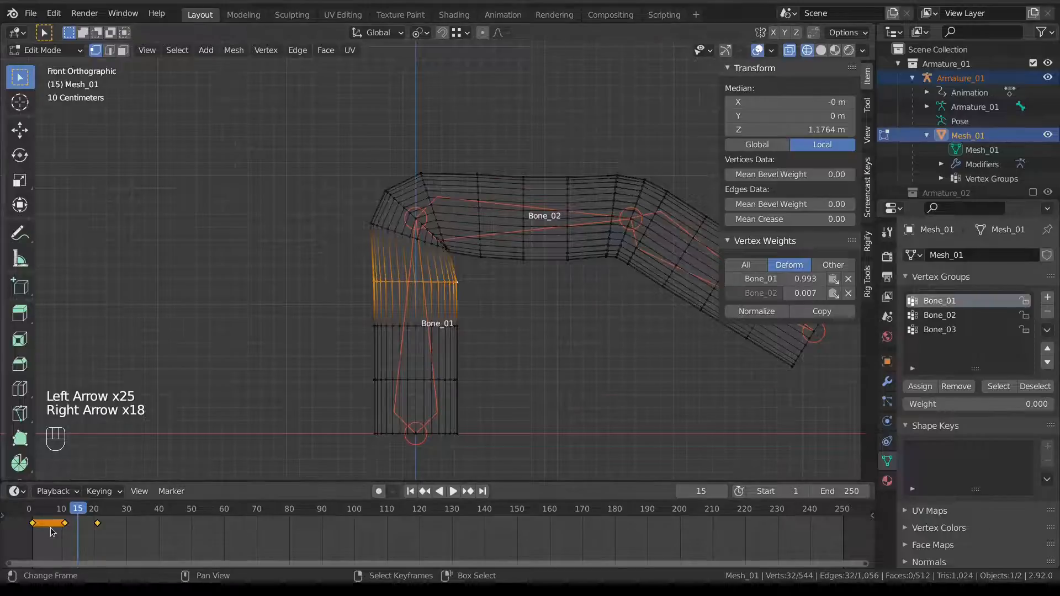
left_click_drag(65, 531, 74, 533)
mouse_move(74, 533)
left_mouse_down()
mouse_move(31, 543)
mouse_move(78, 536)
left_mouse_up()
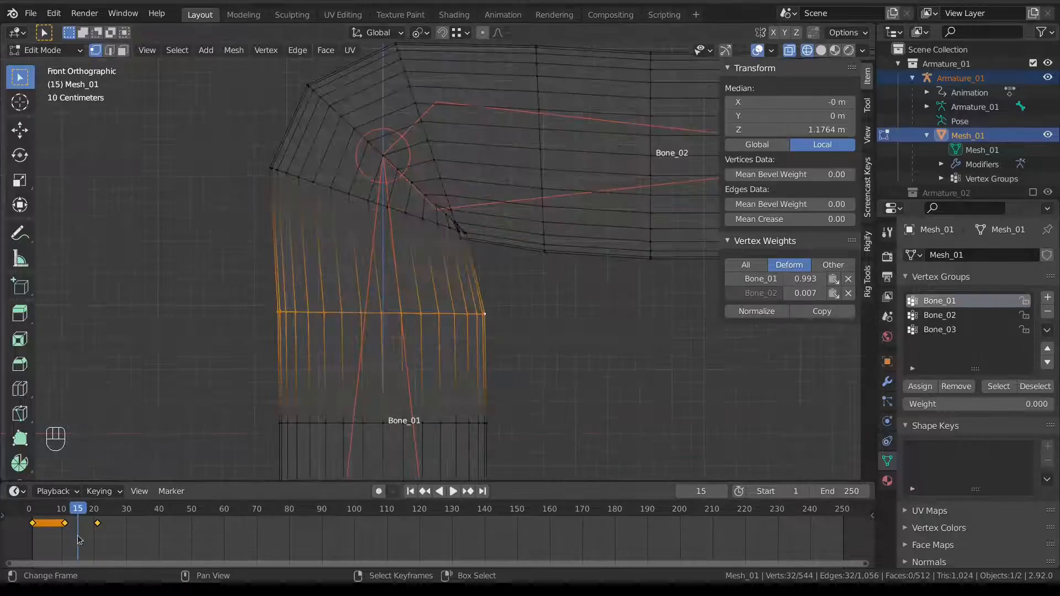
scroll(432, 281, "down", 2)
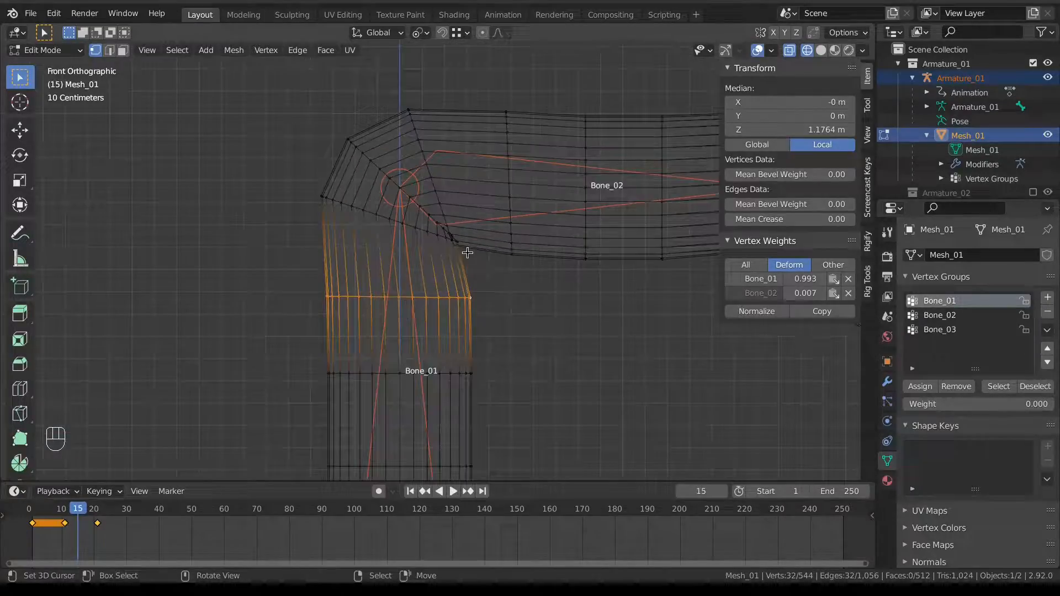
Switch the viewport to solid shading and step through the animation frames to examine the joint's surface as it bends.
key("z")
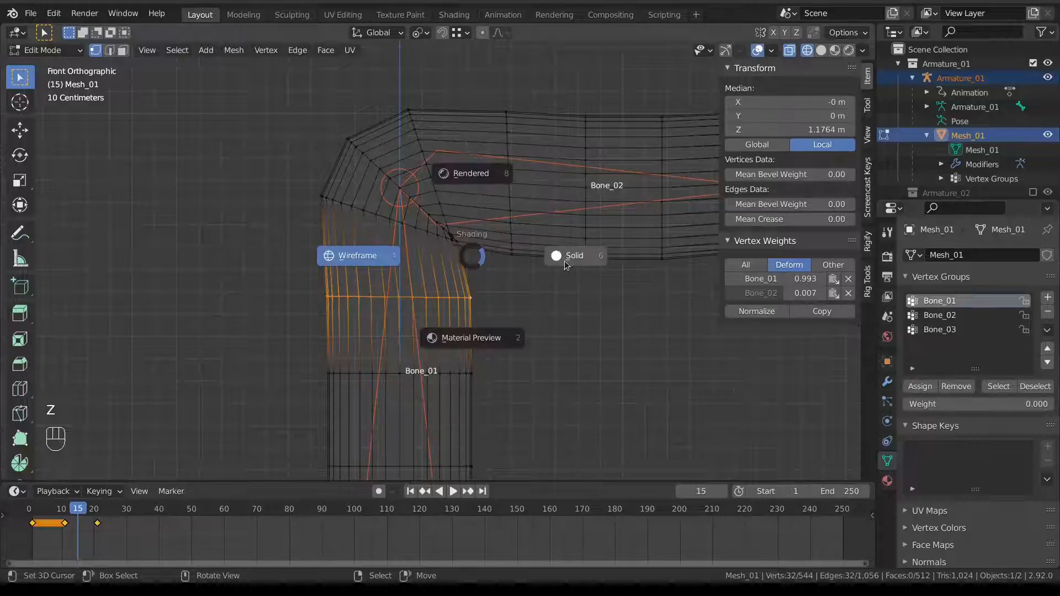
left_click(566, 265)
middle_click_drag(499, 258, 431, 267)
key("Left")
key("Left")
key("Left")
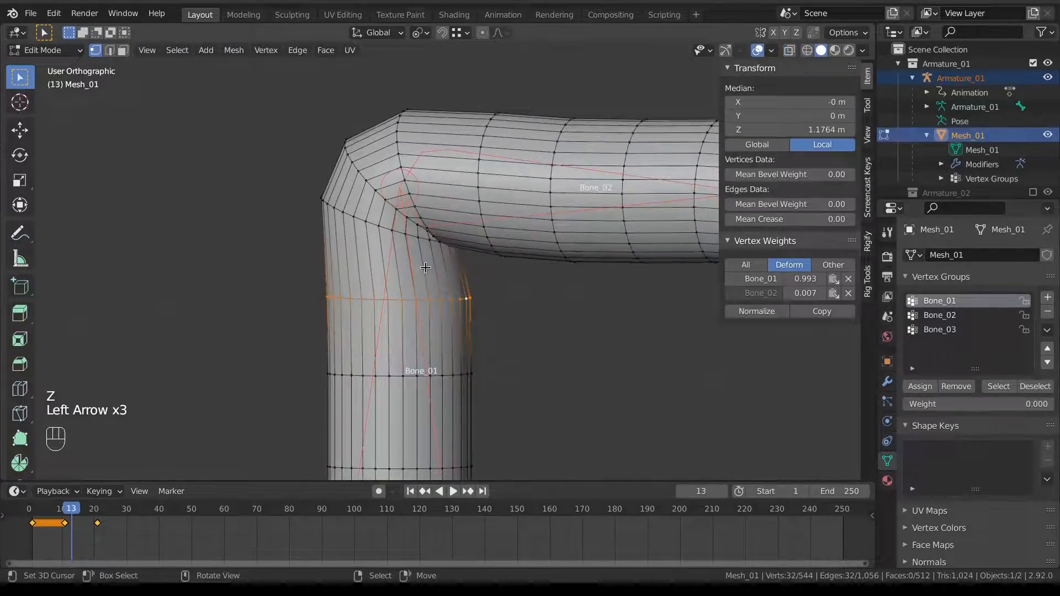
key("Left")
key("Left")
key("Left")
key("Left")
key("Left")
key("Left")
key("Left")
key("Left")
key("Left")
key("Left")
key("Left")
key("Left")
key("Left")
key("Left")
key("Left")
key("Right")
key("Right")
key("Right")
key("Right")
key("Right")
key("Right")
key("Right")
key("Right")
key("Right")
key("Right")
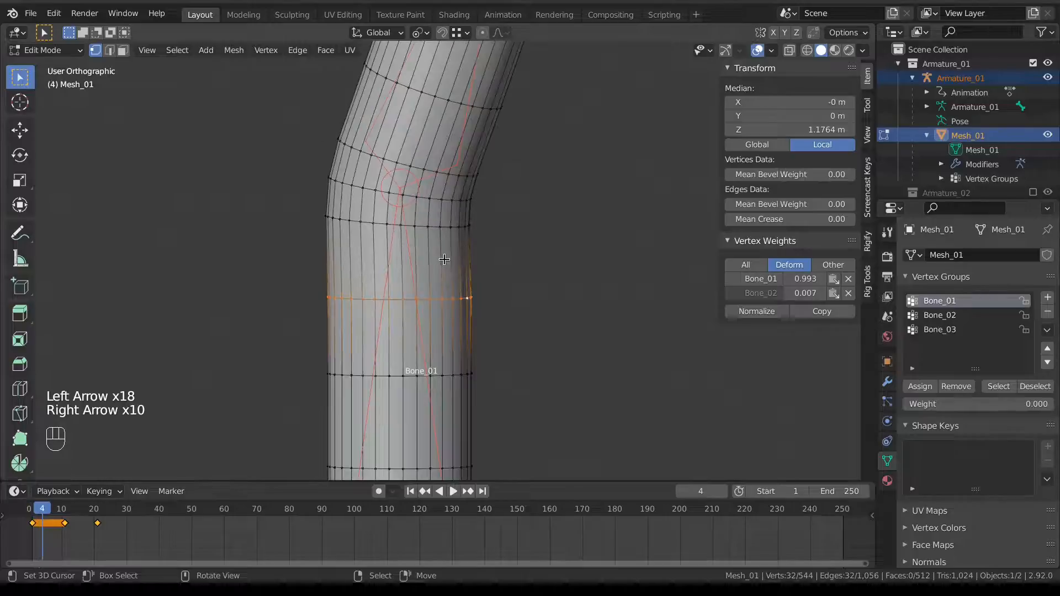
Step forward and back through the bend between frames -1 and 15 to examine how the Bone_01–Bone_02 joint deforms.
key("Right")
key("Right")
key("Right")
key("Right")
key("Right")
key("Right")
key("Right")
key("Left")
key("Right")
key("Right")
key("Right")
key("Right")
key("Right")
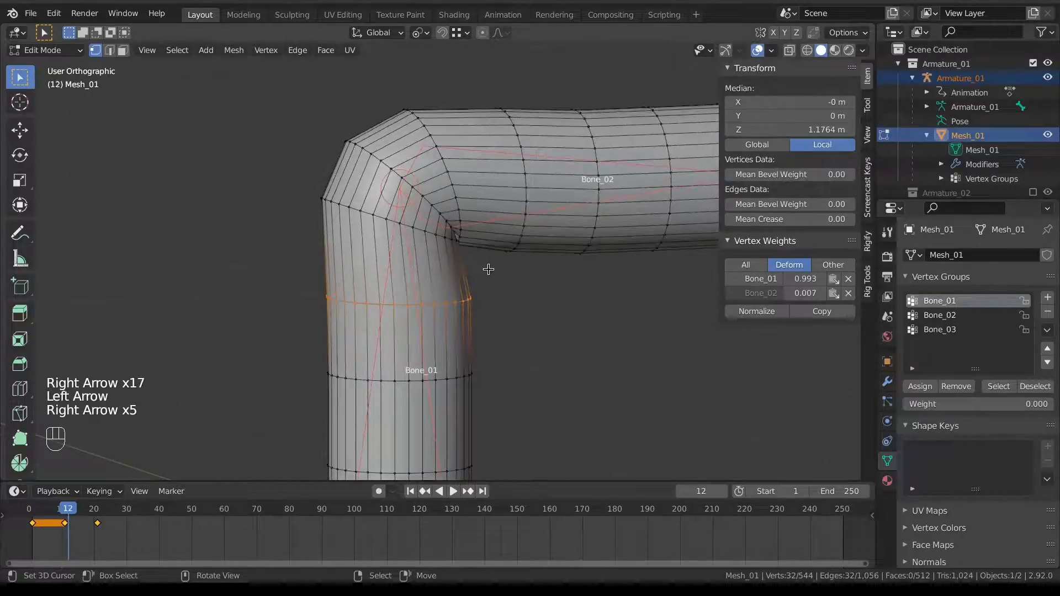
key("Right")
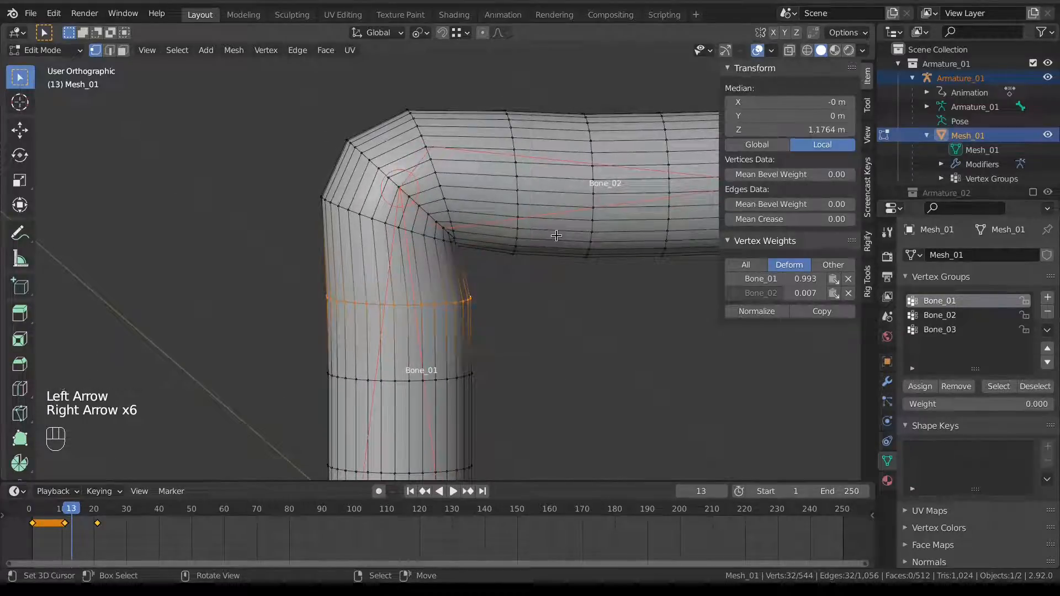
key("Left")
key("Left")
key("Left")
key("Left")
key("Left")
key("Left")
key("Left")
key("Left")
key("Left")
key("Left")
key("Left")
key("Left")
key("Left")
key("Left")
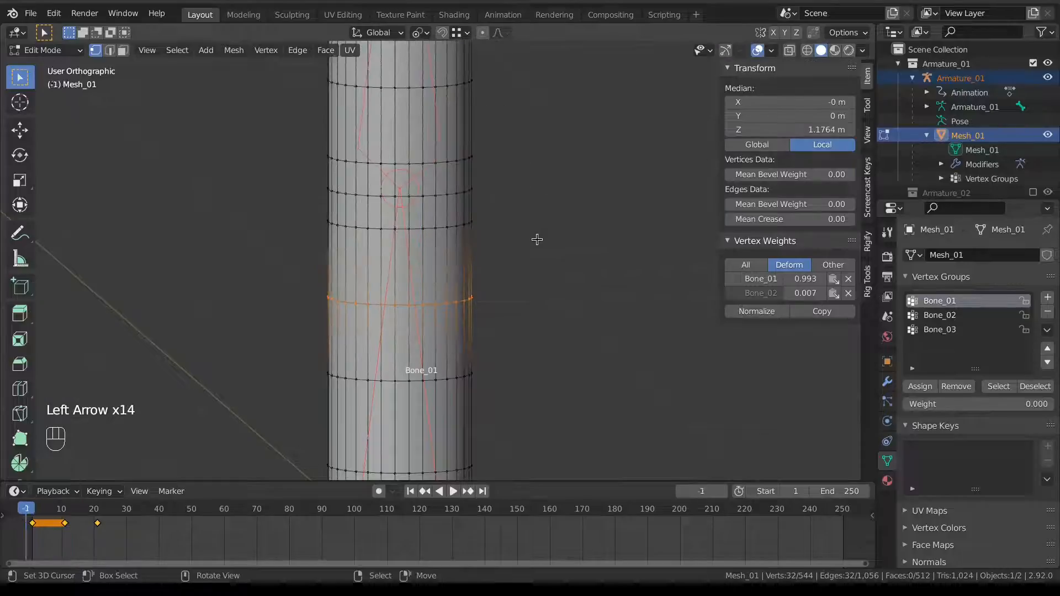
key("Right")
key("Right")
key("Right")
key("Right")
key("Right")
key("Right")
key("Right")
key("Right")
key("Right")
key("Right")
key("Right")
key("Right")
key("Right")
key("Right")
key("Right")
key("Right")
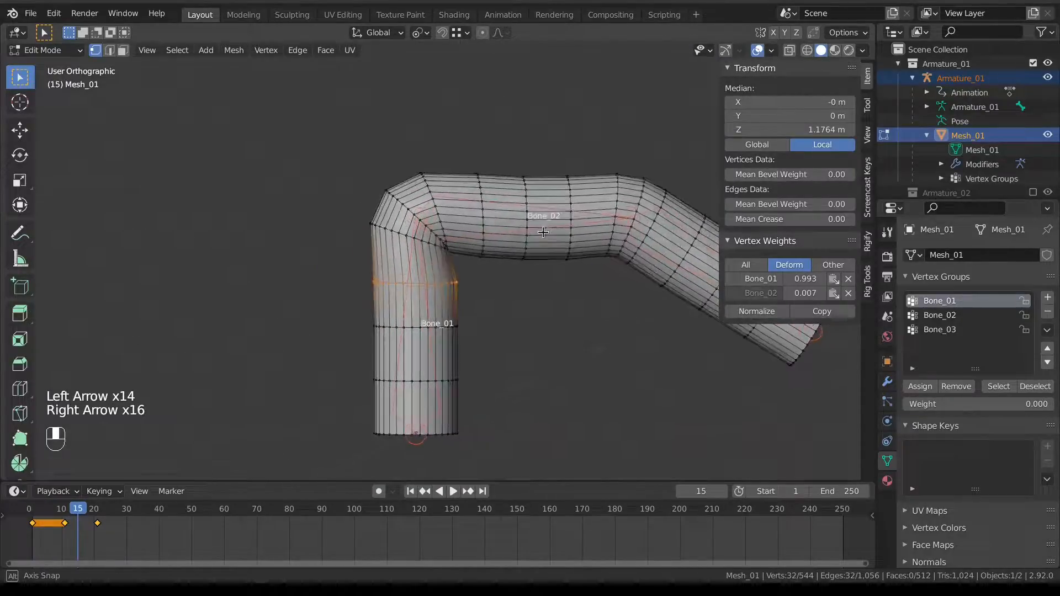
Show the mesh in front orthographic view with wireframe shading.
key("KP_3")
key("KP_1")
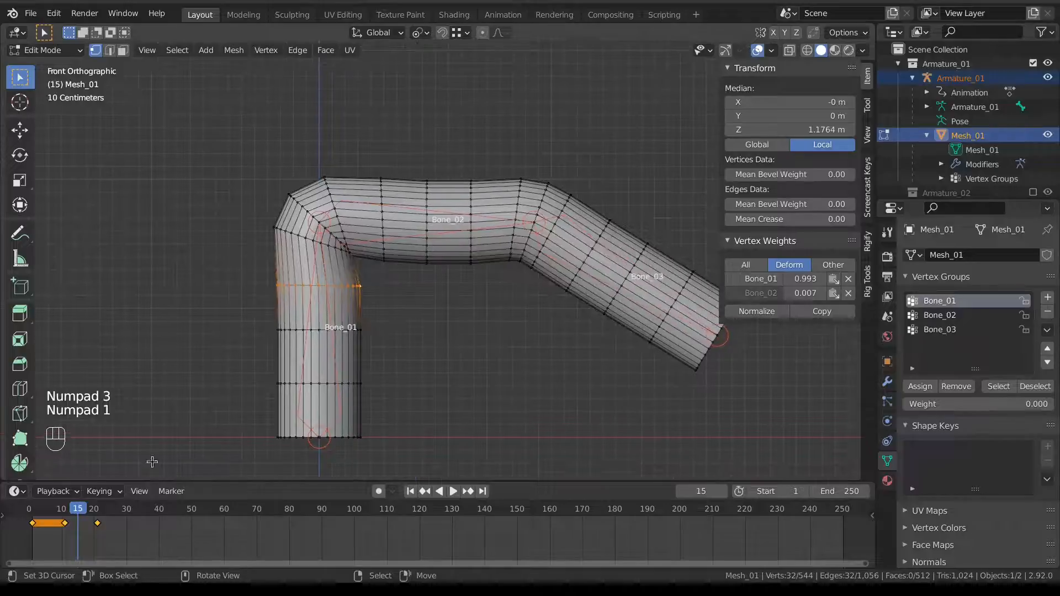
key("Tab")
key("Tab")
middle_click_drag(248, 395, 181, 403, "shift")
key("z")
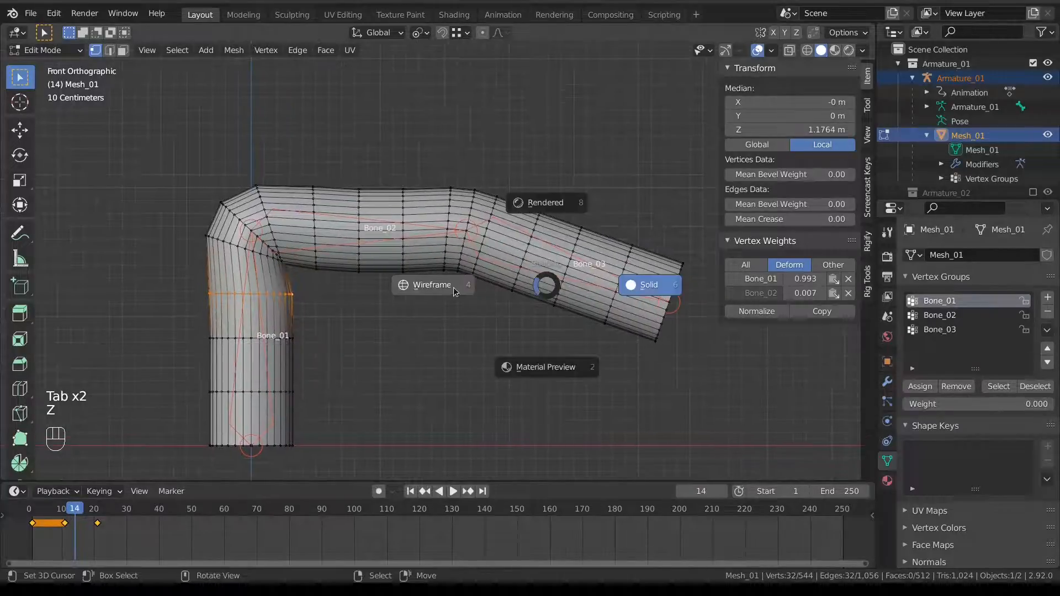
left_click(456, 292)
At frame 18, select the edge loop on Bone_02's side of the Bone_03 joint, then normalize its inner-side vertex's weights and copy them to the loop.
scroll(454, 237, "up", 4)
left_click(436, 232, "alt")
key("Right")
key("Right")
key("Right")
key("Right")
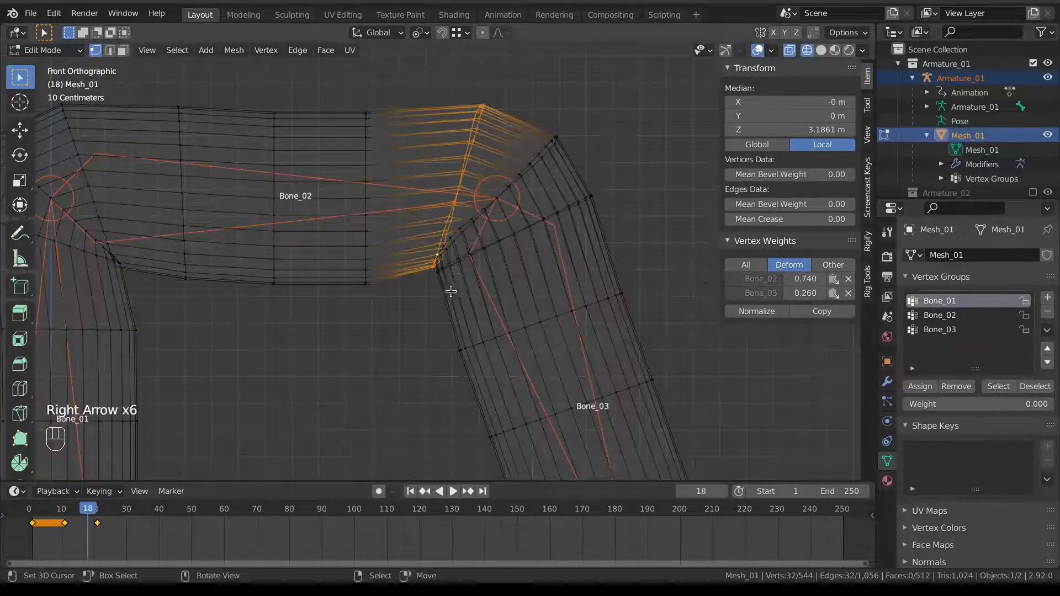
scroll(443, 297, "up", 9)
right_click(410, 297, "alt")
left_click(804, 312)
scroll(513, 284, "down", 4)
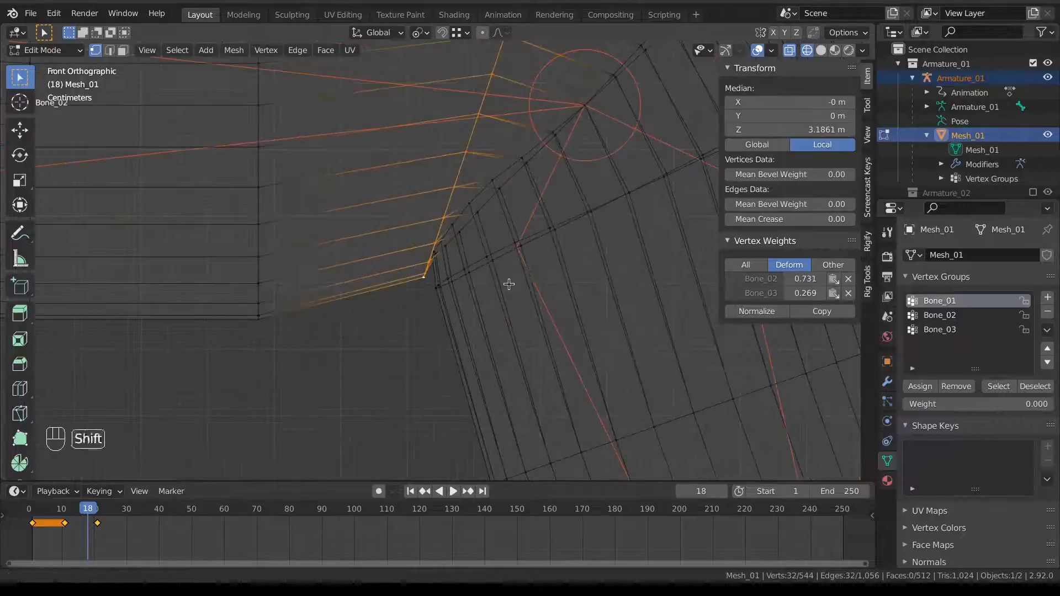
middle_click_drag(508, 283, 471, 343, "shift")
scroll(471, 343, "down", 2)
left_click(764, 312)
left_click(807, 311)
Select the middle loop of the Bone_02–Bone_03 joint, set its inner-side vertex's Bone_03 weight to 0.610, then normalize and copy the weights to the loop.
left_click(509, 231, "alt")
scroll(440, 265, "up", 4)
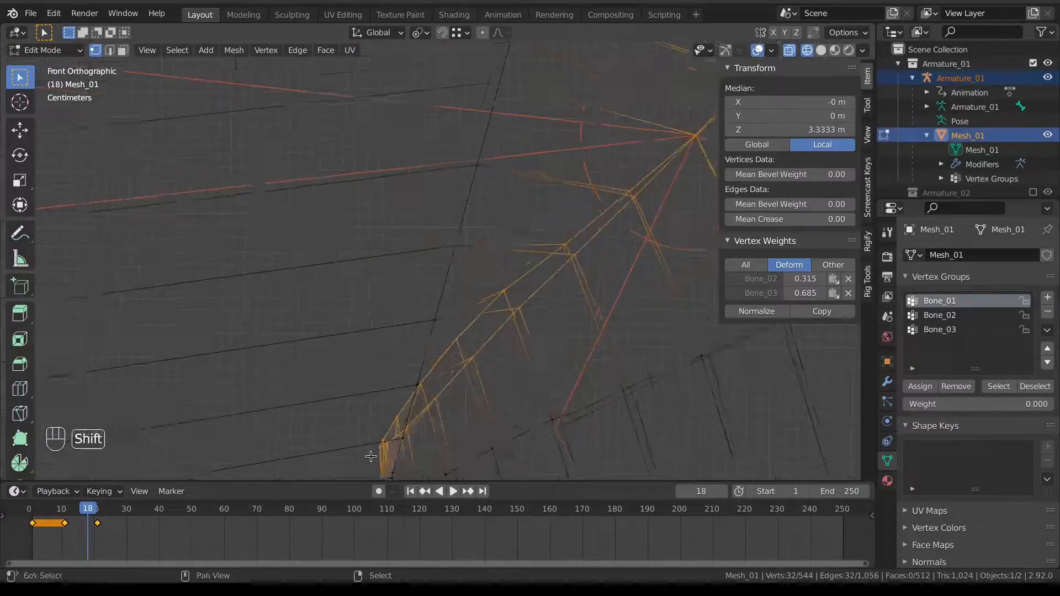
left_click(373, 454, "shift")
left_click(372, 454, "shift")
scroll(419, 386, "down", 2)
mouse_move(805, 293)
left_mouse_down()
mouse_move(822, 279)
mouse_move(817, 293)
left_mouse_up()
left_click(781, 309)
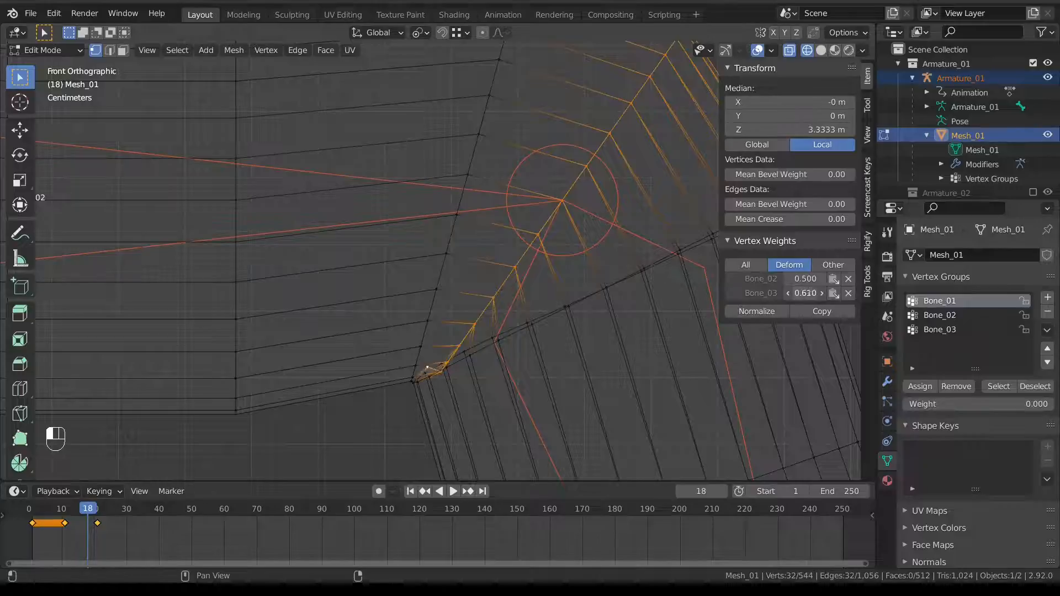
left_click(804, 310)
Select the first edge loop on Bone_03's side of the joint and copy its inner-side vertex's weights to the whole loop.
left_click(455, 359, "alt")
middle_click_drag(455, 359, 462, 248, "shift")
scroll(459, 250, "up", 5)
left_click(386, 282)
left_click(387, 285, "alt")
scroll(384, 286, "up", 3)
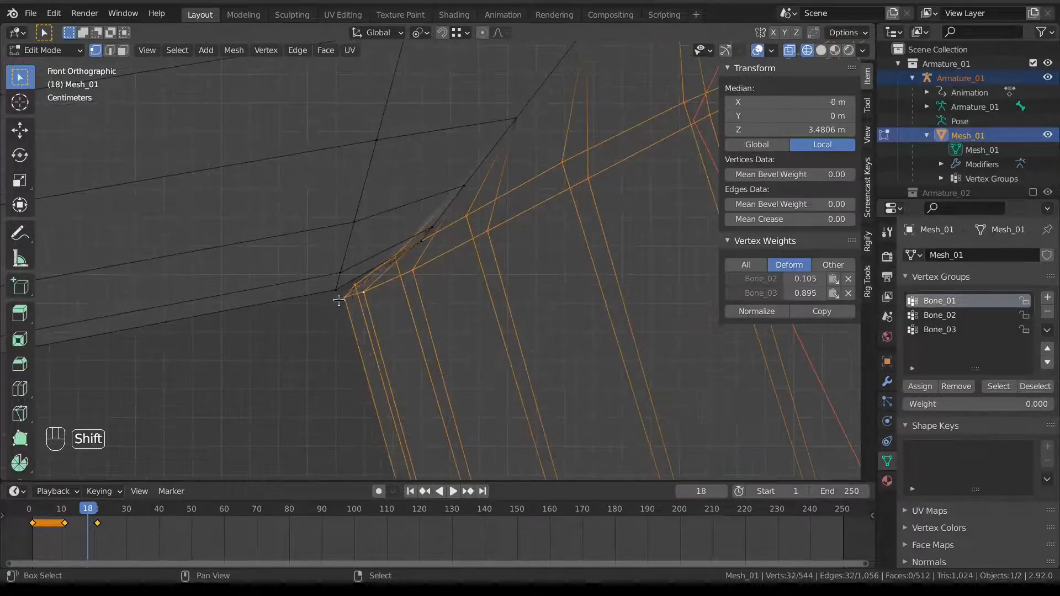
scroll(340, 299, "down", 9)
left_click(804, 310)
Check the bend, raise the active vertex's Bone_02 weight so it normalizes to 0.160, and copy its weights to the loop.
key("Left")
key("Left")
key("Left")
key("Left")
key("Right")
key("Right")
key("Right")
key("Right")
key("Right")
scroll(380, 346, "down", 3)
key("Left")
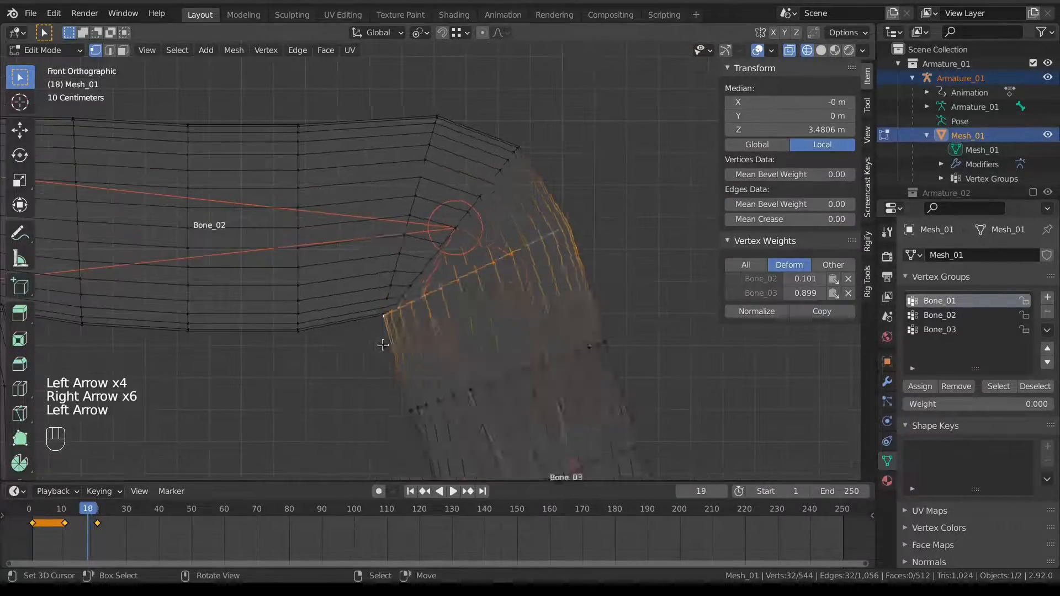
key("Right")
left_click_drag(804, 279, 814, 279)
left_click(772, 311)
left_click(813, 311)
Step back and forth through the animation frames to examine how the reweighted loops bend around the Bone_02–Bone_03 joint.
key("Left")
key("Left")
key("Left")
key("Right")
key("Right")
key("Right")
key("Right")
key("Right")
key("Right")
key("Right")
key("Right")
key("Right")
key("Right")
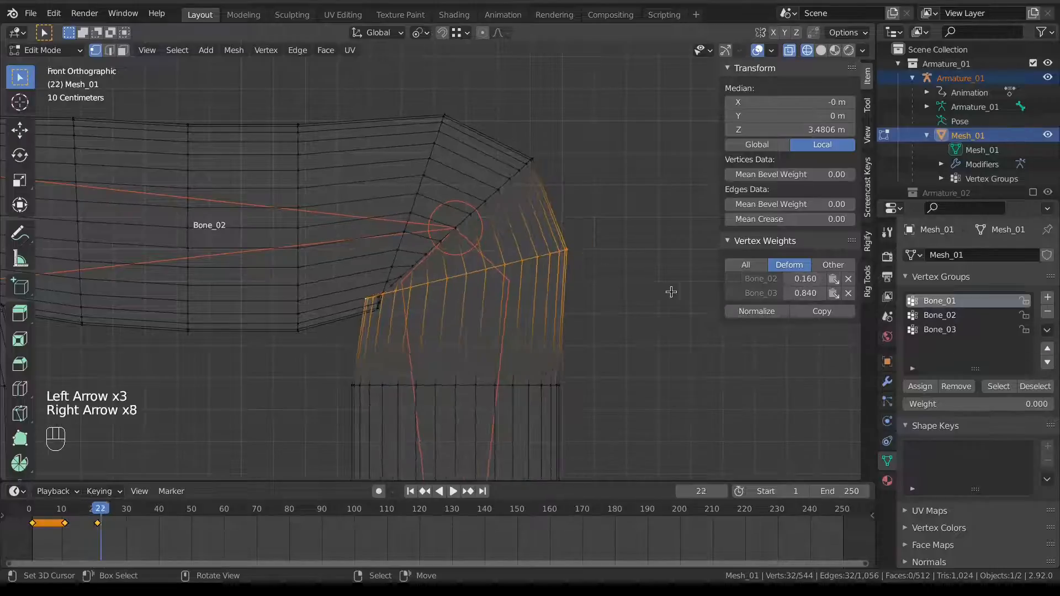
scroll(470, 315, "down", 3)
key("Left")
key("Left")
key("Left")
key("Right")
key("Left")
key("Left")
key("Left")
key("Left")
key("Left")
key("Left")
key("Left")
key("Left")
key("Right")
key("Right")
key("Right")
key("Right")
key("Right")
key("Right")
Select the next edge loop back along Bone_02, slightly raise its Bone_03 weight, normalize and copy it to the loop, and check the bend.
scroll(441, 318, "up", 4)
right_click(268, 331, "alt")
left_click_drag(816, 293, 820, 293)
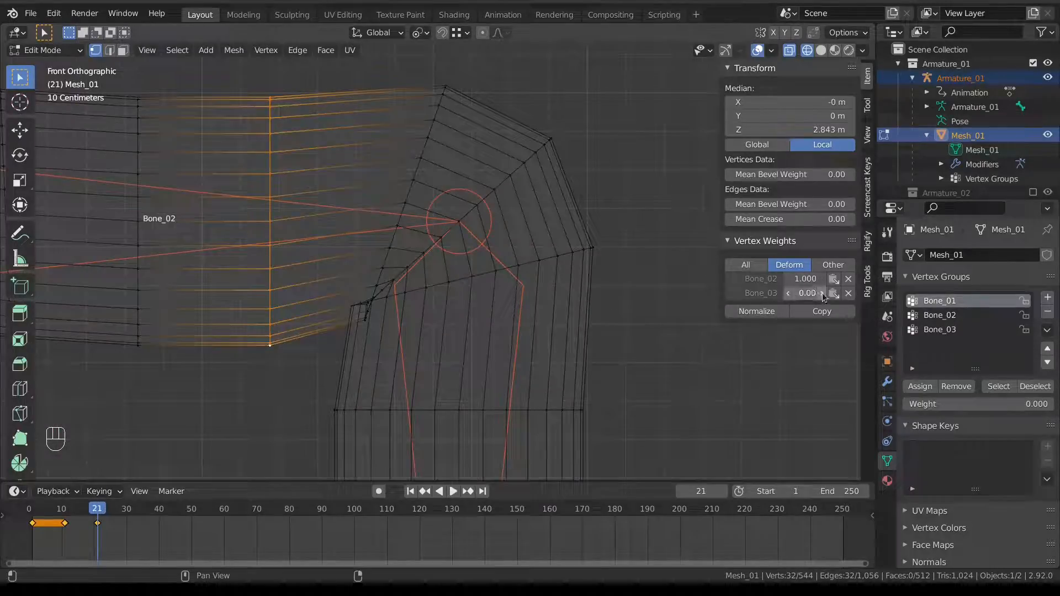
left_click(775, 310)
left_click(807, 311)
scroll(441, 359, "down", 2)
key("Left")
key("Left")
key("Left")
key("Right")
key("Right")
key("Right")
Add the next edge loop along Bone_03 to the Bone_02 group, raise its weight to 0.010, normalize and copy it to the loop.
right_click(360, 365, "alt")
left_click(939, 315)
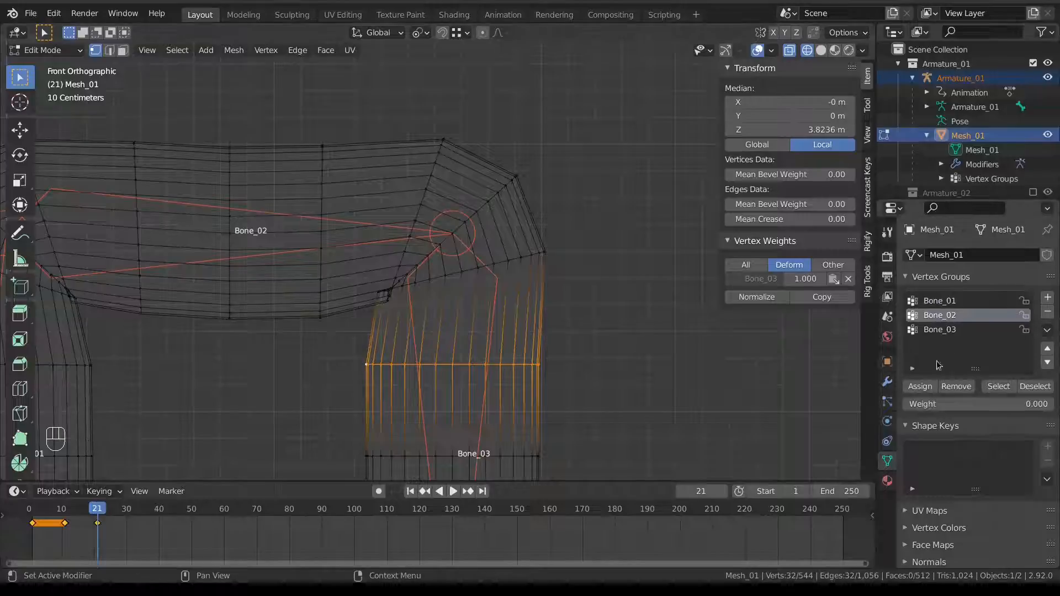
left_click(920, 386)
left_click(823, 279)
left_click(775, 311)
left_click(819, 312)
Step back and forth through the animation frames to examine how the newly weighted Bone_03 loop bends.
key("Left")
key("Left")
key("Left")
key("Left")
key("Left")
key("Left")
key("Left")
key("Left")
scroll(249, 392, "down", 5)
key("Right")
key("Right")
key("Right")
key("Right")
key("Right")
key("Right")
key("Right")
key("Right")
key("Right")
key("Right")
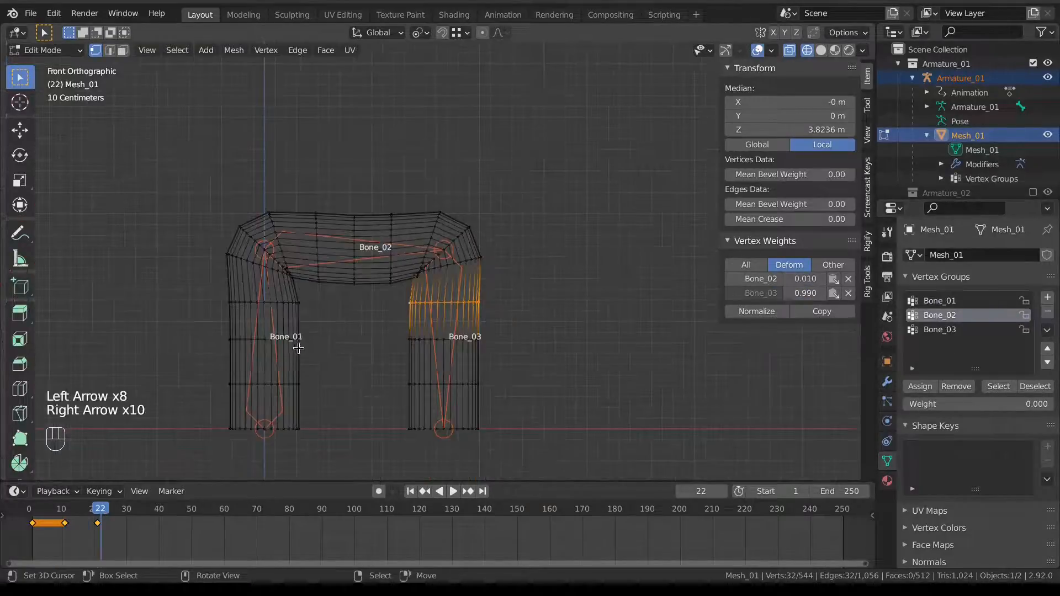
Switch to Weight Paint and display the weights of Bone_01, Bone_02 and Bone_03 one after another.
key("Tab")
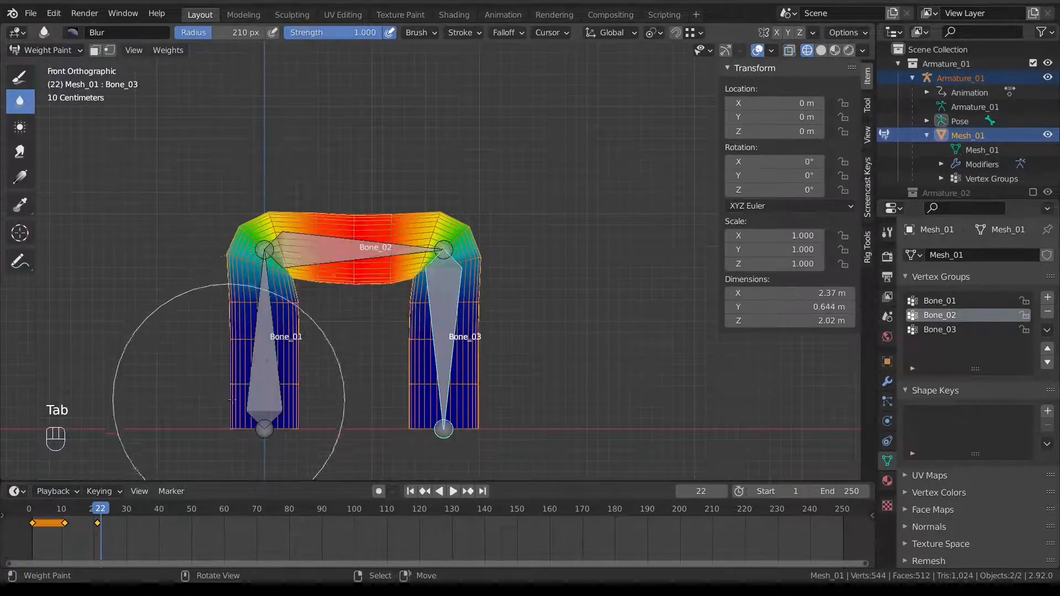
right_click(267, 346)
right_click(320, 237)
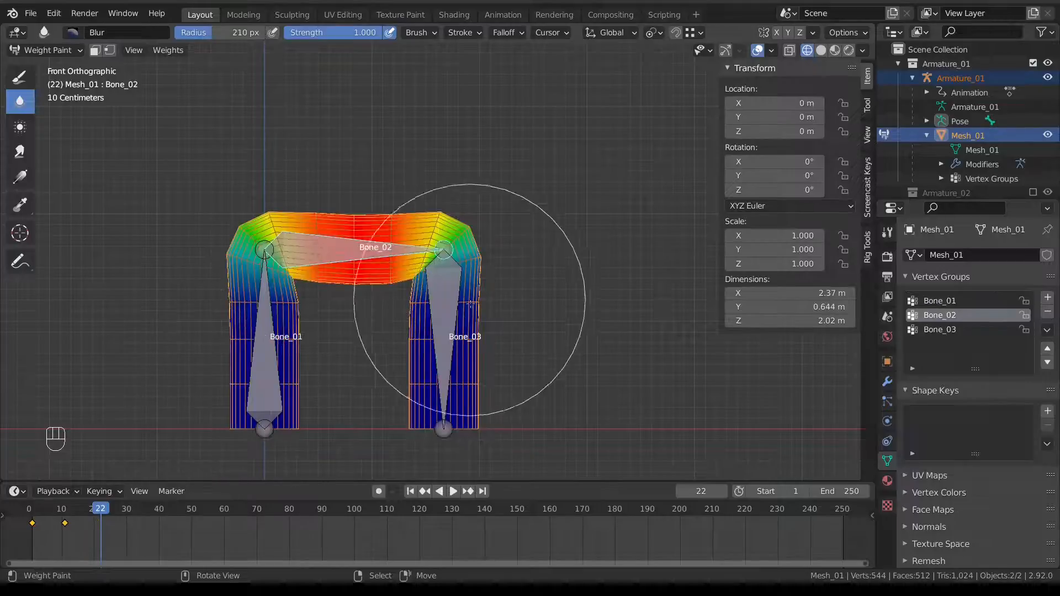
right_click(447, 309)
Step through the whole bend animation in Weight Paint with Bone_03's weights shown to examine the deformation at both joints.
key("Left")
key("Left")
key("Left")
key("Left")
key("Left")
key("Left")
key("Left")
key("Left")
key("Left")
key("Left")
key("Left")
key("Left")
key("Left")
key("Left")
key("Left")
key("Left")
key("Left")
key("Left")
key("Left")
key("Left")
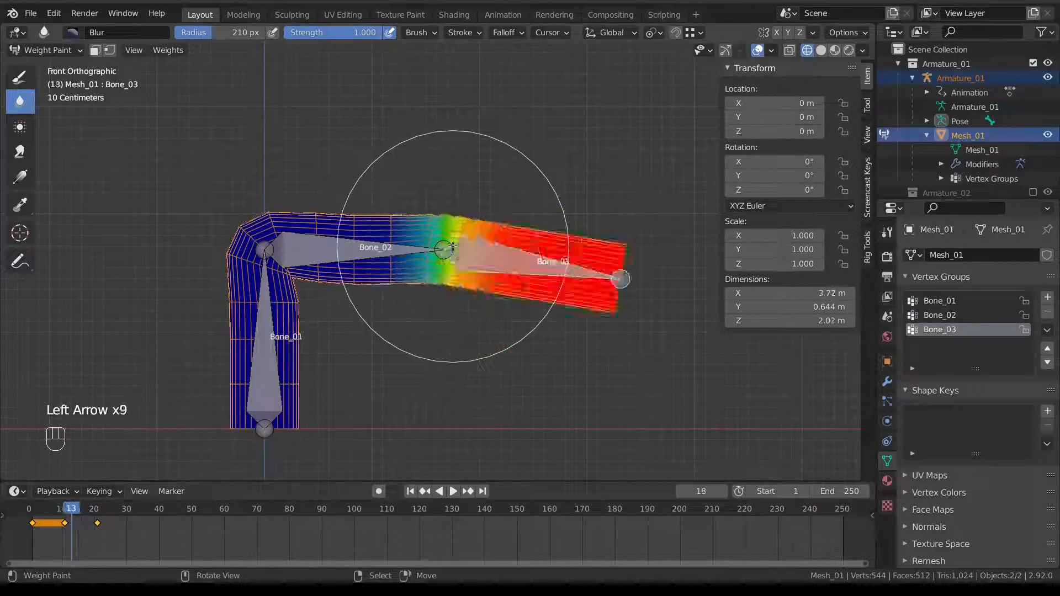
key("Left")
scroll(419, 227, "down", 5)
key("Right")
key("Right")
key("Right")
key("Right")
key("Right")
key("Right")
key("Right")
key("Right")
key("Right")
key("Right")
key("Right")
key("Right")
key("Right")
key("Right")
key("Right")
key("Right")
key("Right")
key("Right")
key("Right")
key("Right")
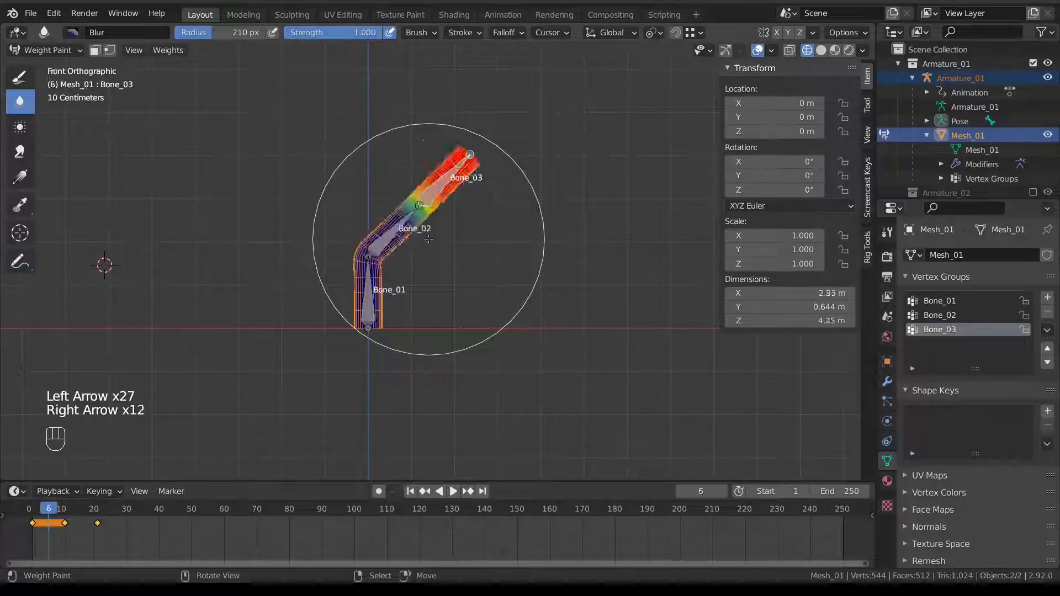
key("Right")
key("Right")
key("Right")
key("Right")
key("Right")
key("Right")
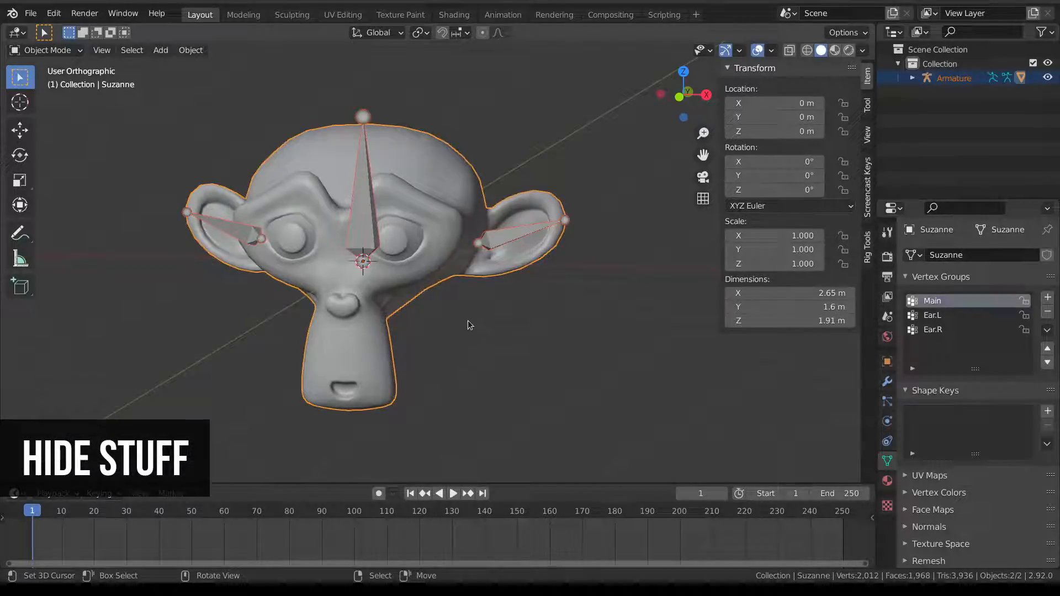
Put the Suzanne mesh in Edit Mode and show it in wireframe shading.
scroll(467, 320, "up", 1)
key("ctrl+Tab")
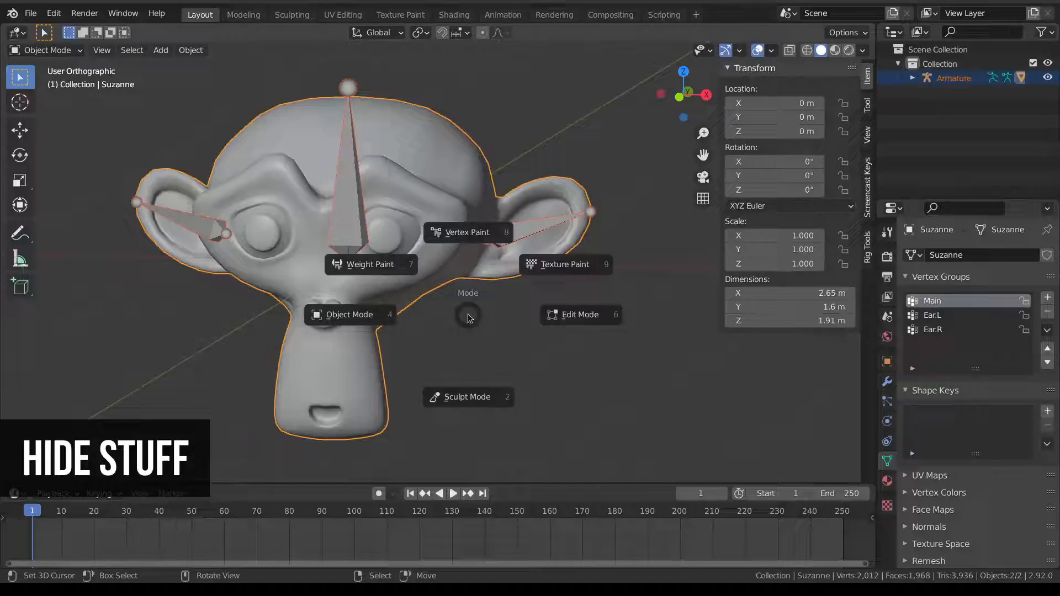
left_click(598, 319)
key("z")
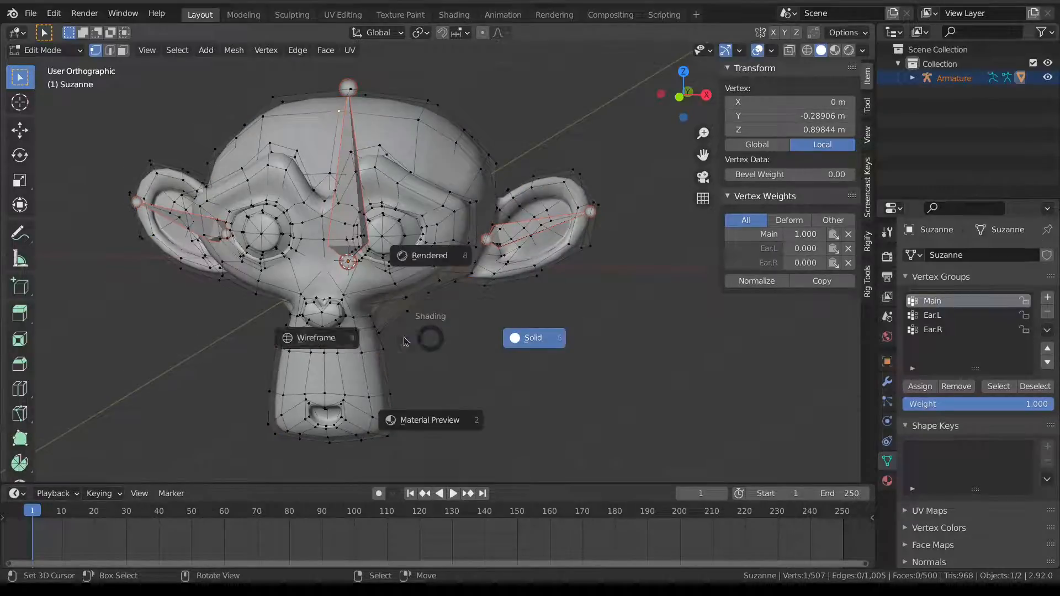
left_click(384, 335)
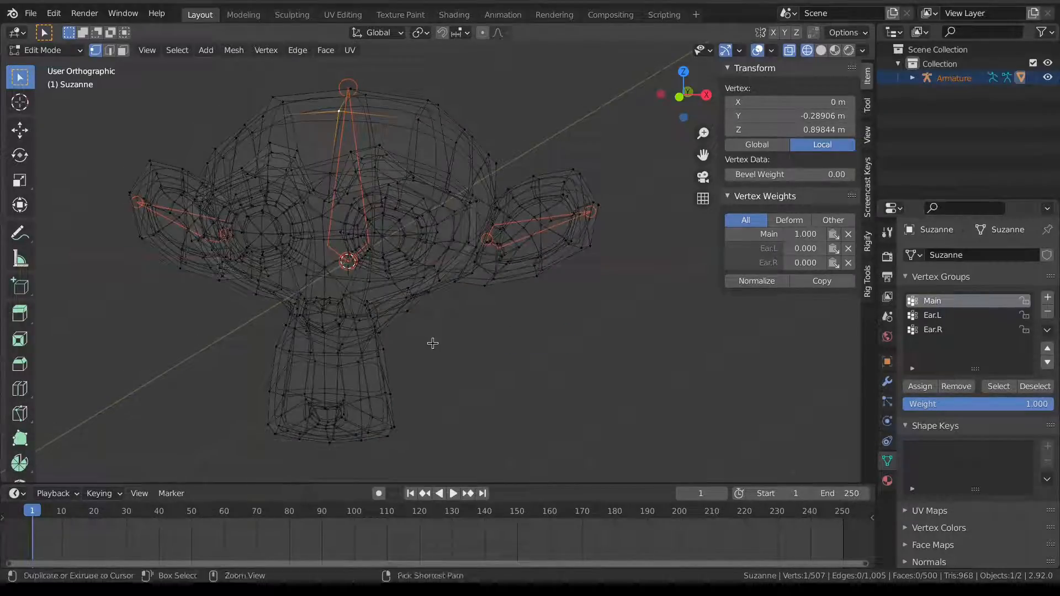
Lasso-select Suzanne's face, muzzle and far ear, leaving out the Ear.L side, and hide the selected vertices.
left_click_drag(433, 343, 319, 90)
key("Escape")
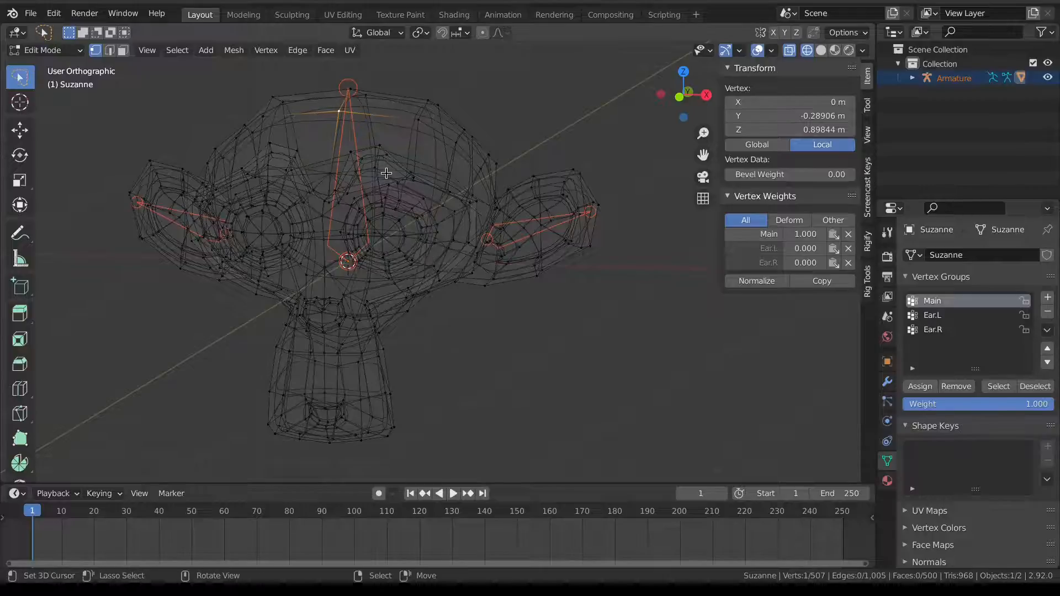
mouse_move(461, 310)
right_mouse_down("ctrl")
mouse_move(450, 153)
mouse_move(50, 237)
mouse_move(353, 474)
mouse_move(453, 369)
right_mouse_up("ctrl")
key("h")
Switch Suzanne to Weight Paint and turn on face selection masking so that only the unhidden ear area is shown.
key("ctrl+Tab")
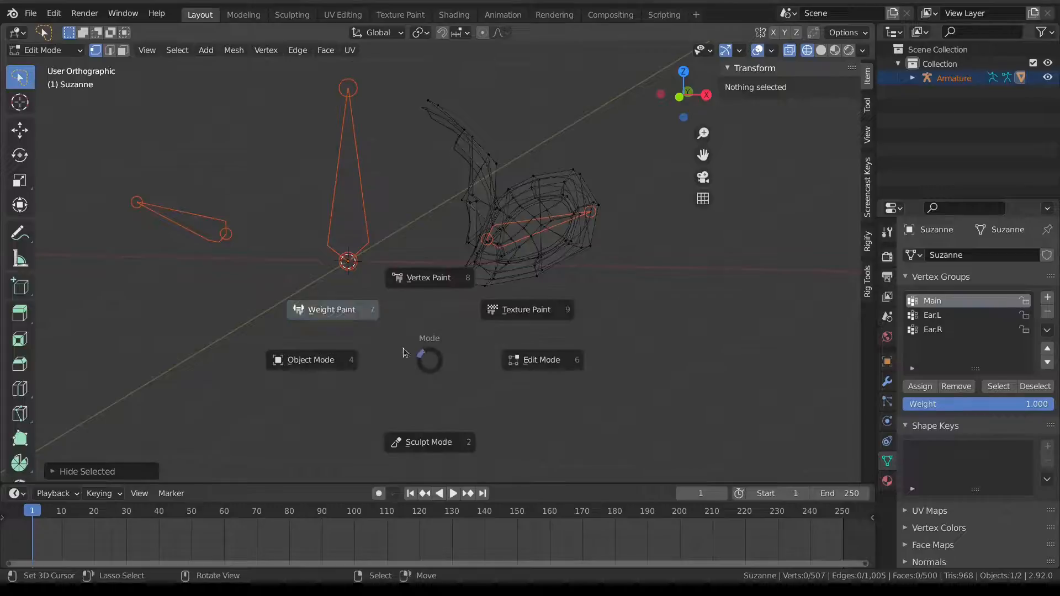
left_click(358, 310)
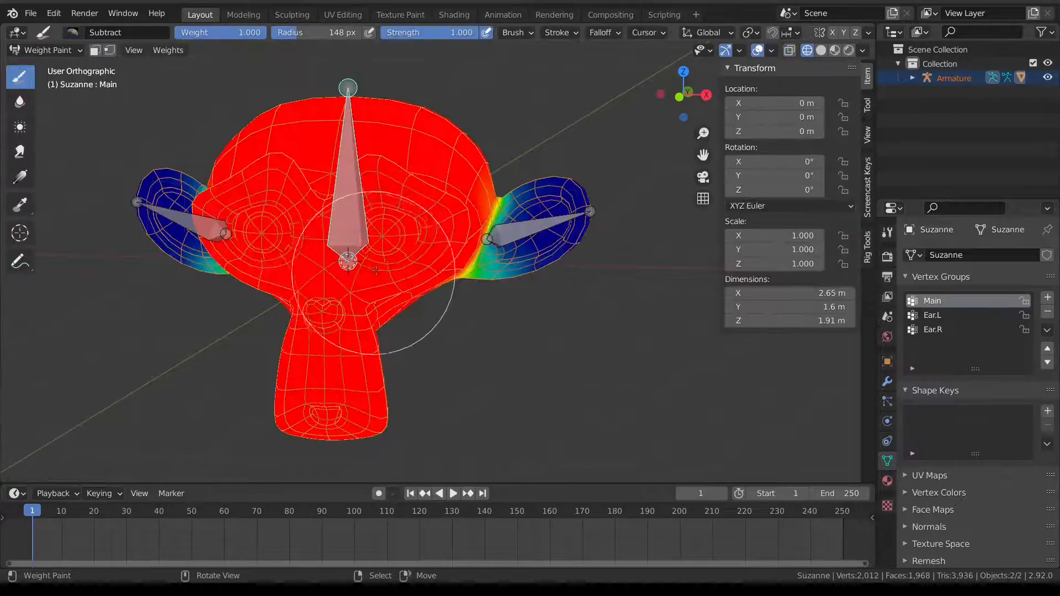
left_click(95, 51)
middle_click_drag(248, 114, 301, 332)
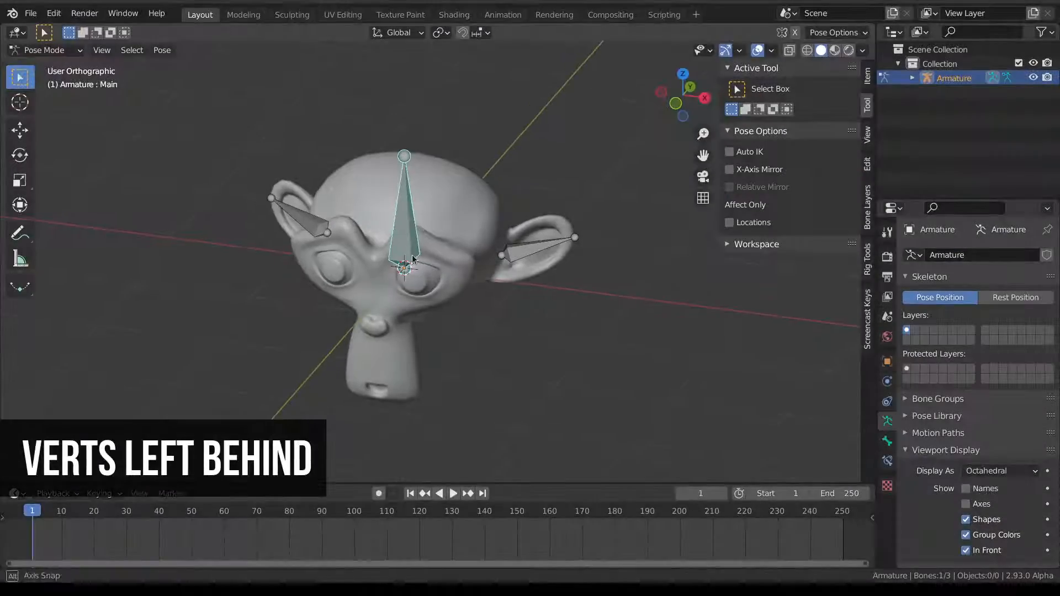
Move the Main bone up and away from the origin, and select the Suzanne mesh.
left_click_drag(413, 259, 559, 204)
right_click(374, 254)
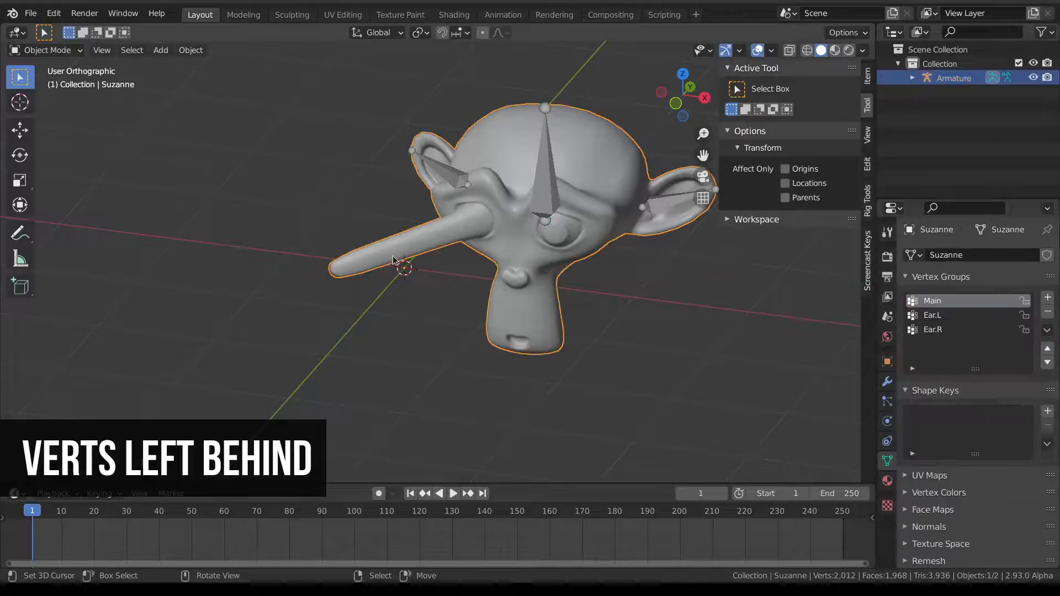
mouse_move(381, 276)
middle_mouse_down()
mouse_move(395, 289)
mouse_move(382, 280)
middle_mouse_up()
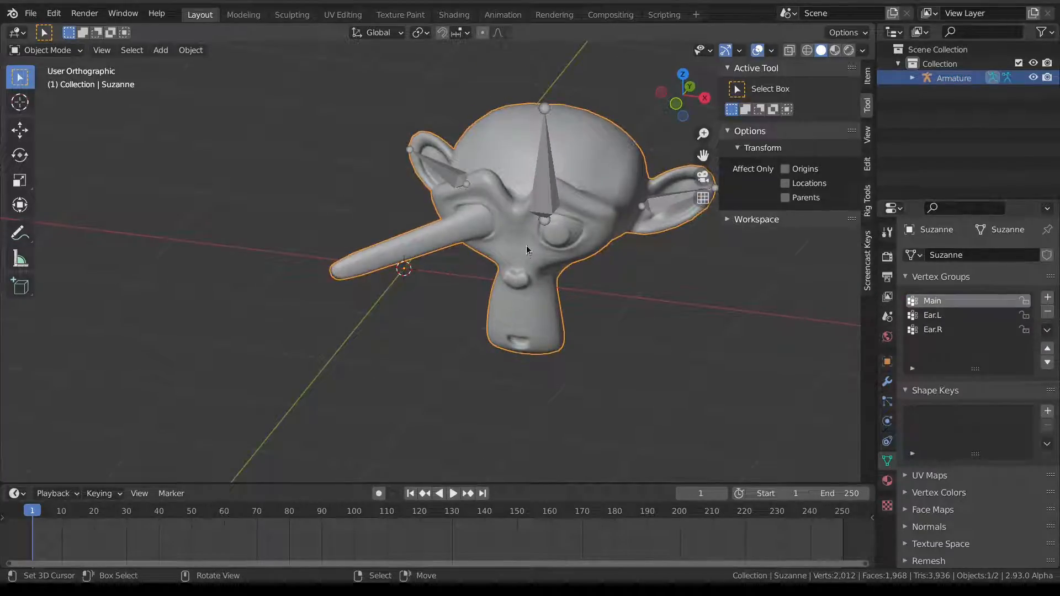
Enter Edit Mode and compare the vertex weights of a left-behind eye vertex with those of a correctly following vertex.
key("ctrl+Tab")
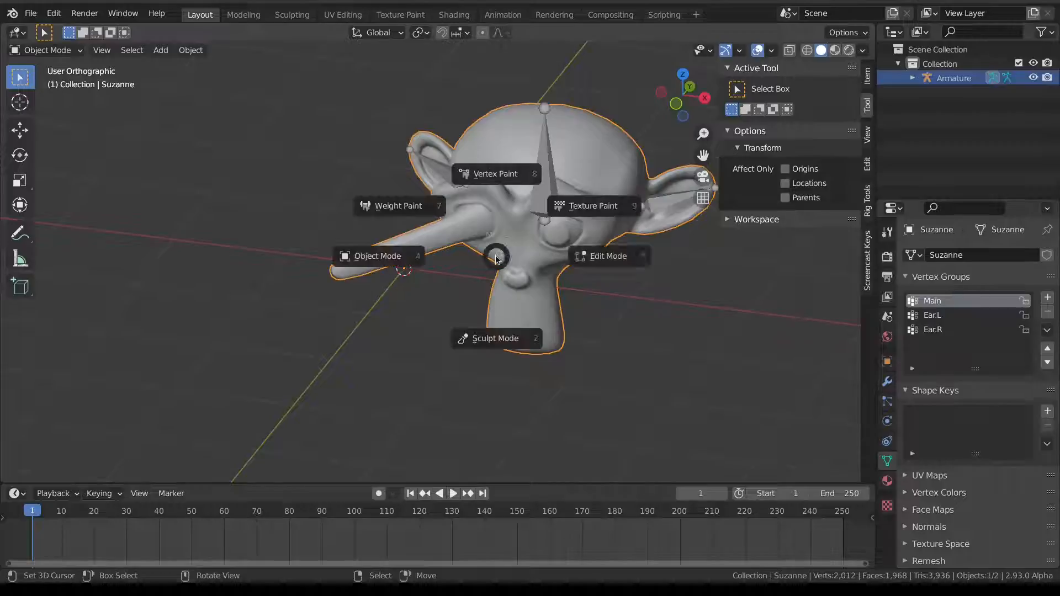
left_click(590, 257)
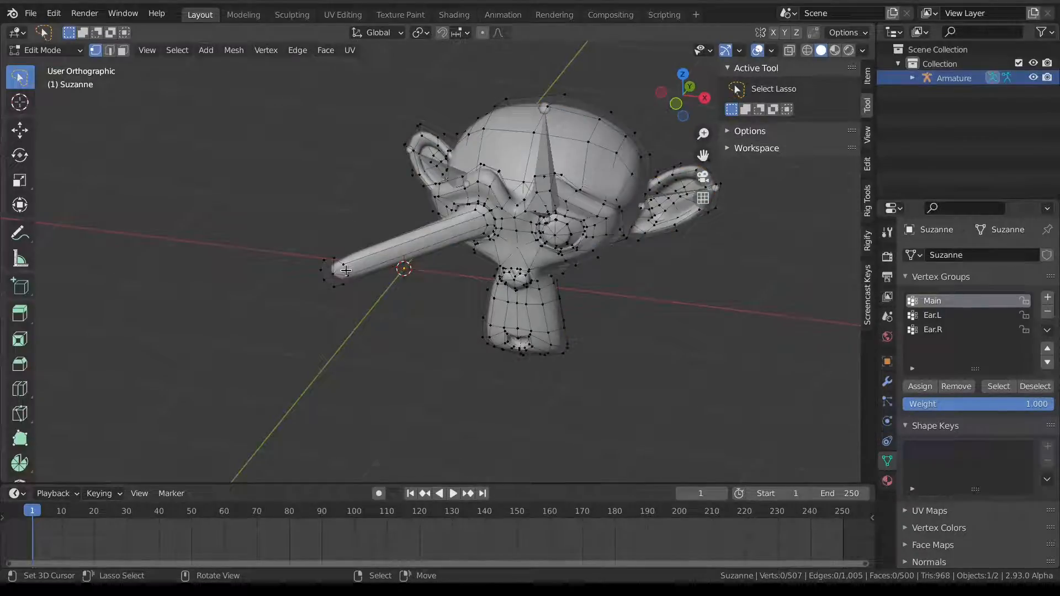
left_click(867, 76)
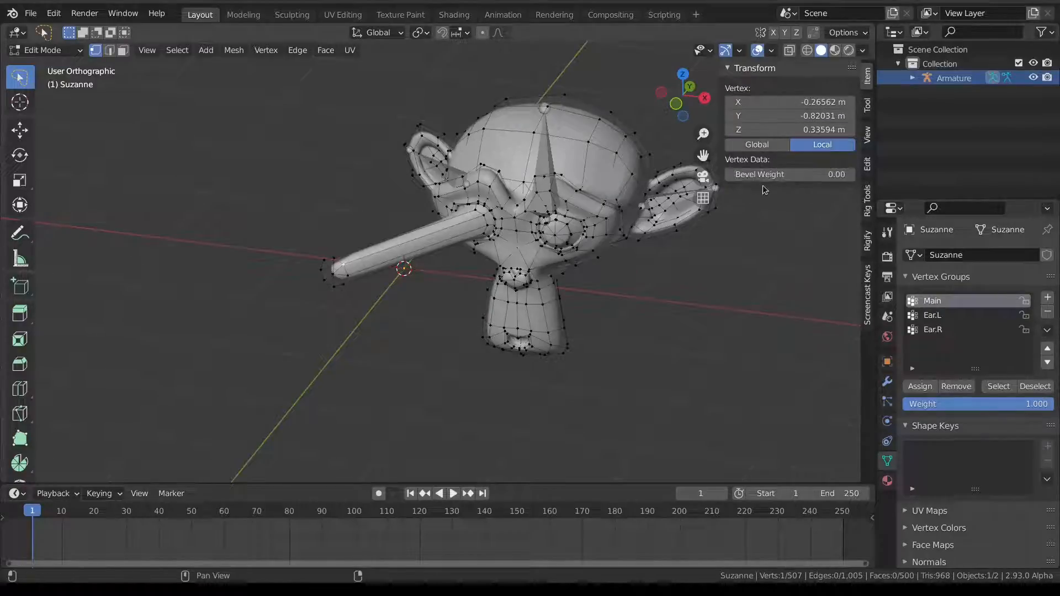
left_click(485, 210)
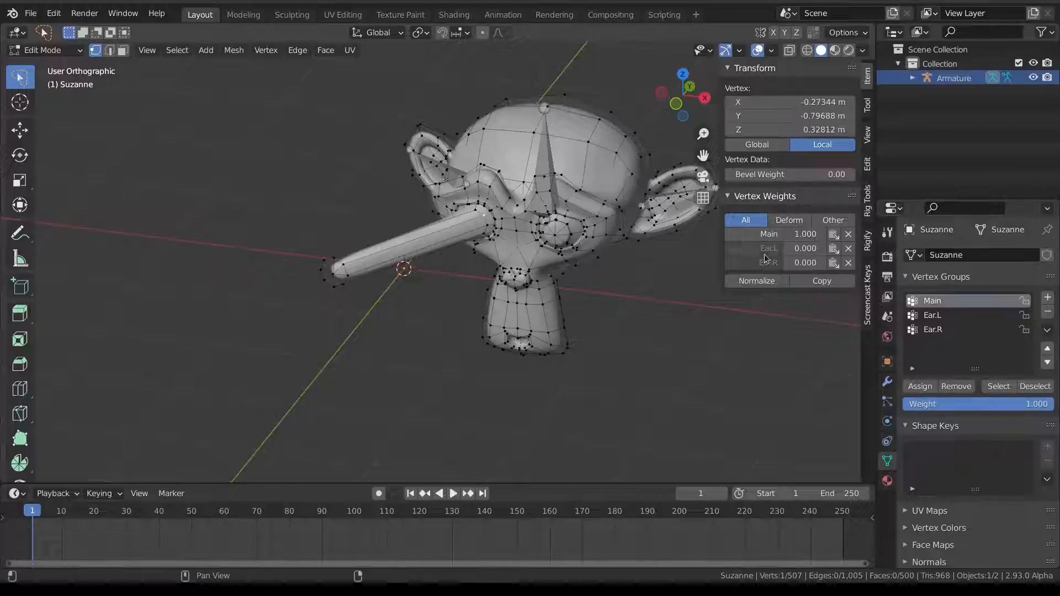
Select a vertex at the tip of the stretched eye, grow the selection and assign it to the Main group with weight 1.000.
left_click(344, 275)
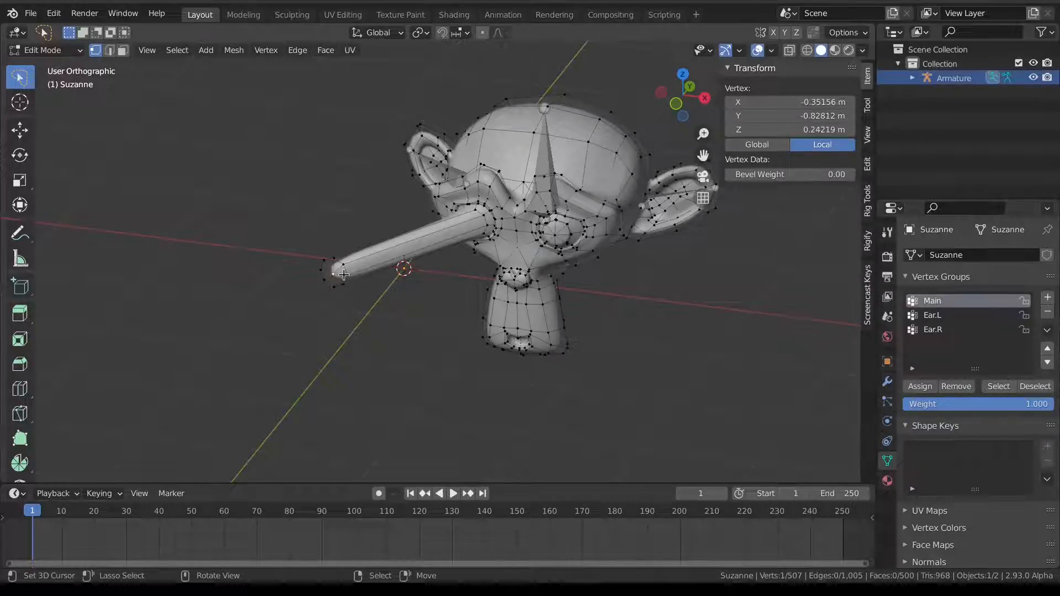
key("ctrl+KP_Add")
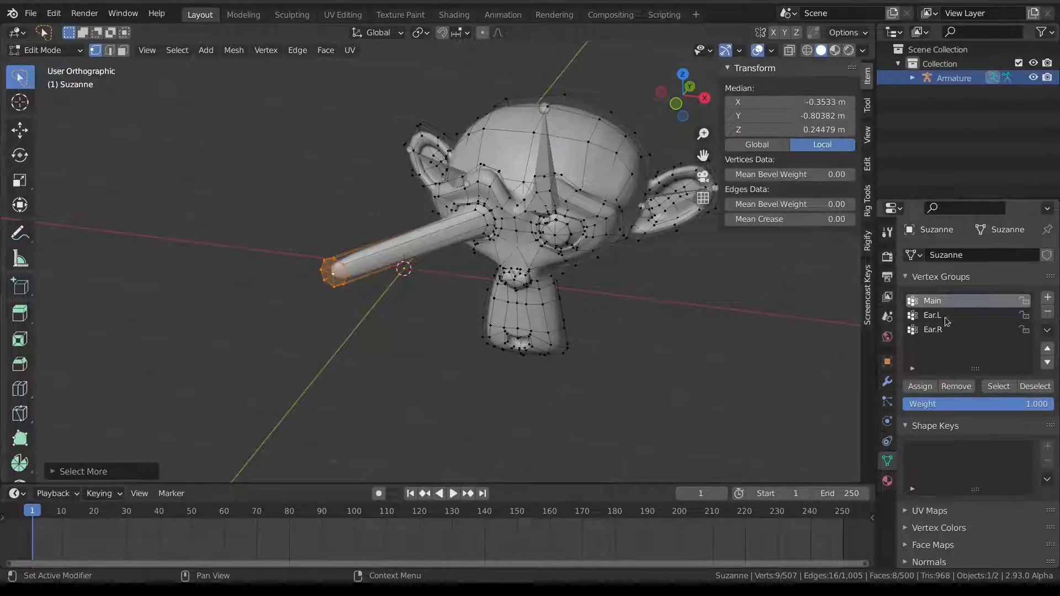
left_click(921, 388)
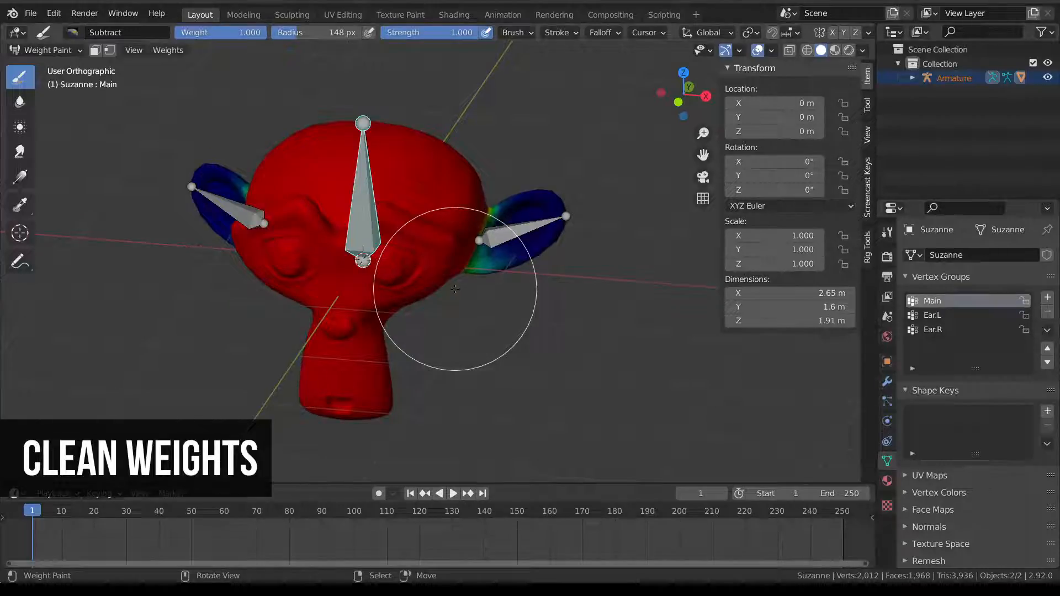
Switch to Edit Mode, clear the selection and check the vertex weights of several individual vertices on top of the head.
key("ctrl+Tab")
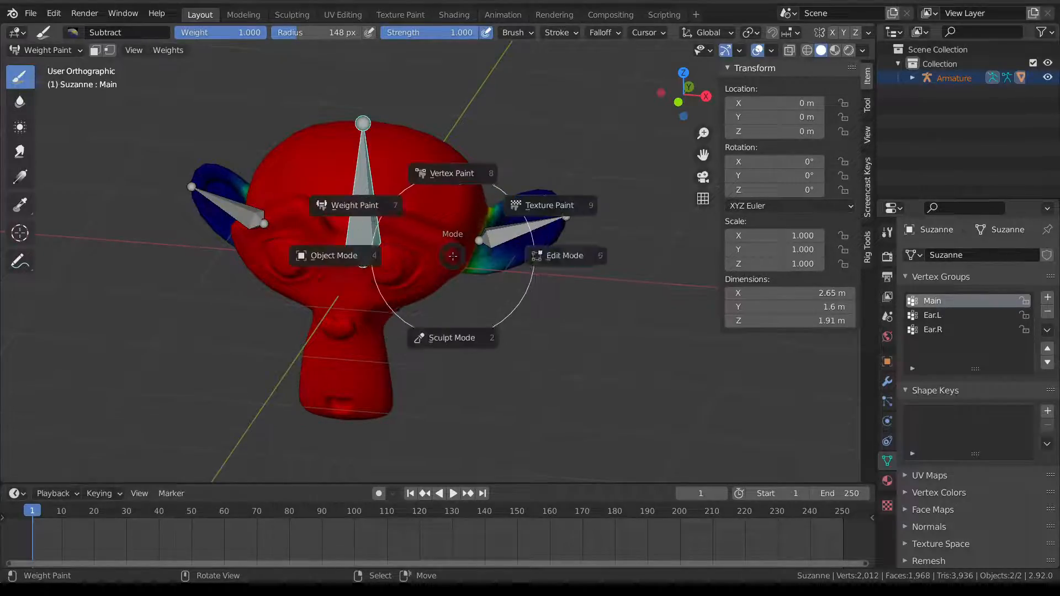
left_click(537, 256)
key("alt+a")
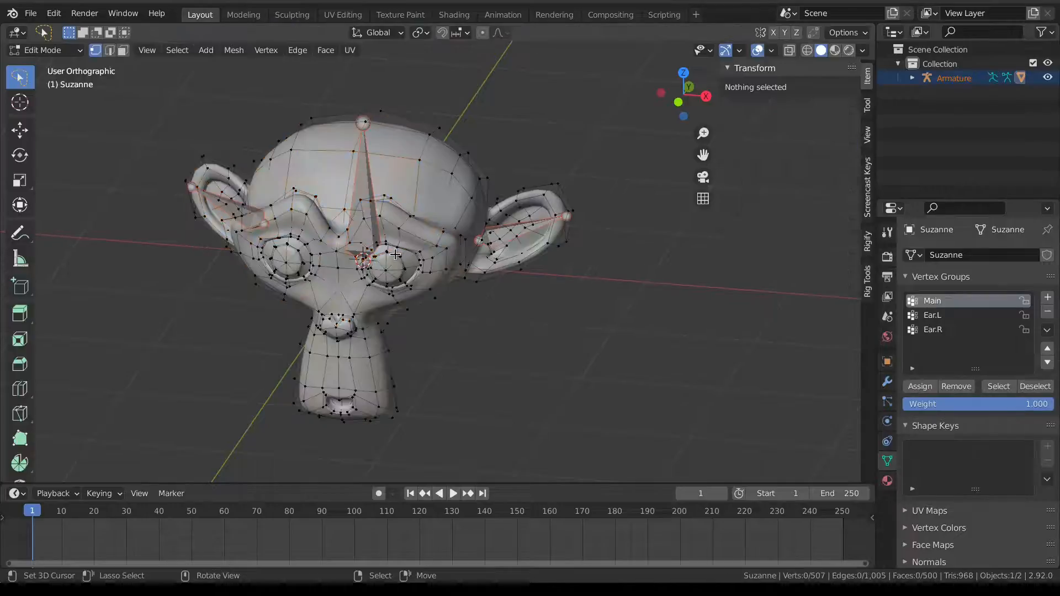
left_click(362, 123)
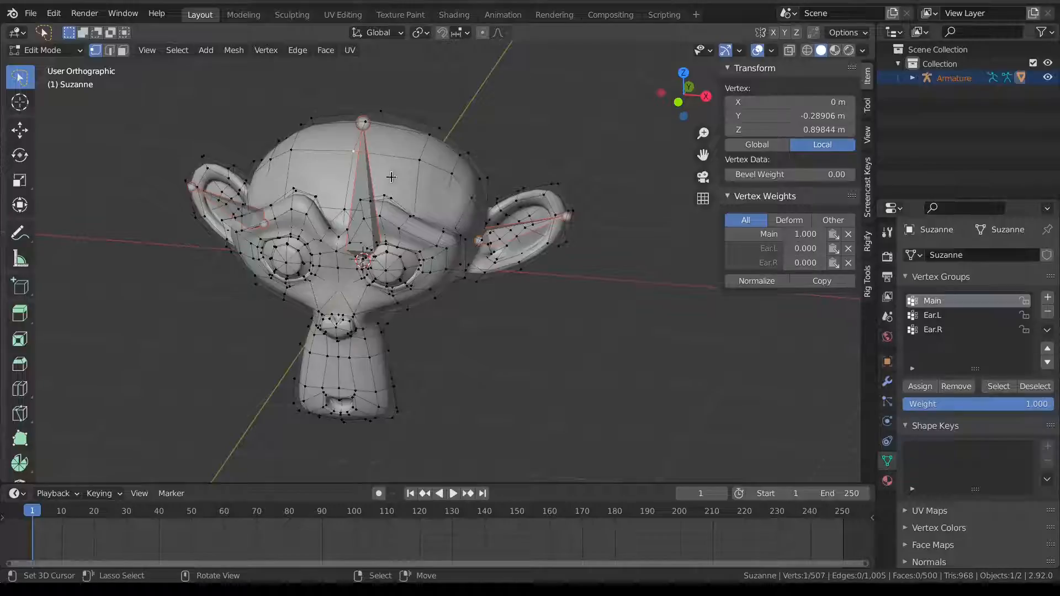
left_click(409, 165)
left_click(445, 175)
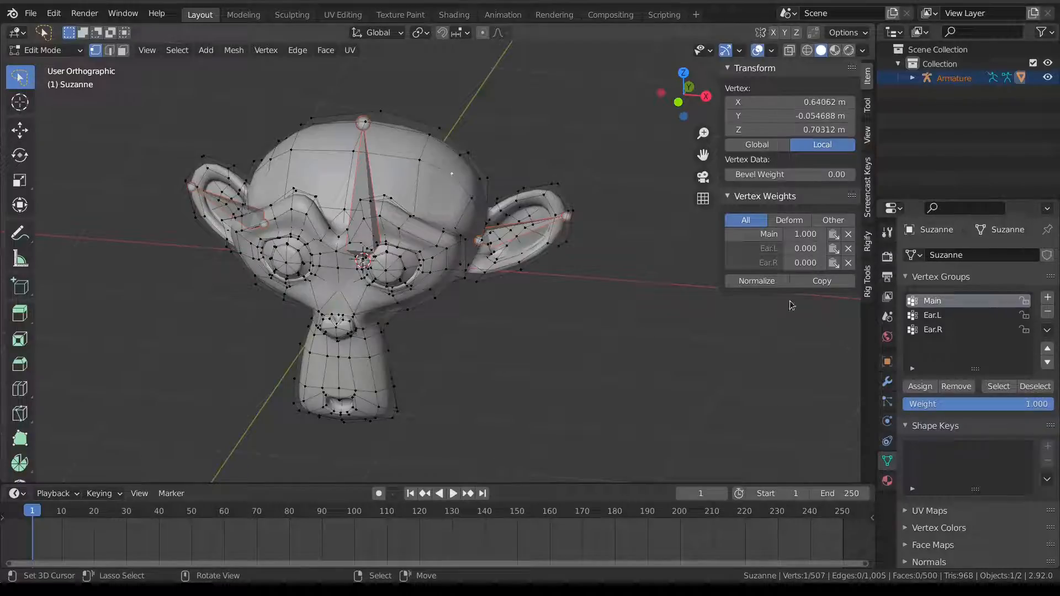
Select all vertices that belong to the Ear.L vertex group.
left_click(944, 315)
left_click(985, 390)
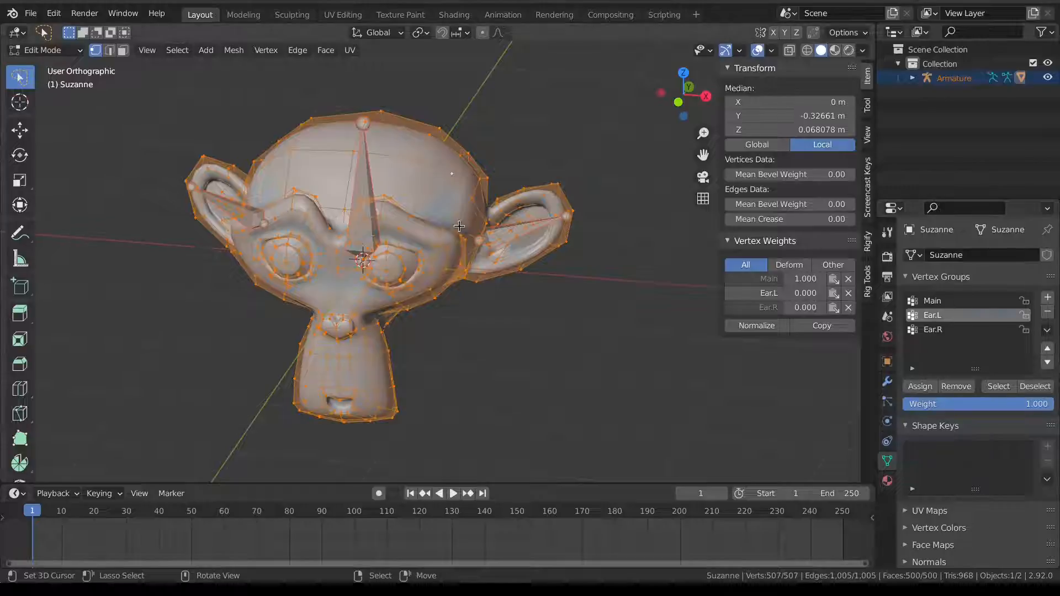
middle_click_drag(458, 213, 470, 208)
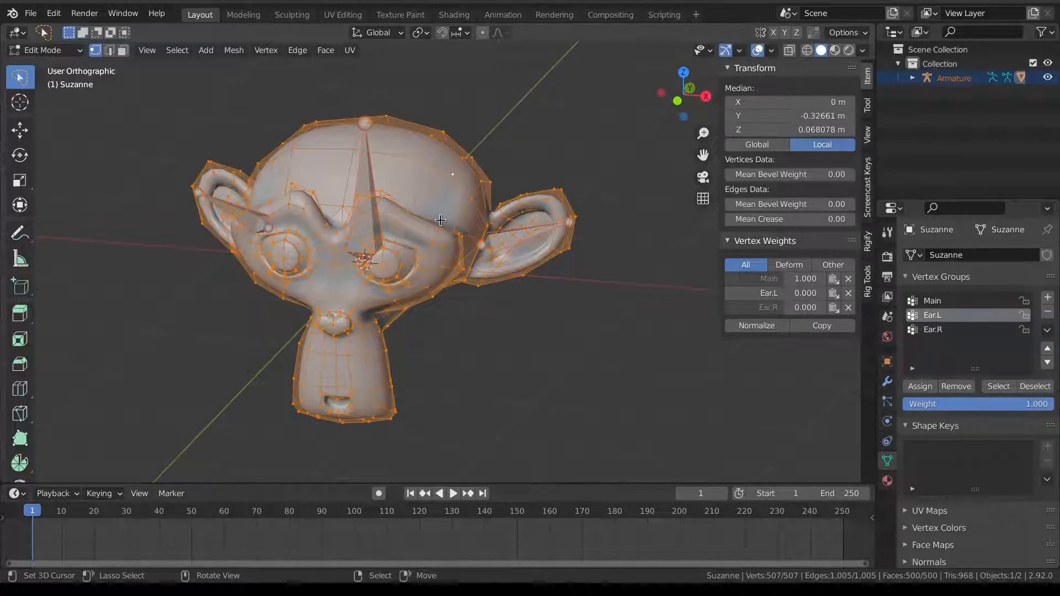
Switch Suzanne to Weight Paint mode and clean the vertex group weights with the subset set to Deform Pose Bones.
key("ctrl+Tab")
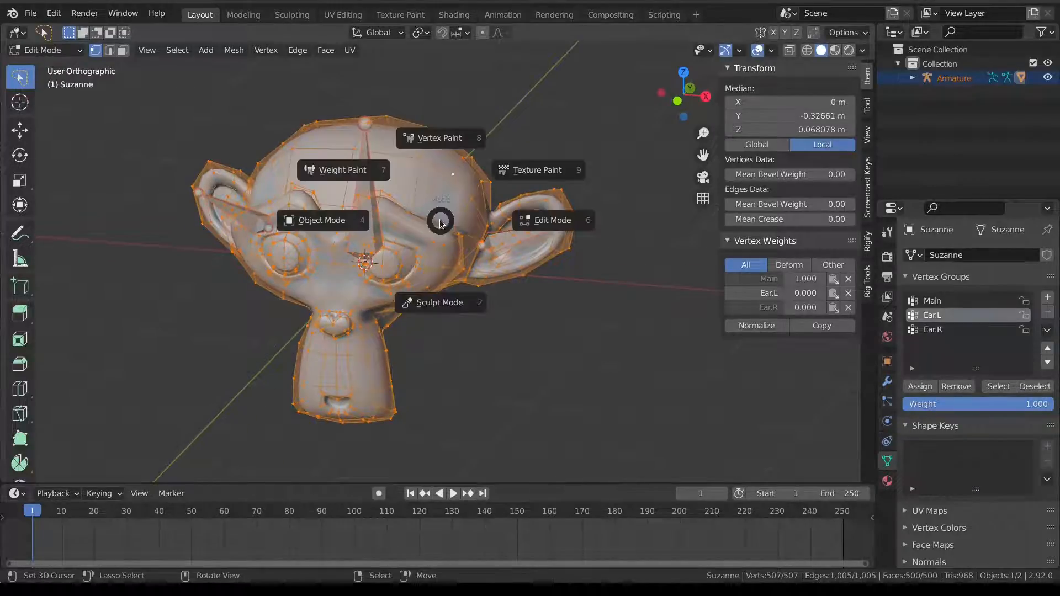
left_click(351, 185)
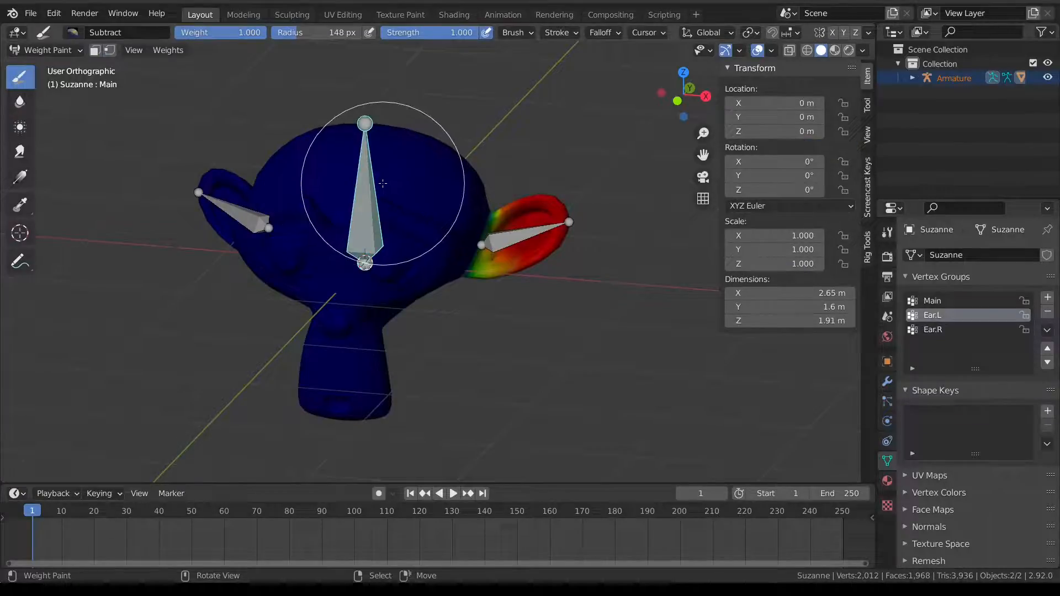
left_click(166, 51)
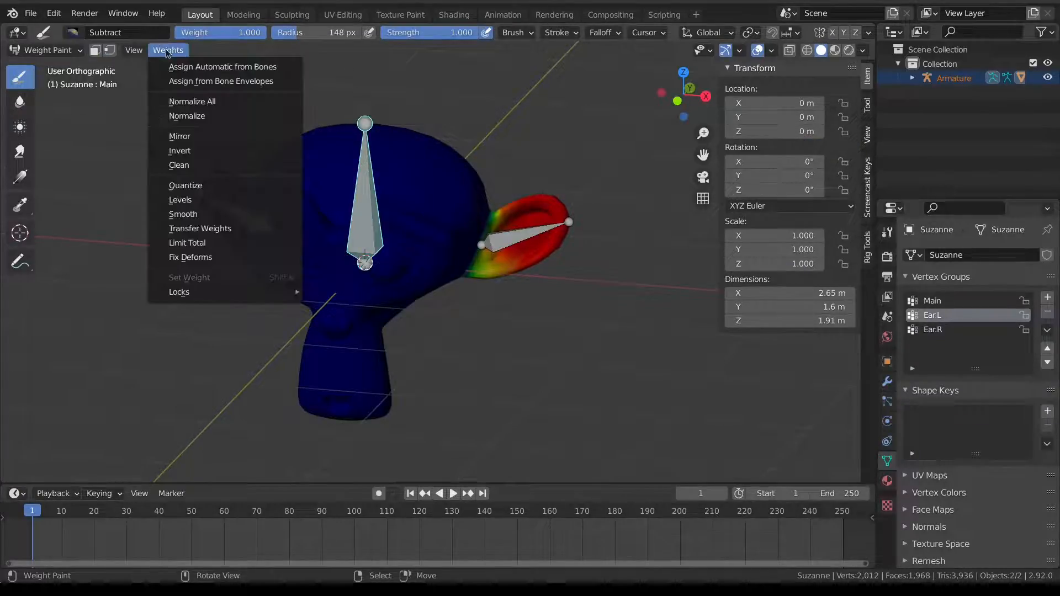
left_click(198, 165)
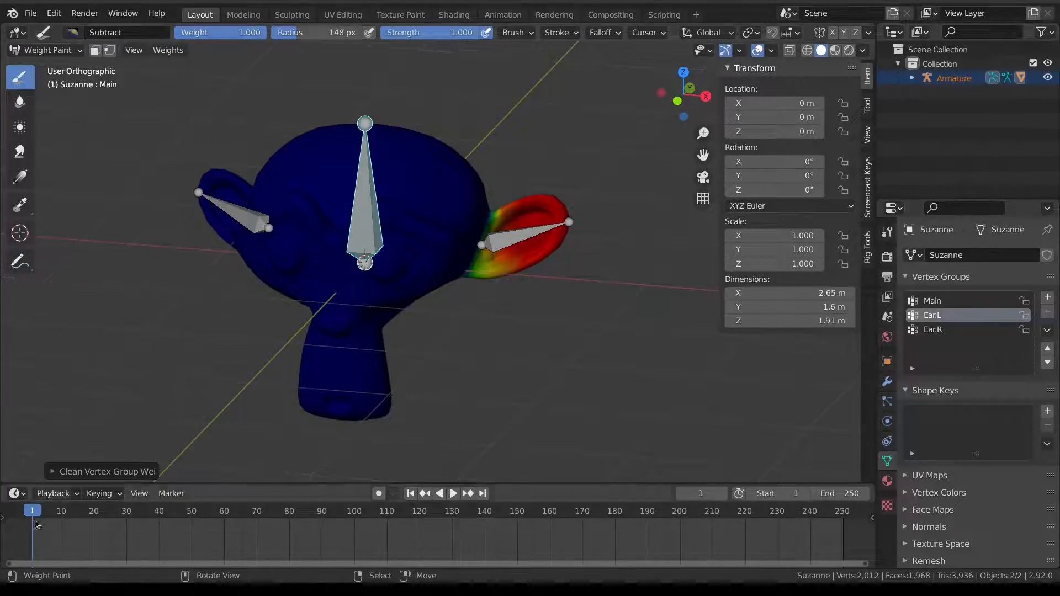
left_click(52, 470)
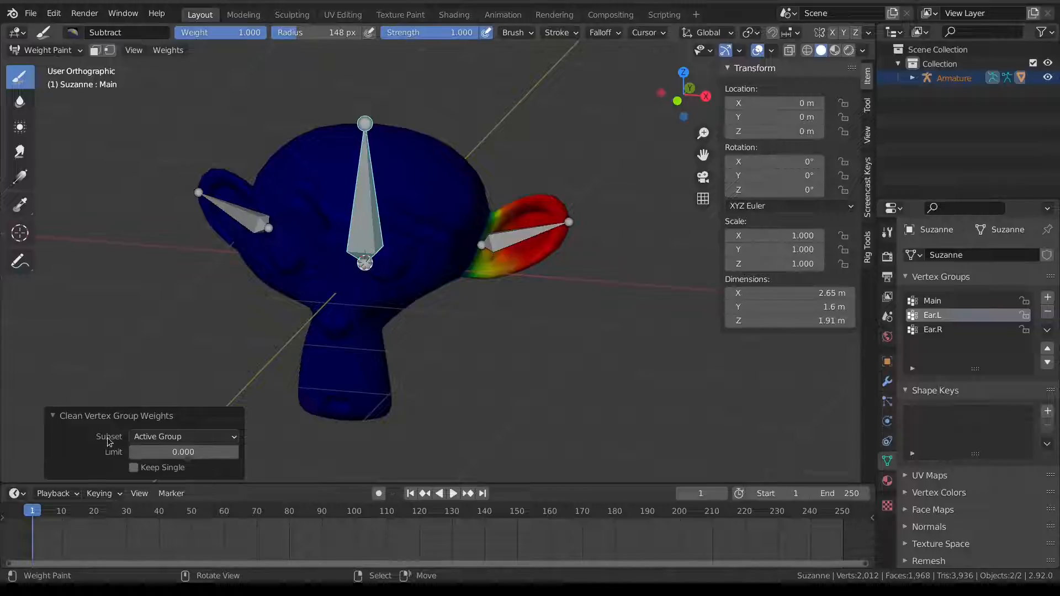
left_click(175, 436)
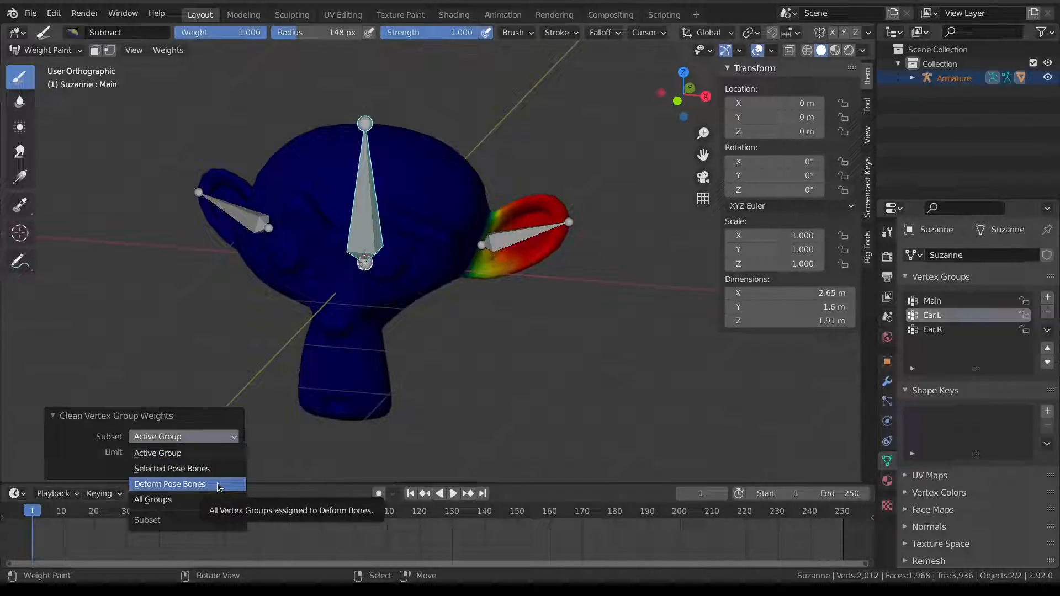
left_click(174, 486)
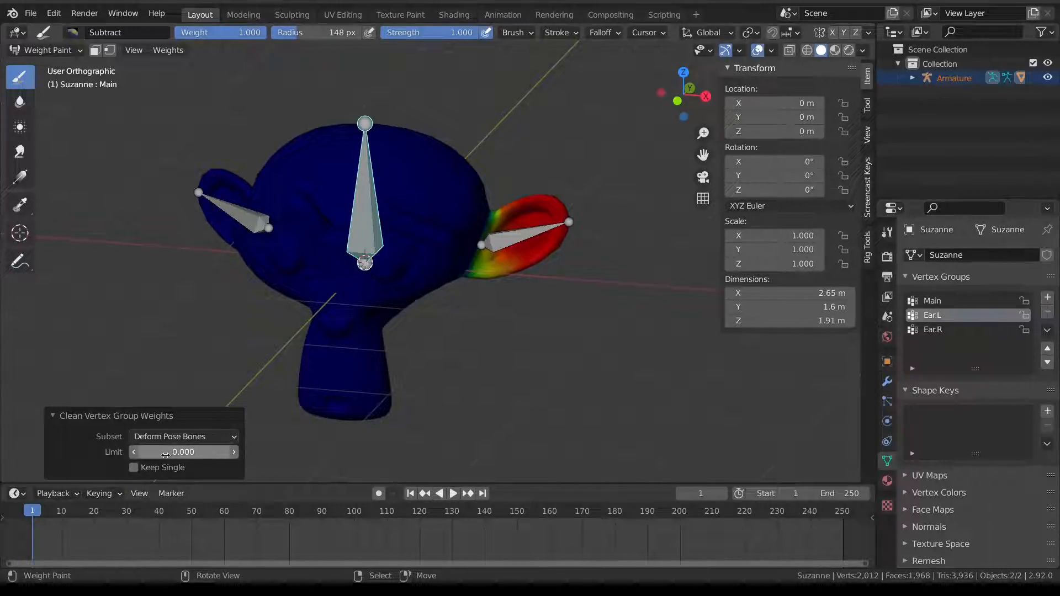
Set the weight cleaning limit to 0.001 and enable Keep Single.
left_click(165, 452)
type("0.0")
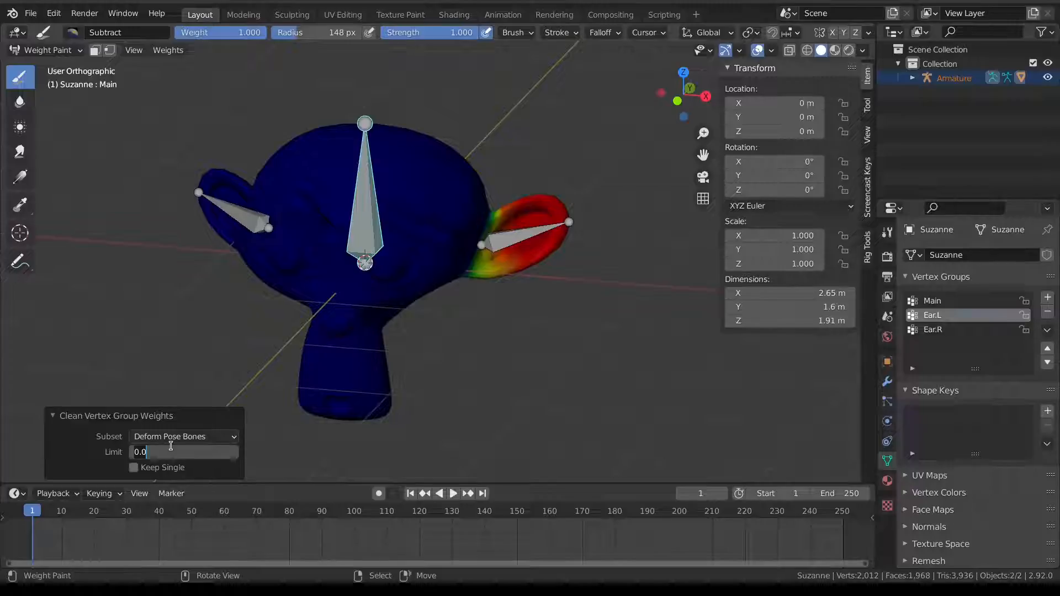
type("0.001")
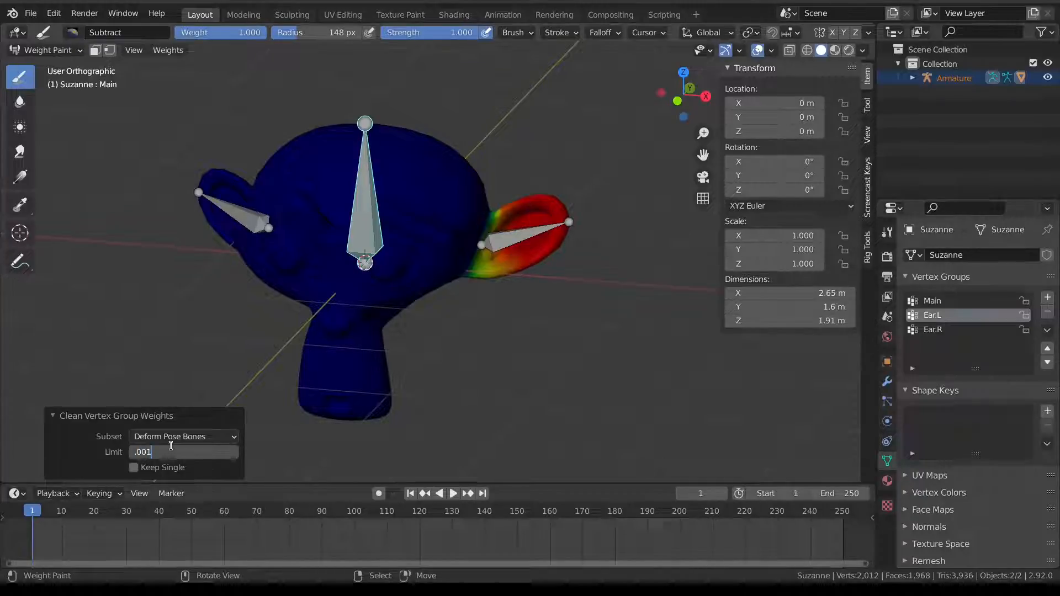
key("Return")
left_click(133, 468)
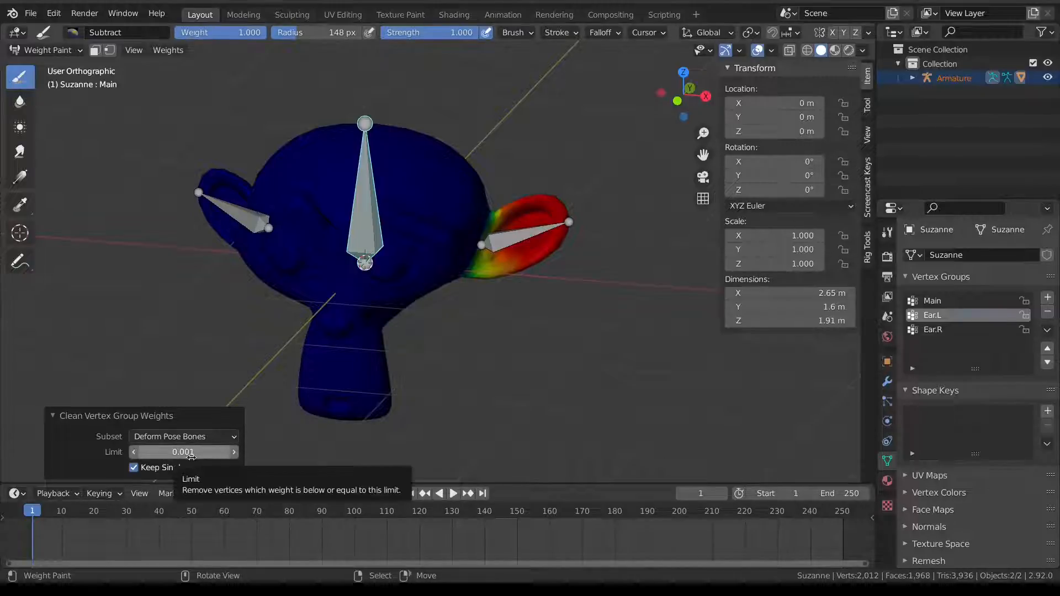
Return to Edit Mode and check the vertex weights of several individual vertices on top of the head.
key("ctrl+Tab")
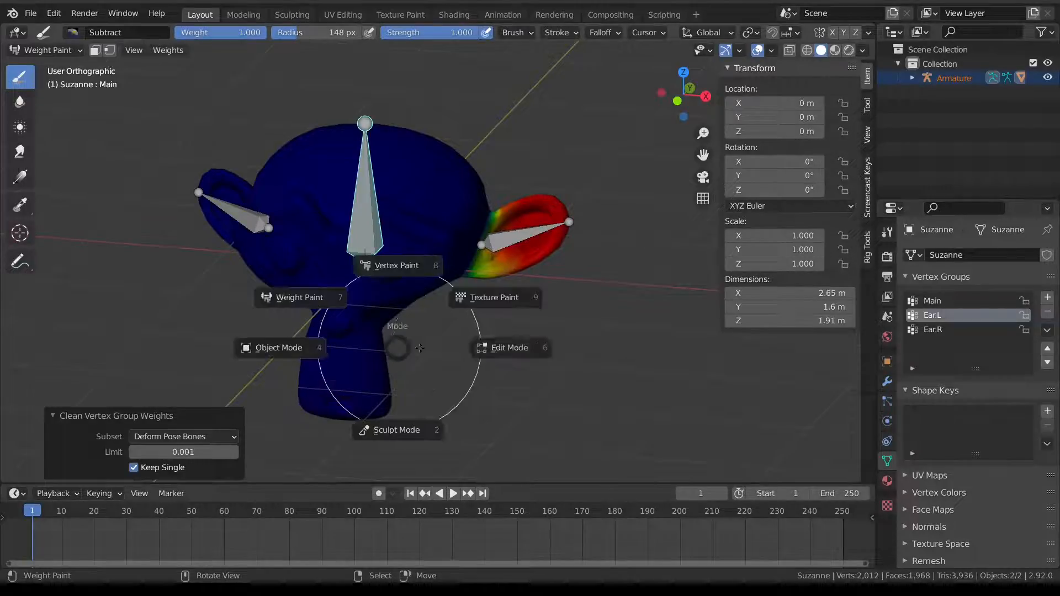
left_click(477, 347)
left_click(364, 262)
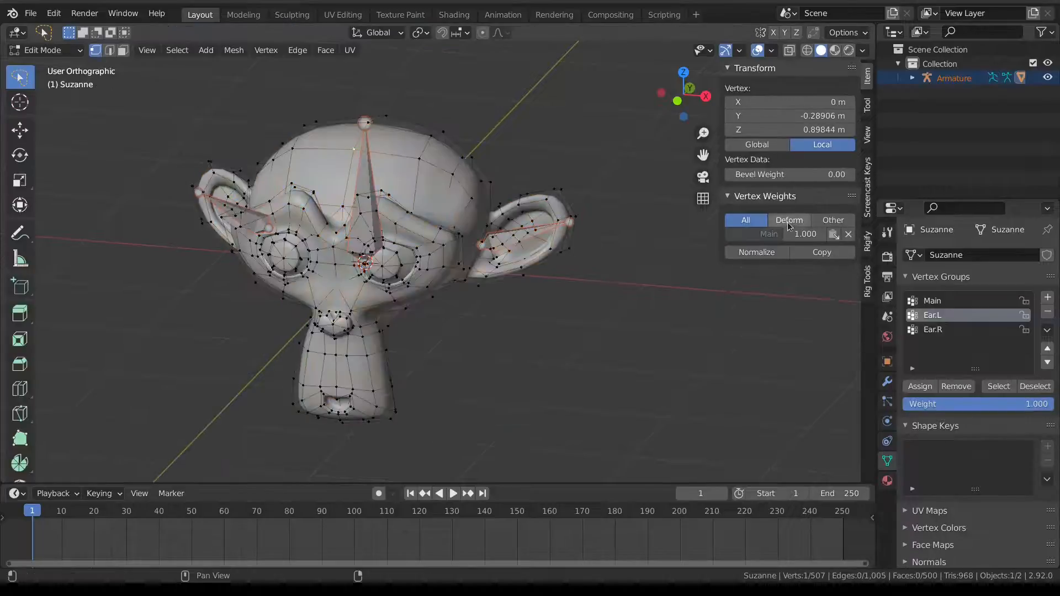
left_click(292, 151)
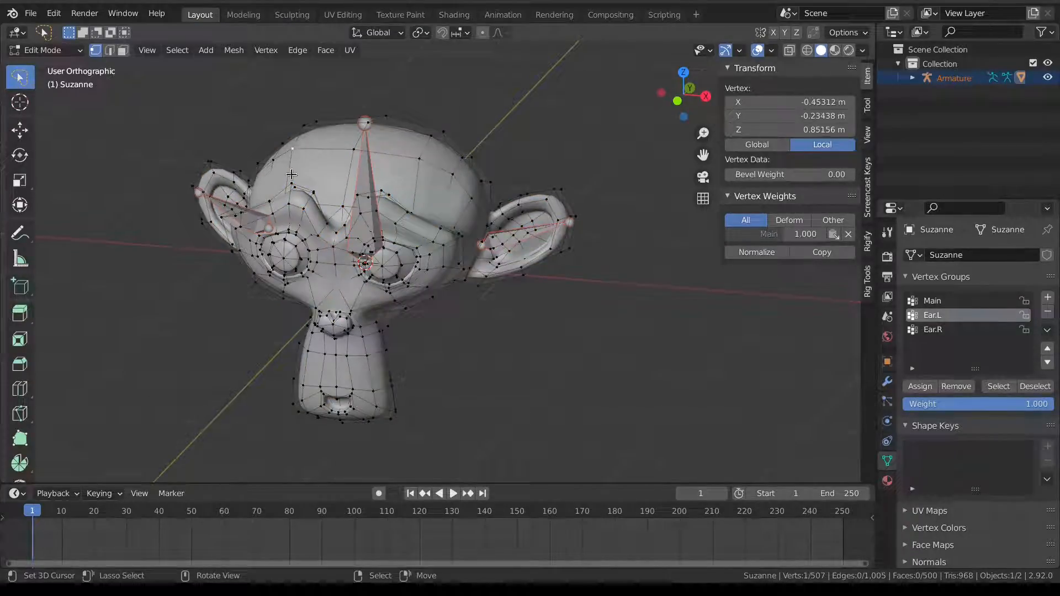
left_click(419, 159)
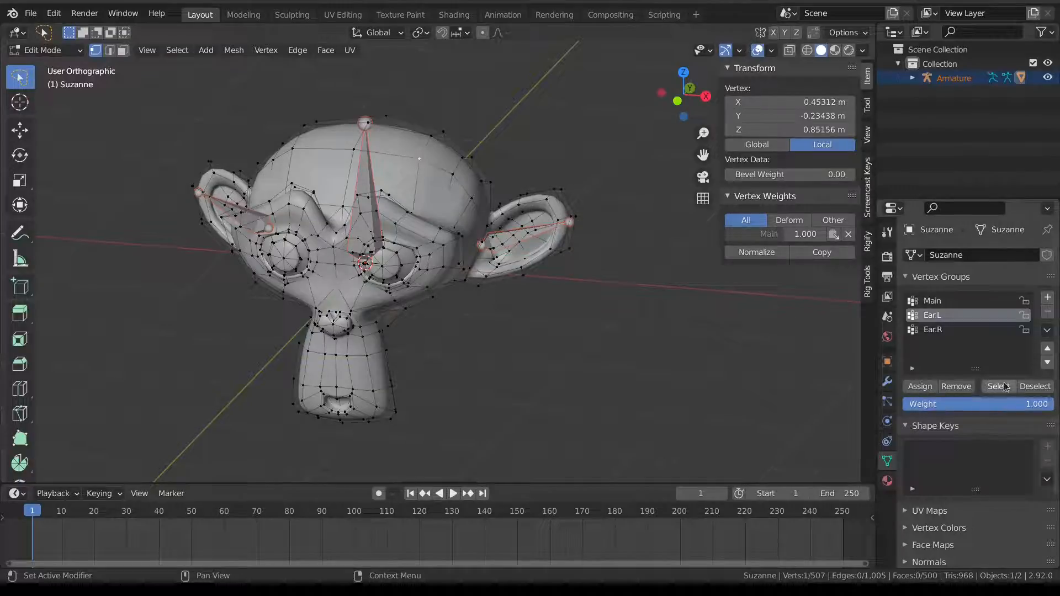
Clear the selection and select the Ear.L group's vertices to inspect which part of the mesh they cover.
key("alt+a")
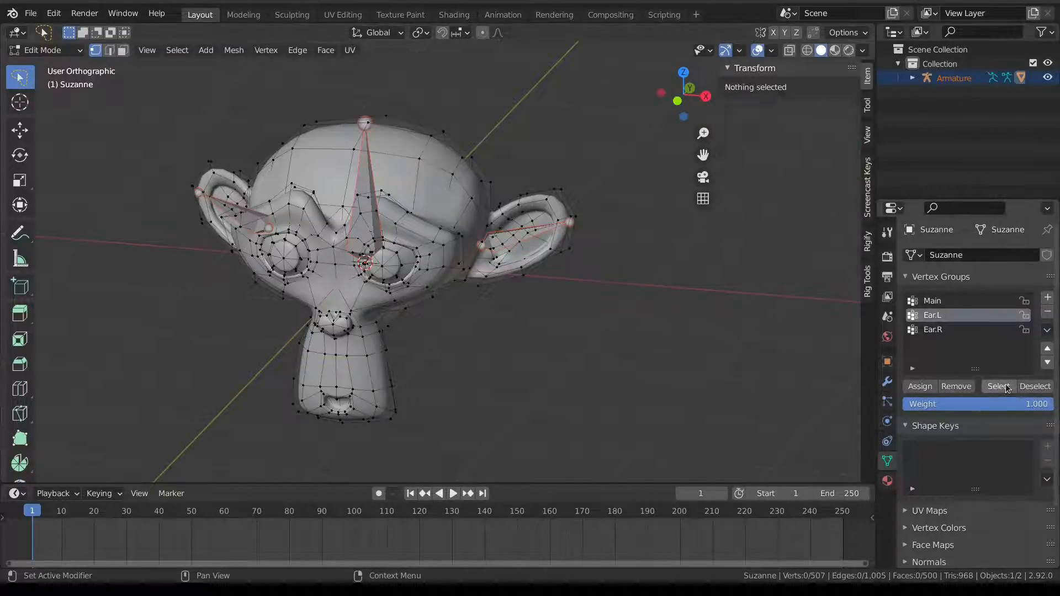
left_click(1004, 387)
middle_click_drag(560, 291, 561, 263)
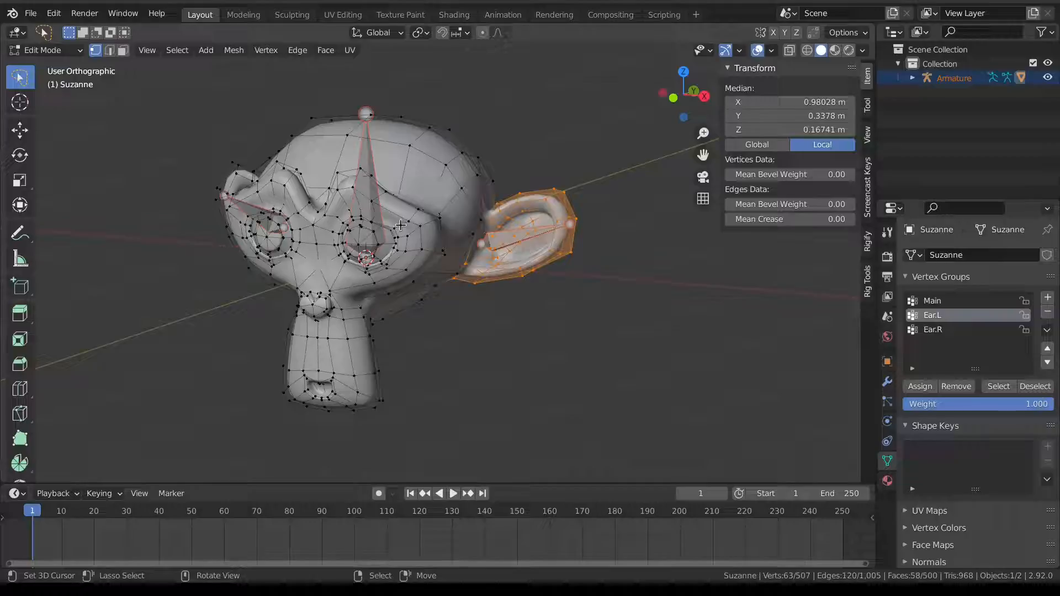
In Weight Paint mode, normalize all vertex groups with the subset Deform Pose Bones and Lock Active turned off.
key("ctrl+Tab")
left_click(302, 174)
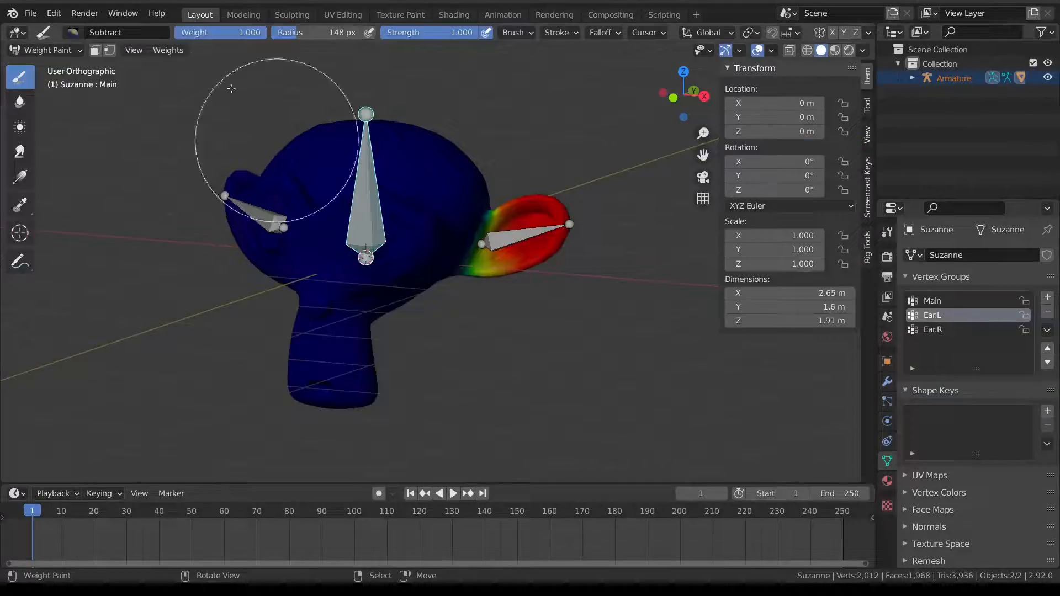
left_click(168, 49)
left_click(182, 101)
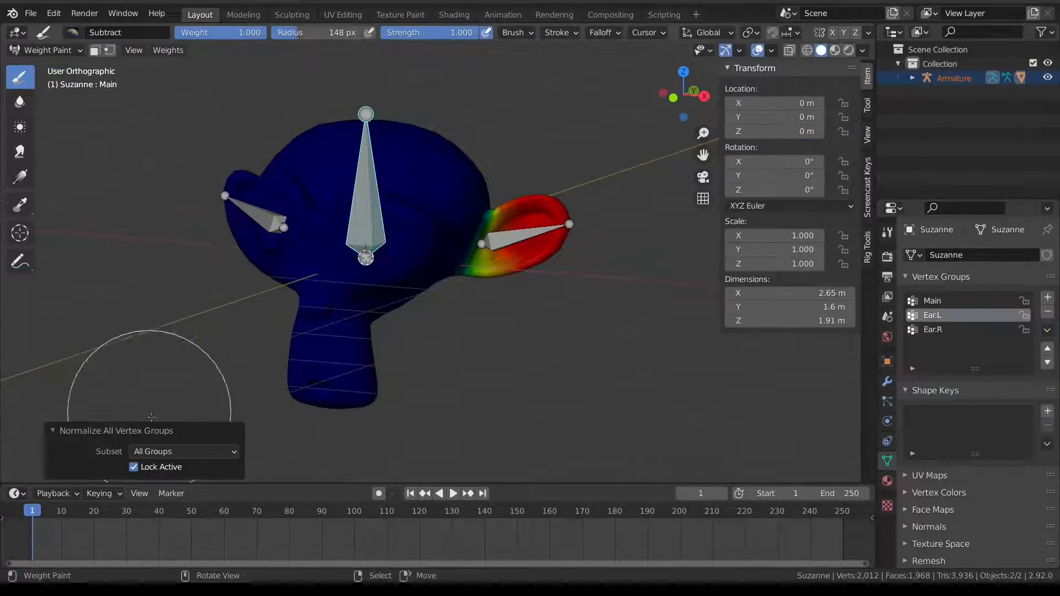
left_click(166, 452)
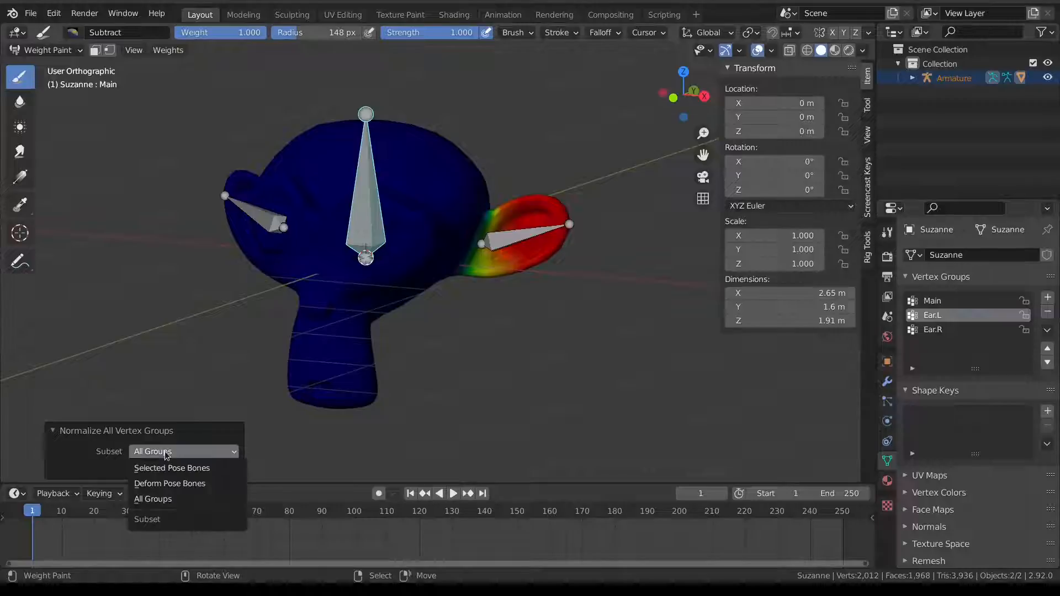
left_click(186, 485)
left_click(134, 468)
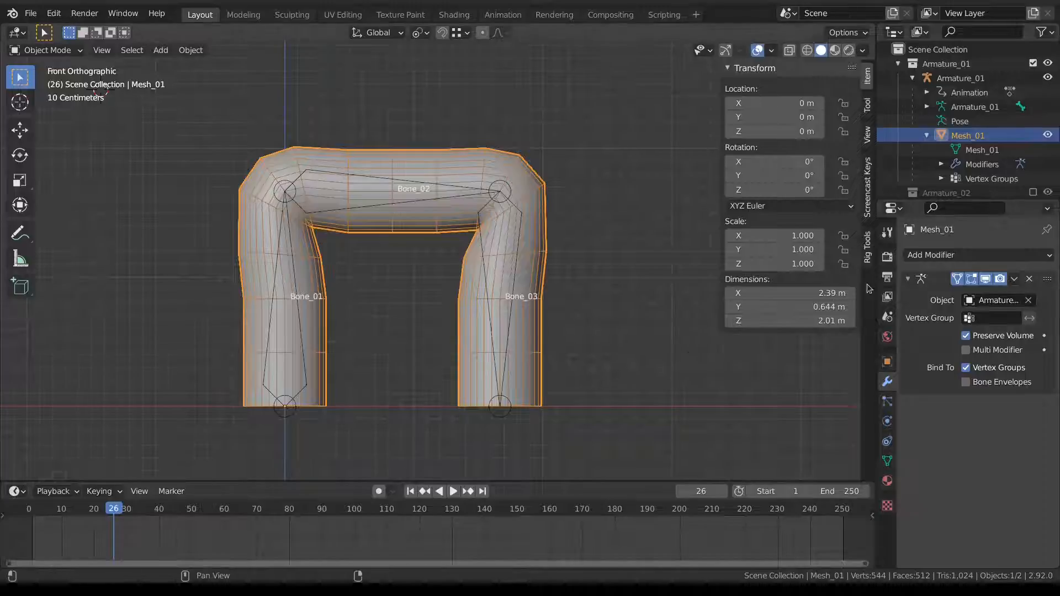
Add a Smooth Corrective modifier and a Subdivision Surface modifier to Mesh_01.
left_click(948, 255)
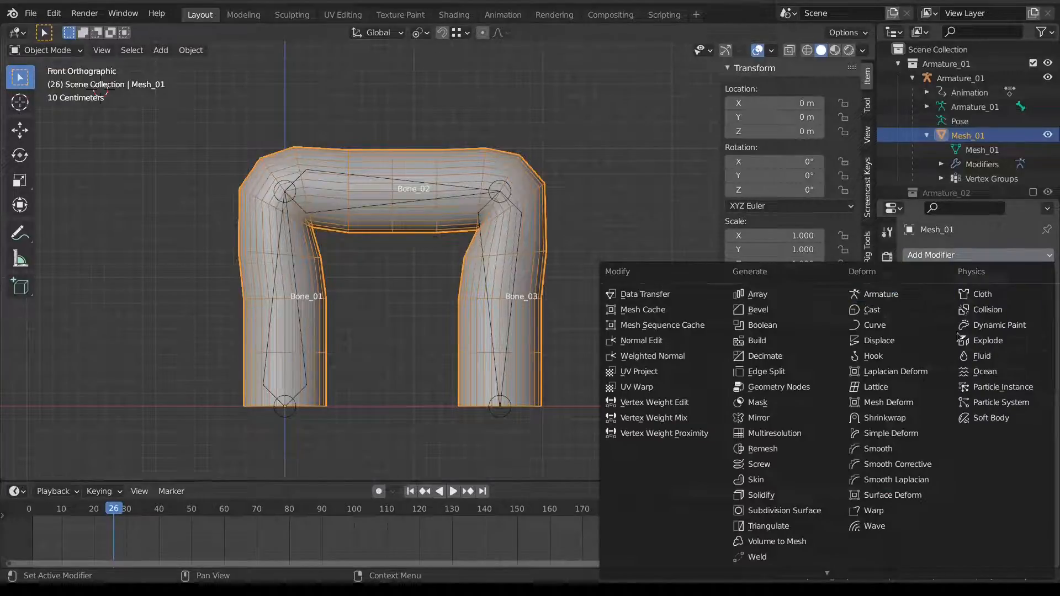
left_click(923, 463)
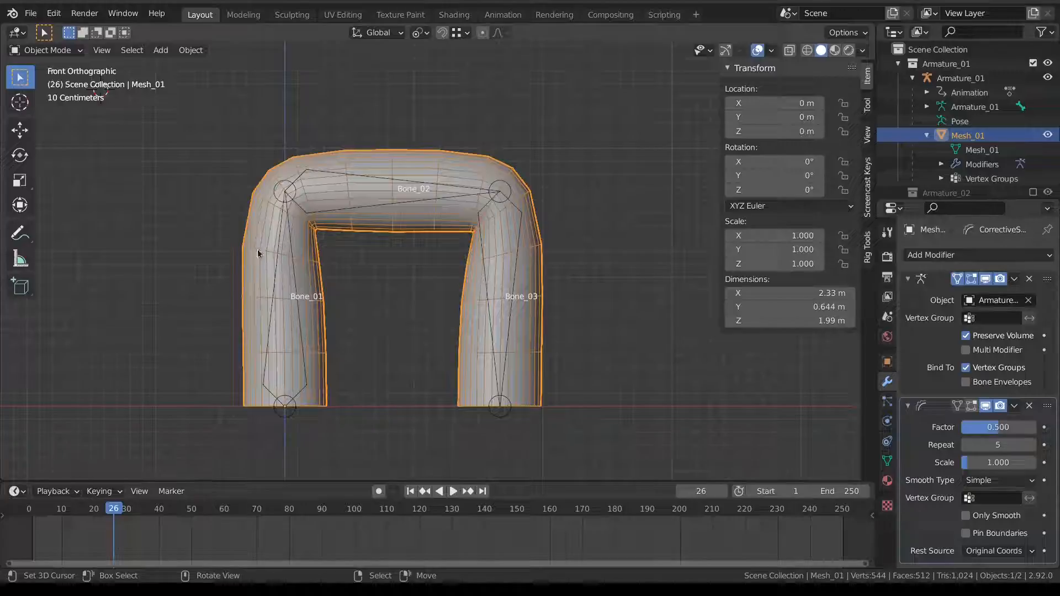
left_click(969, 254)
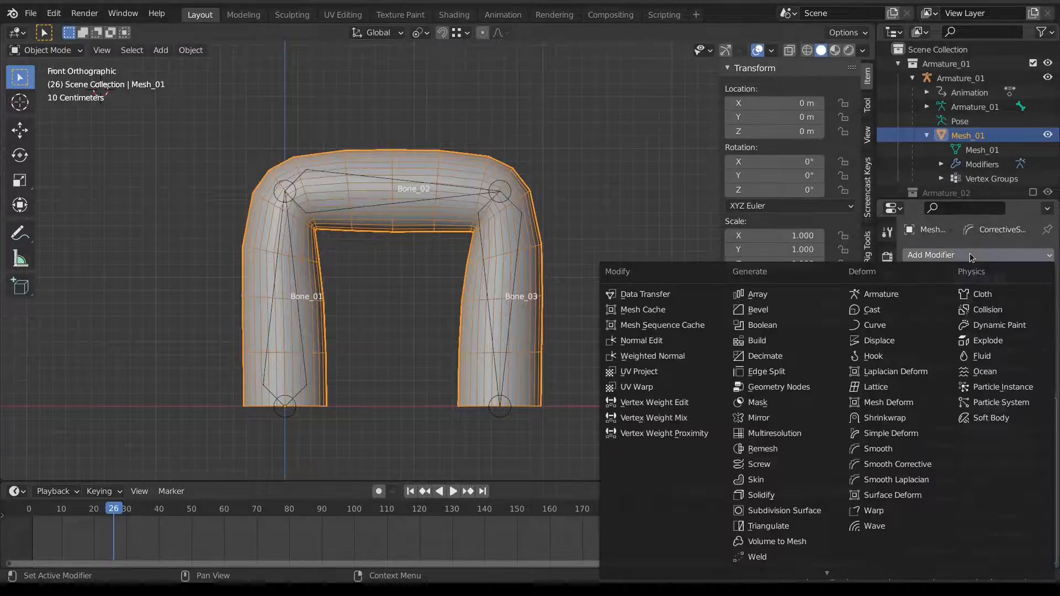
left_click(810, 507)
scroll(961, 479, "down", 3)
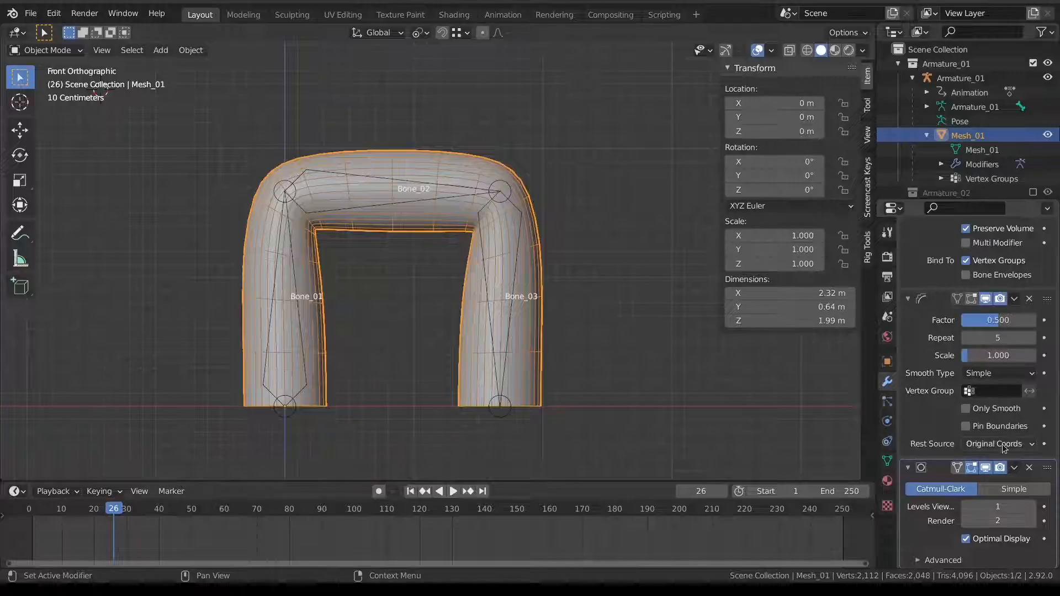
Compare both modifier orders on the bends, leaving the Smooth Corrective modifier below the Subdivision Surface modifier.
left_click_drag(1047, 298, 1040, 465)
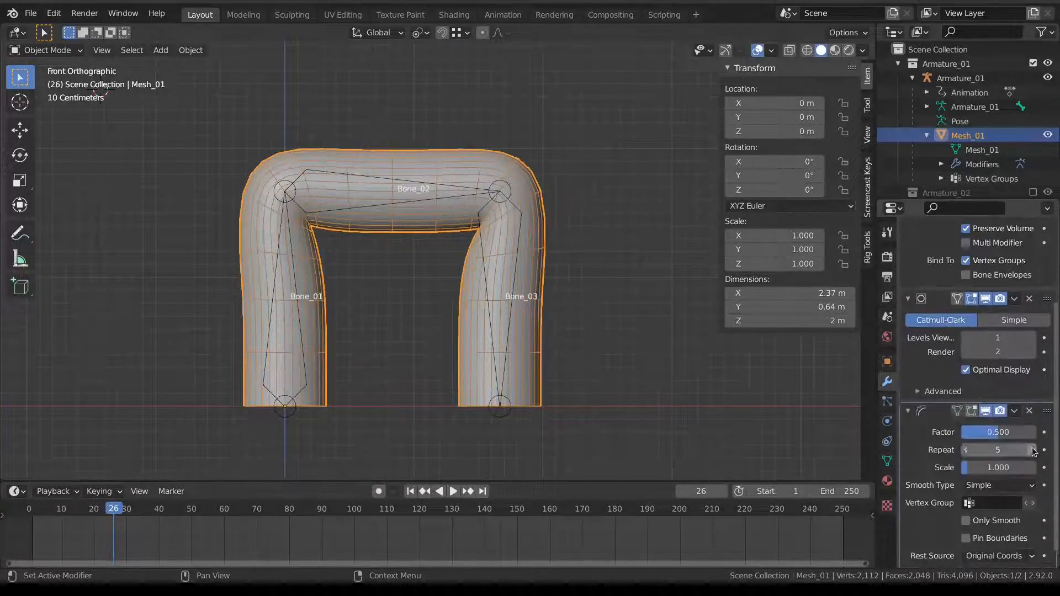
scroll(1030, 450, "down", 2)
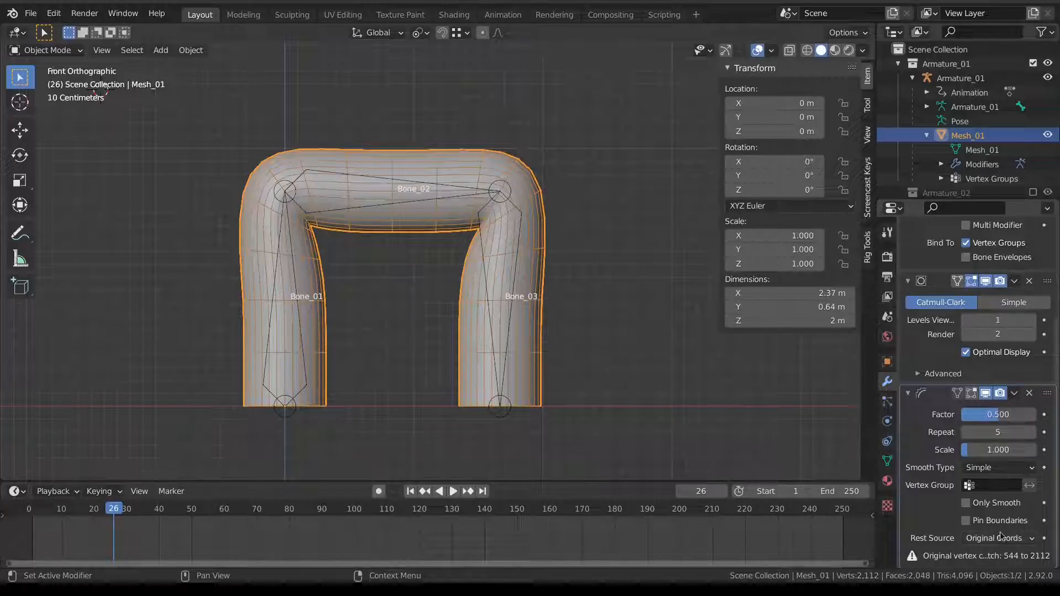
scroll(1047, 440, "up", 2)
left_click_drag(1047, 439, 960, 359)
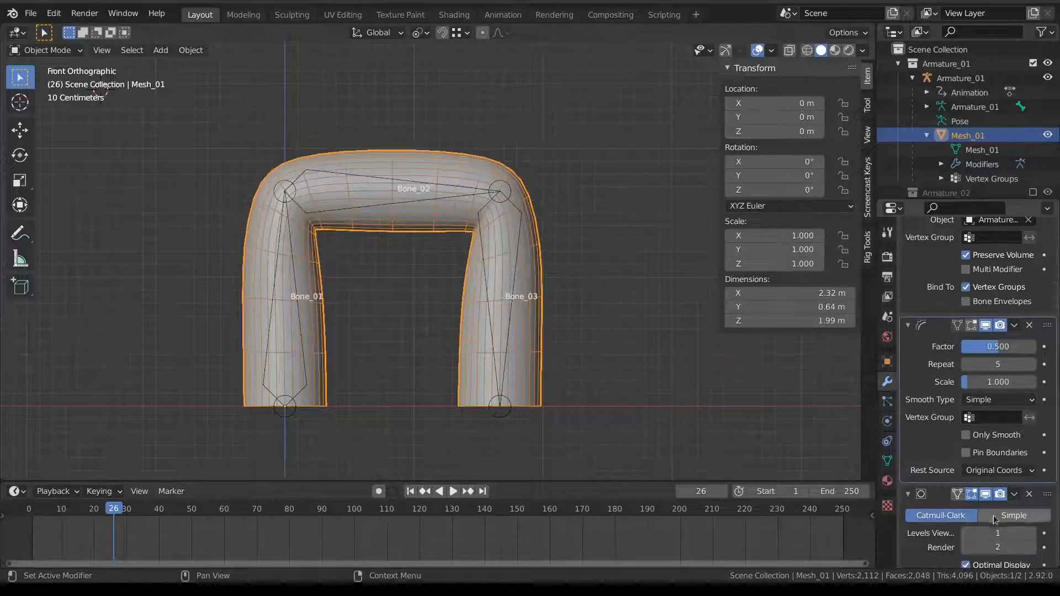
left_click_drag(1047, 325, 1037, 469)
scroll(1033, 448, "down", 2)
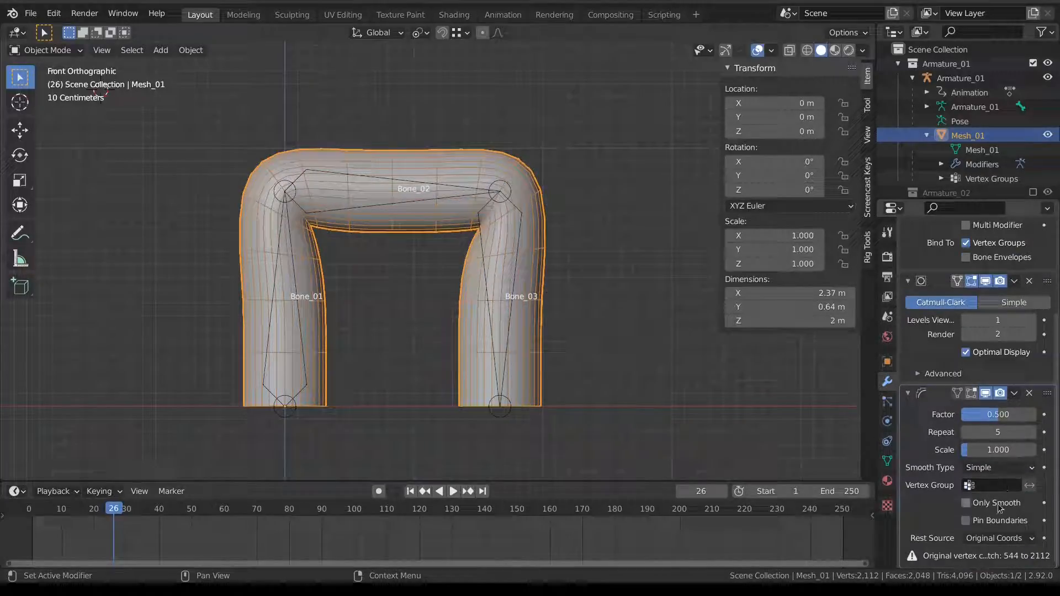
Go to frame 1, set the Smooth Corrective modifier's rest source to Bind Coords and bind it.
left_click_drag(110, 515, 32, 515)
key("space")
scroll(382, 200, "down", 5)
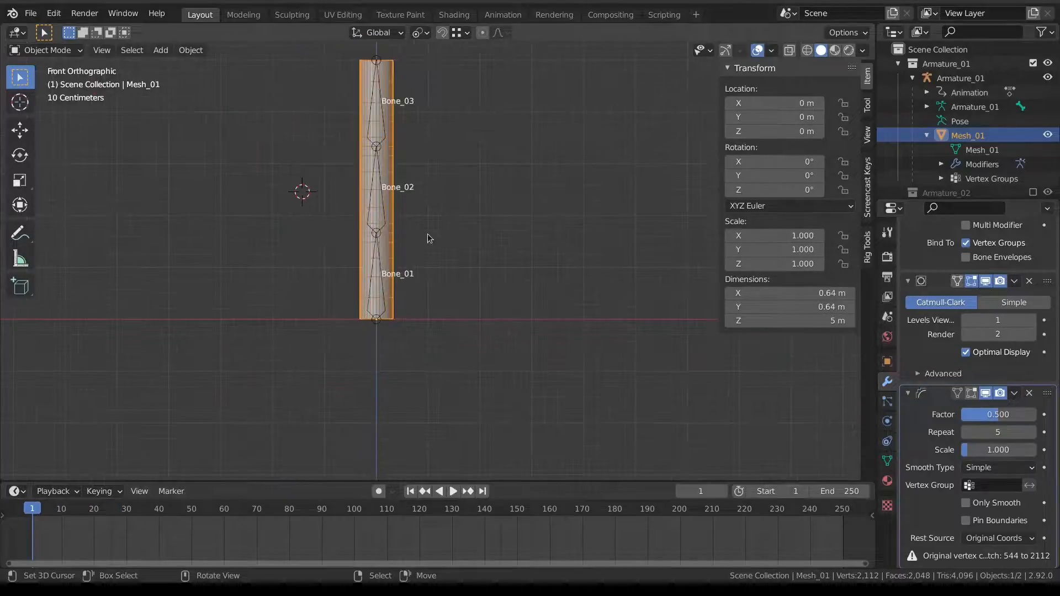
left_click(1013, 539)
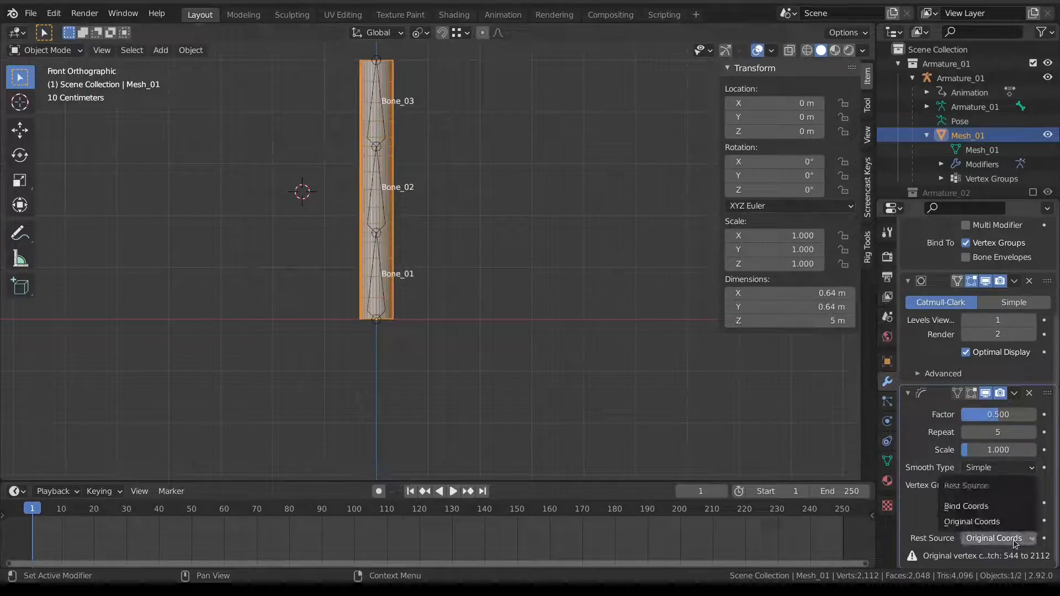
left_click(999, 509)
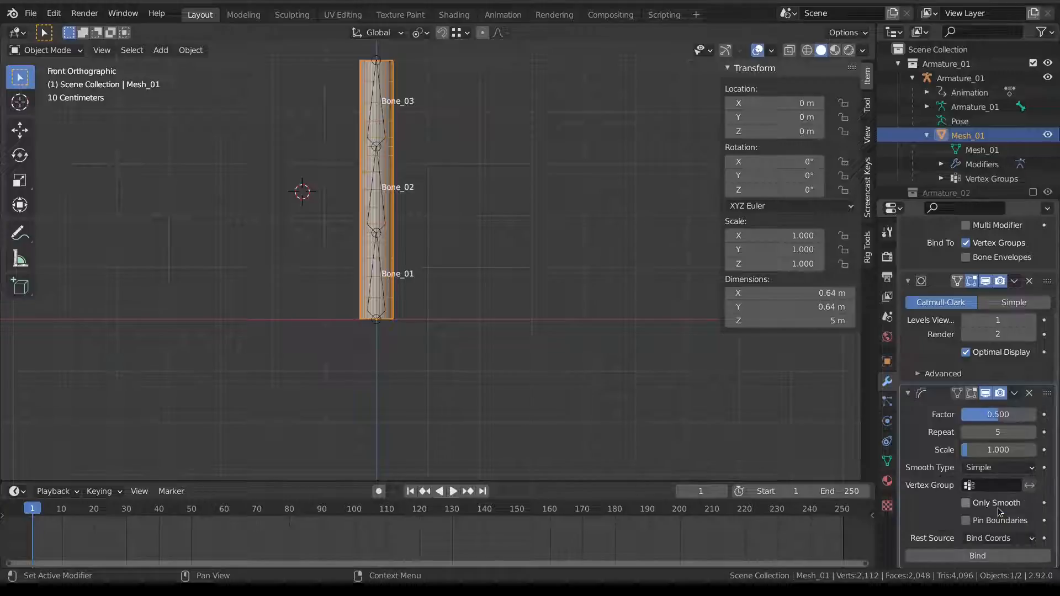
left_click(973, 556)
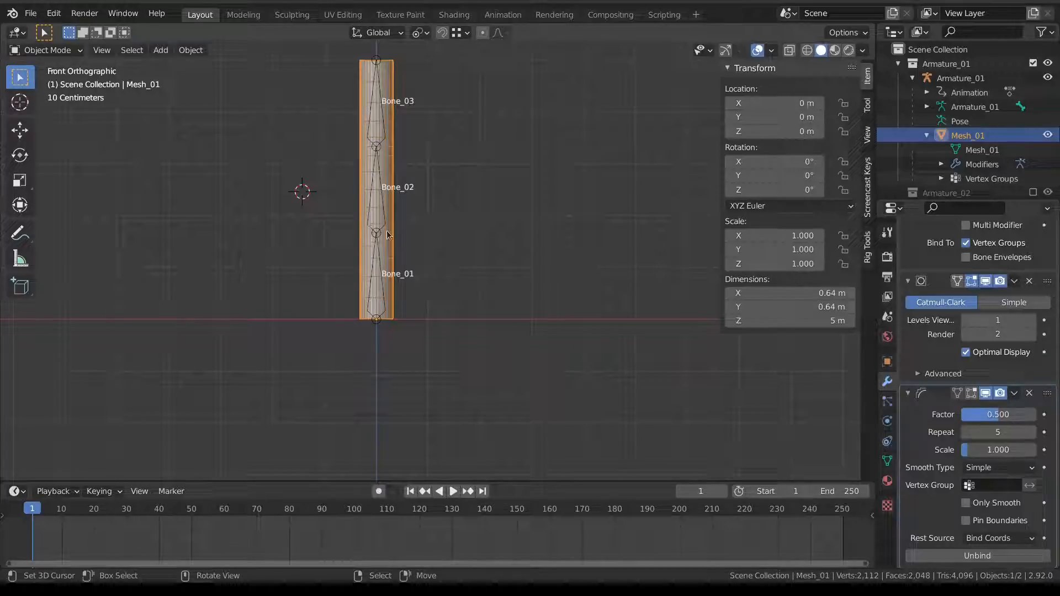
Move the timeline to frame 25 and enter Edit Mode on Mesh_01 at its bent joint.
left_click_drag(30, 526, 56, 522)
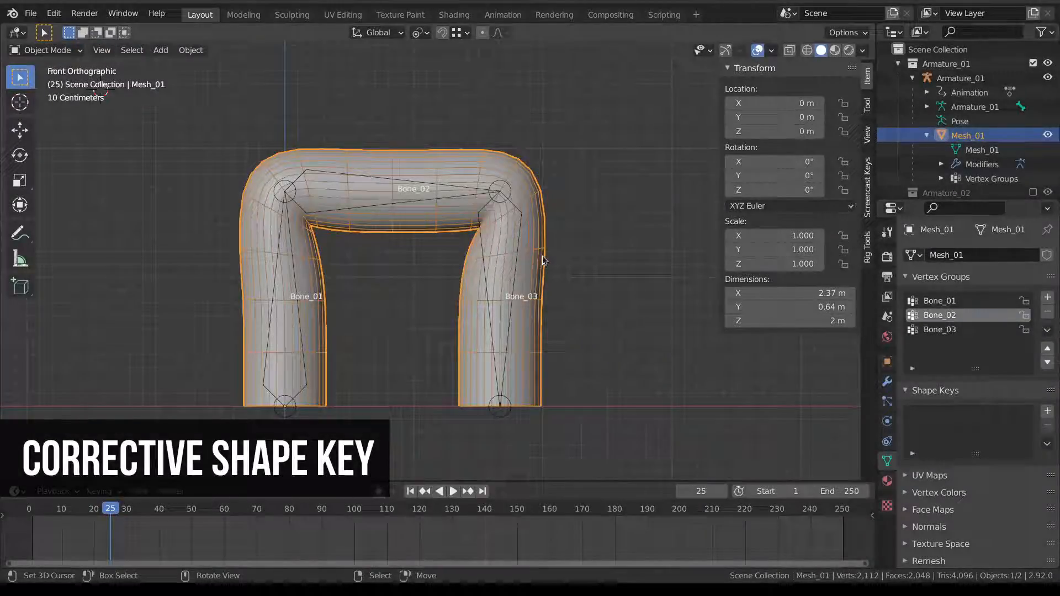
middle_click_drag(486, 187, 473, 209, "shift")
scroll(472, 214, "up", 3)
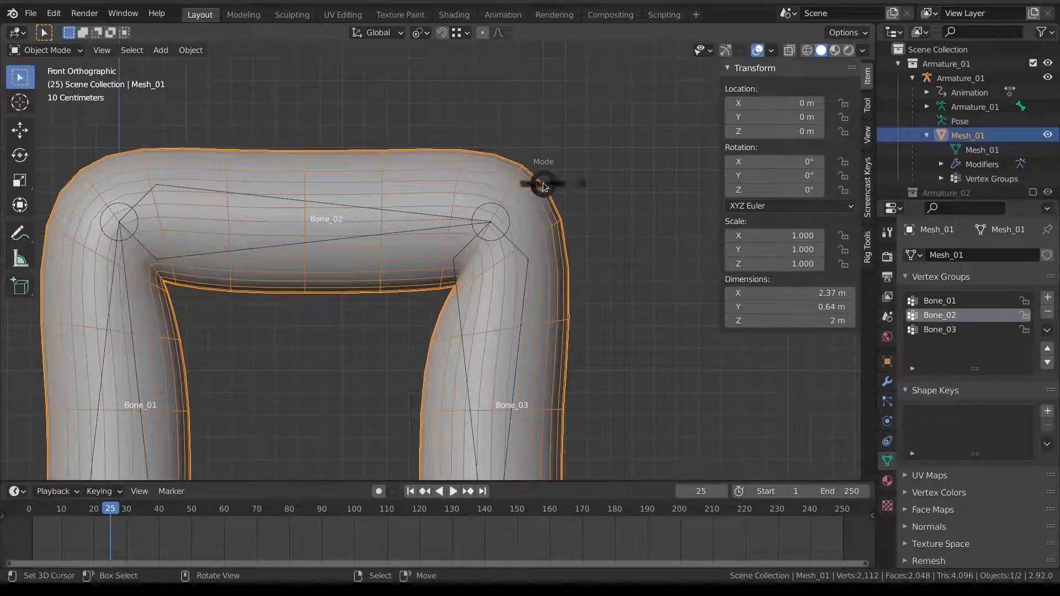
key("Tab")
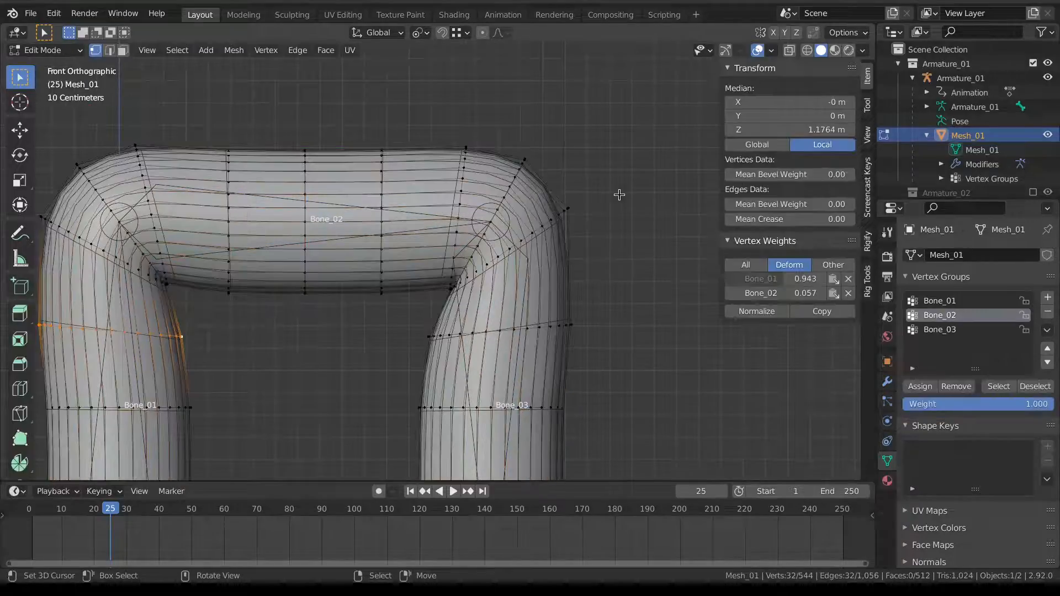
Select the outer corner vertex at the Bone_03 bend, and add Basis and CORR shape keys to Mesh_01 in Object Mode, with CORR's value at 1.000.
left_click(528, 149)
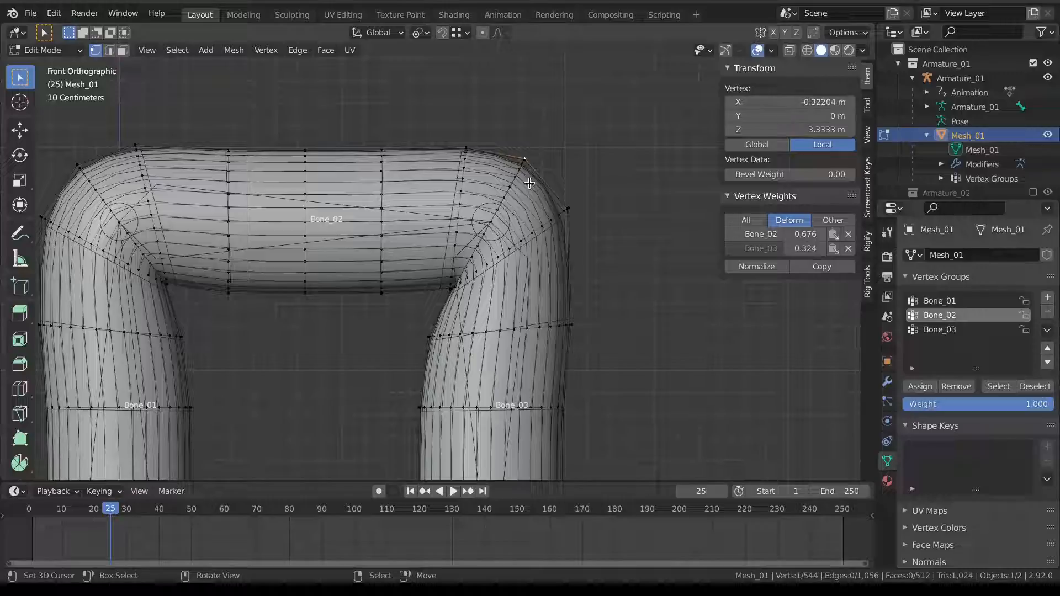
key("ctrl+Tab")
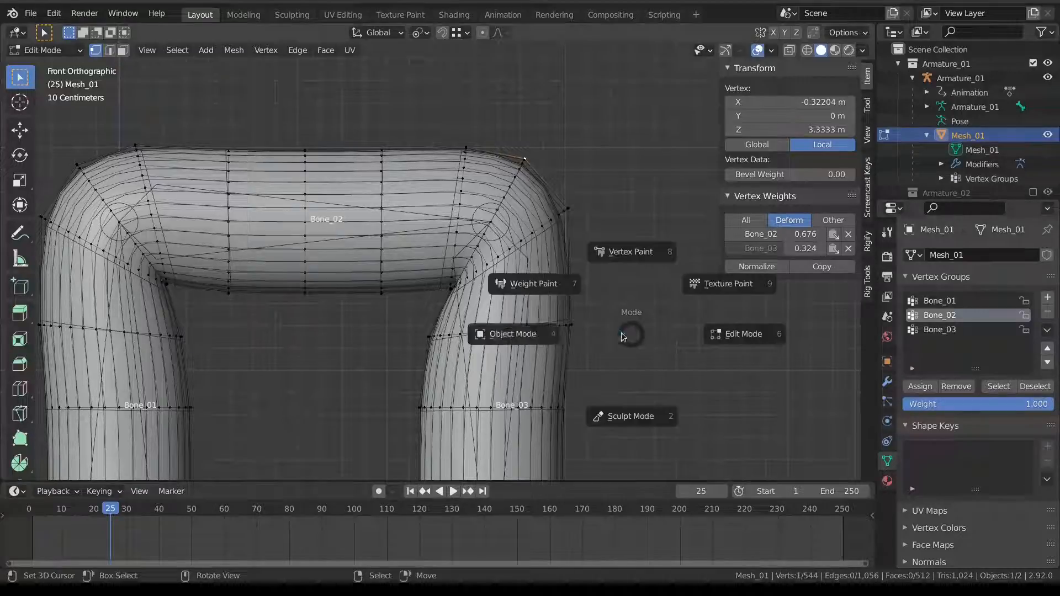
left_click(511, 331)
left_click(1047, 411)
left_click(1047, 411)
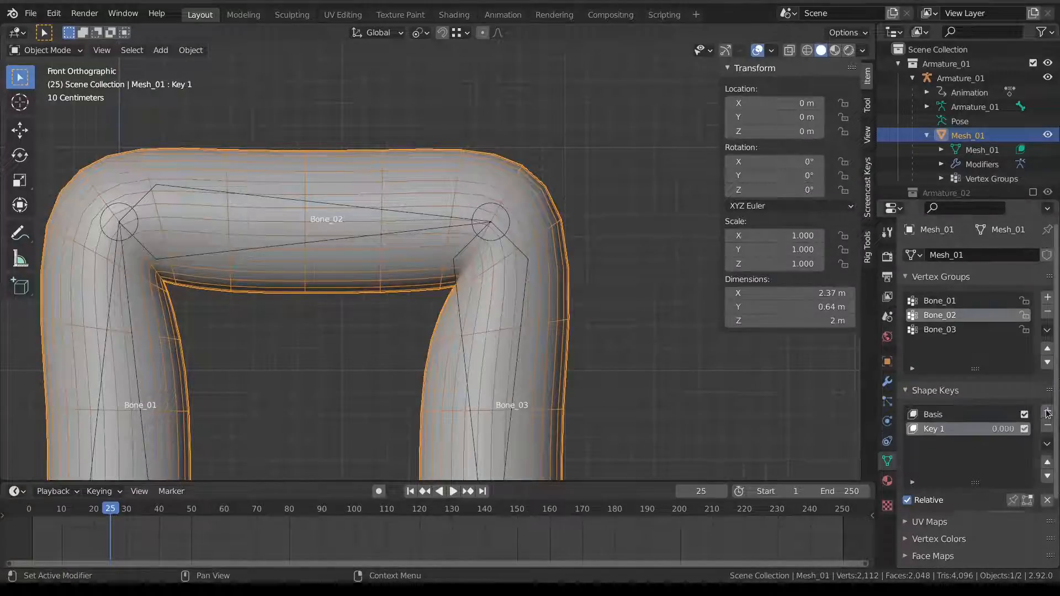
double_click(934, 430)
type("CORR")
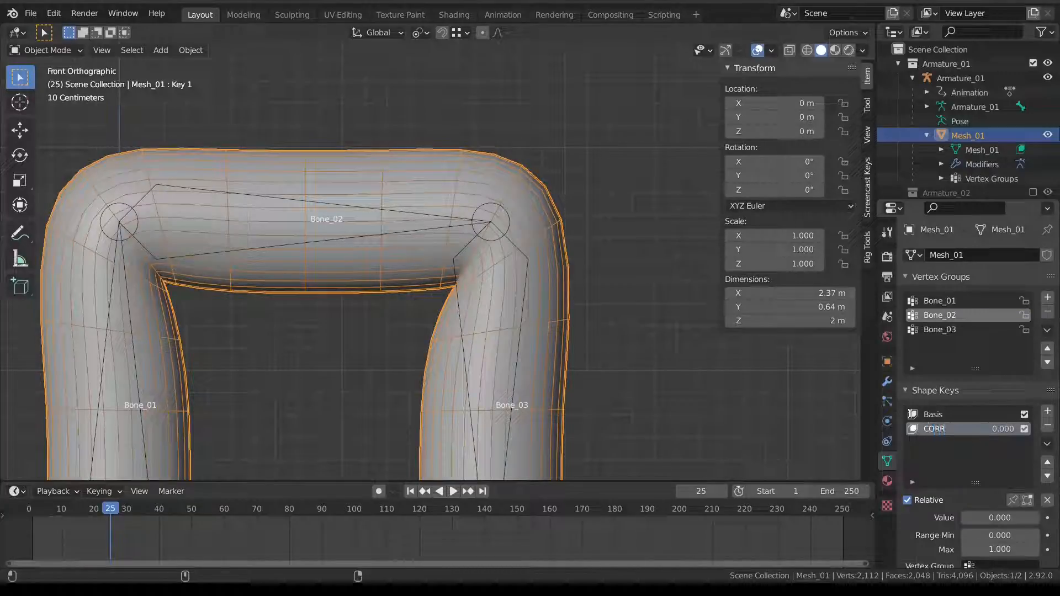
key("Return")
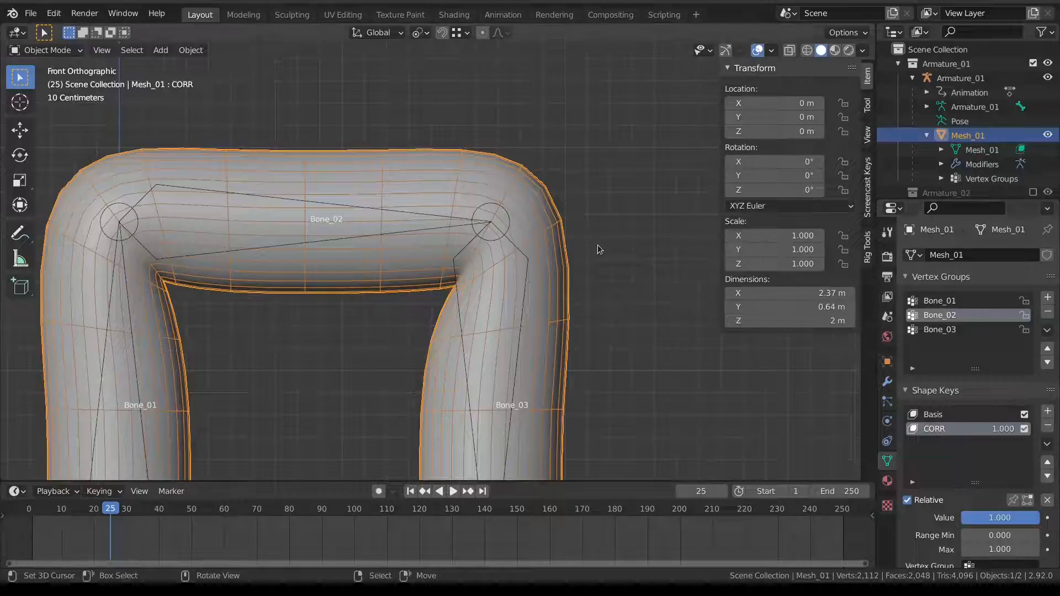
In Edit Mode, move the selected corner vertex outward about 0.07 m on the CORR key using proportional editing, and enable Shape Key Edit Mode.
key("ctrl+Tab")
left_click(635, 244)
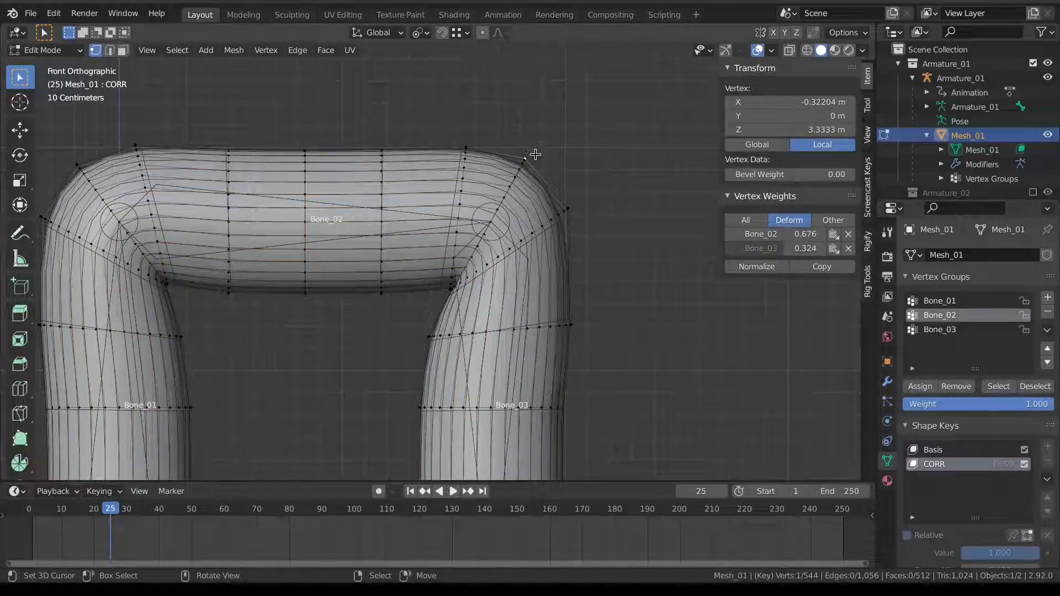
left_click(482, 32)
key("g")
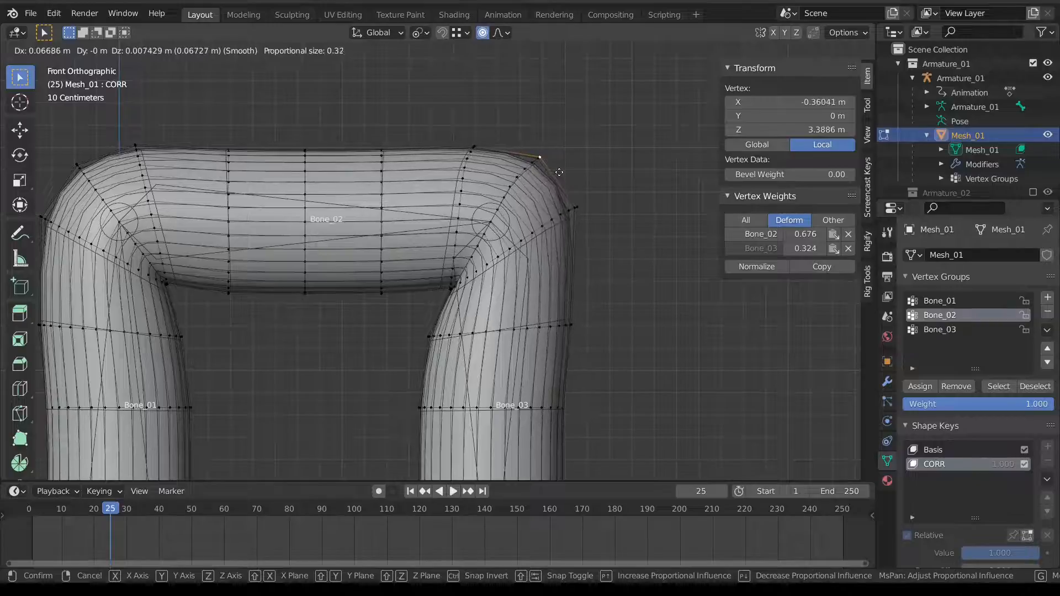
left_click(556, 174)
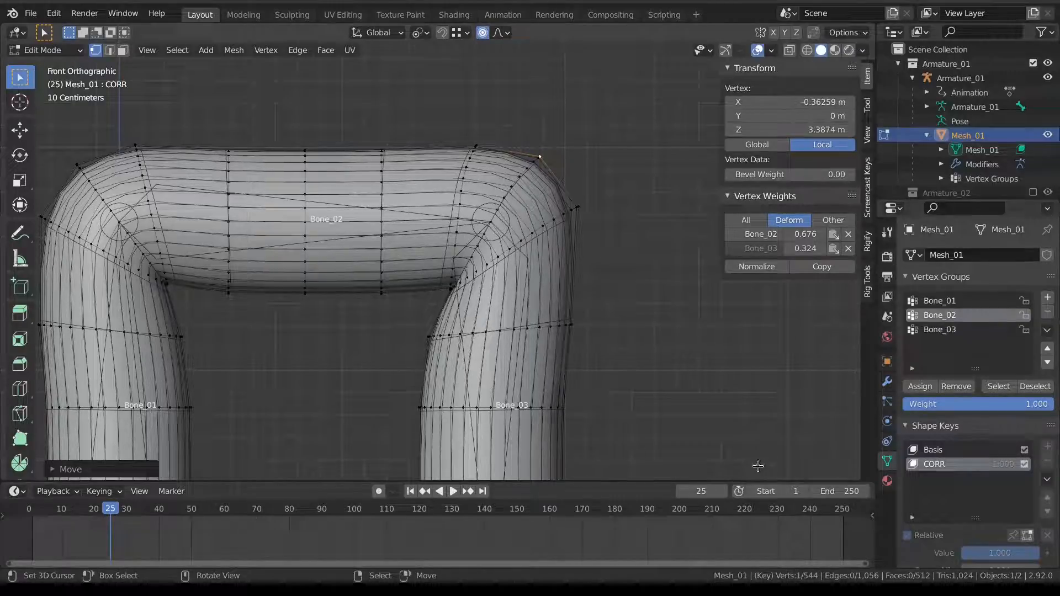
left_click(1025, 537)
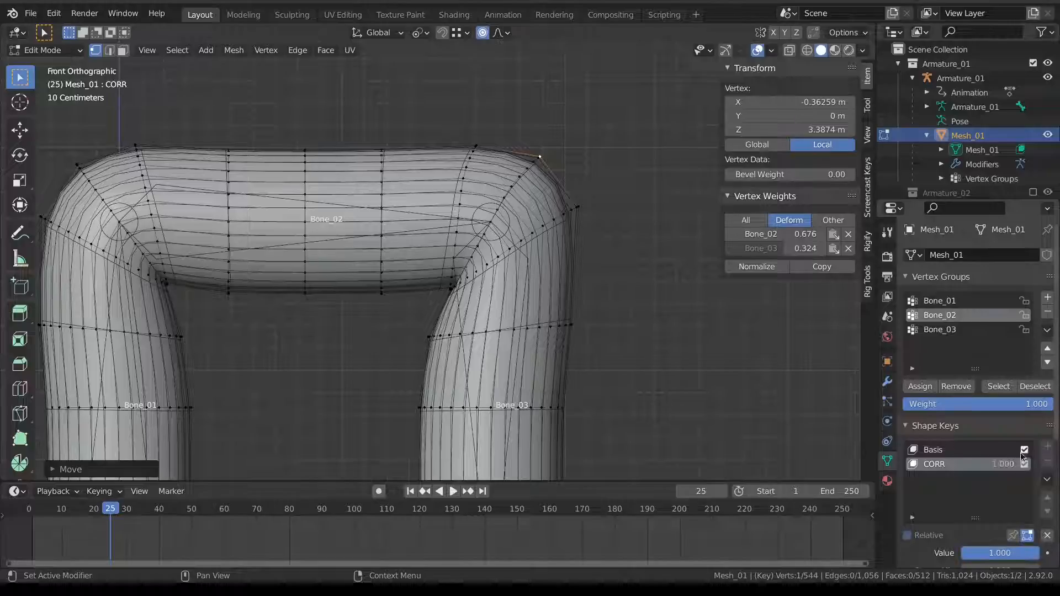
mouse_move(1036, 553)
left_mouse_down()
mouse_move(964, 553)
mouse_move(1036, 553)
left_mouse_up()
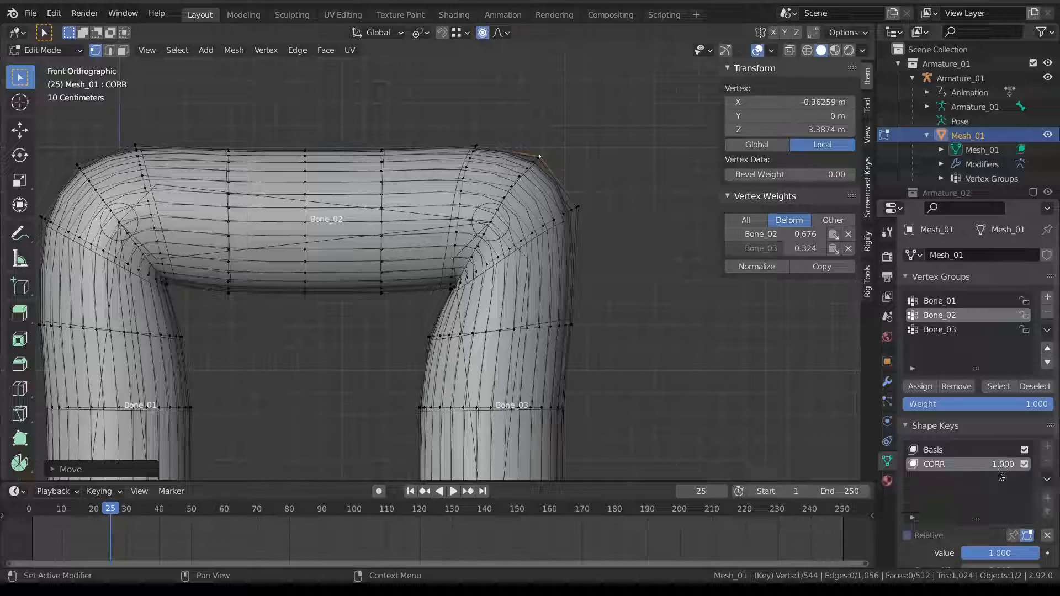
Select Bone_03 of Armature_01 in Pose Mode to check its Z rotation, and return to Mesh_01's shape keys in Object Mode.
key("ctrl+Tab")
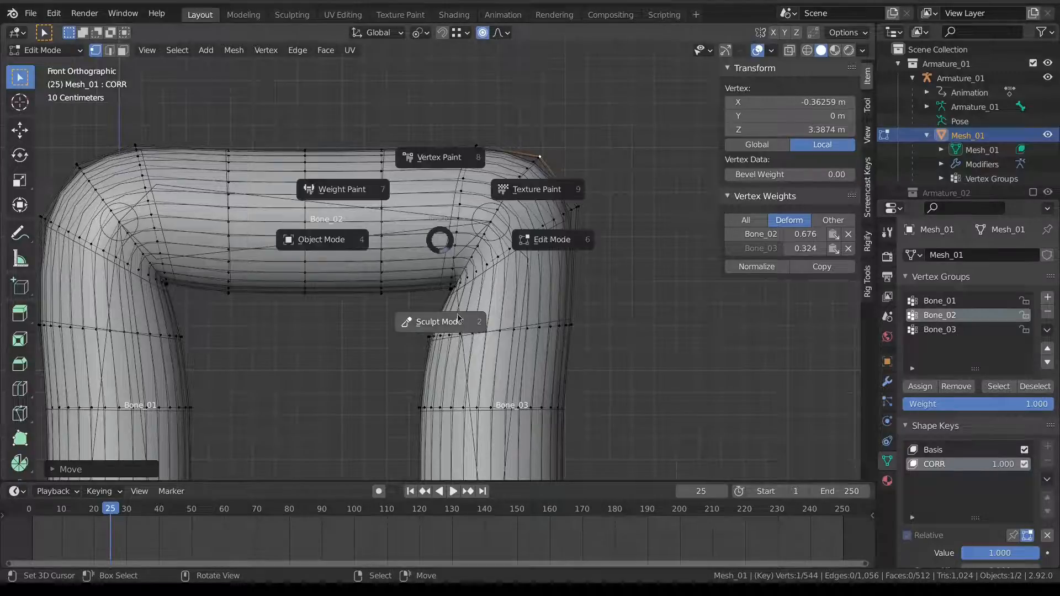
left_click(317, 242)
left_click(417, 232)
key("ctrl+Tab")
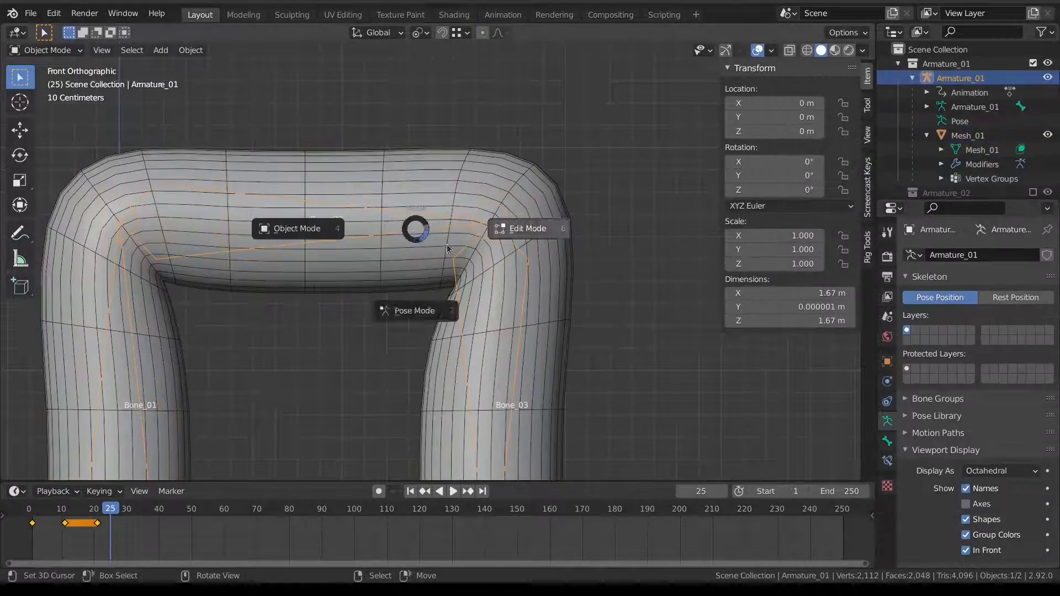
left_click(449, 297)
right_click(524, 271)
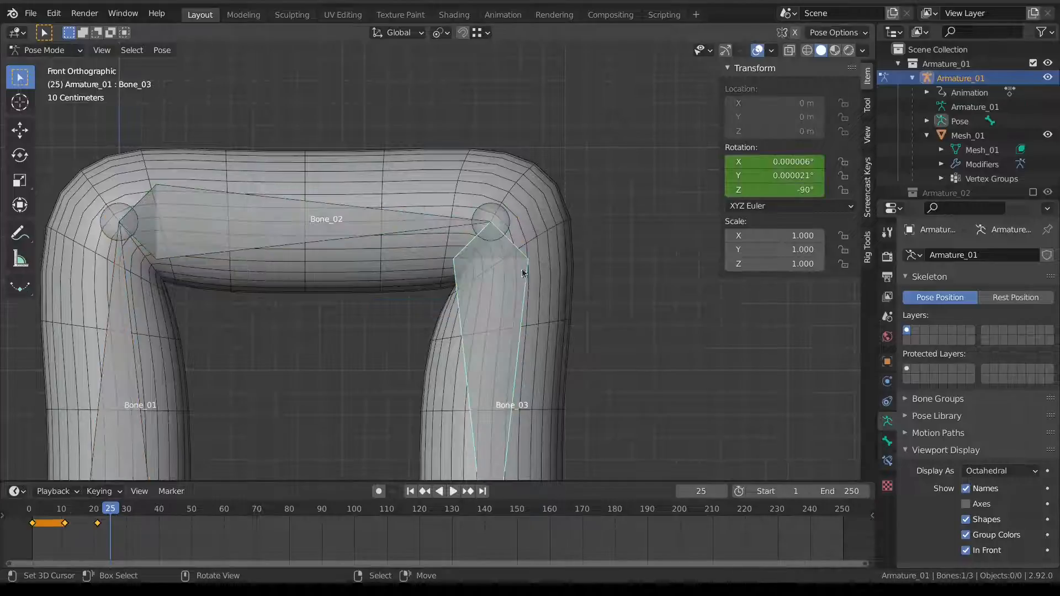
key("ctrl+z")
right_click(526, 299)
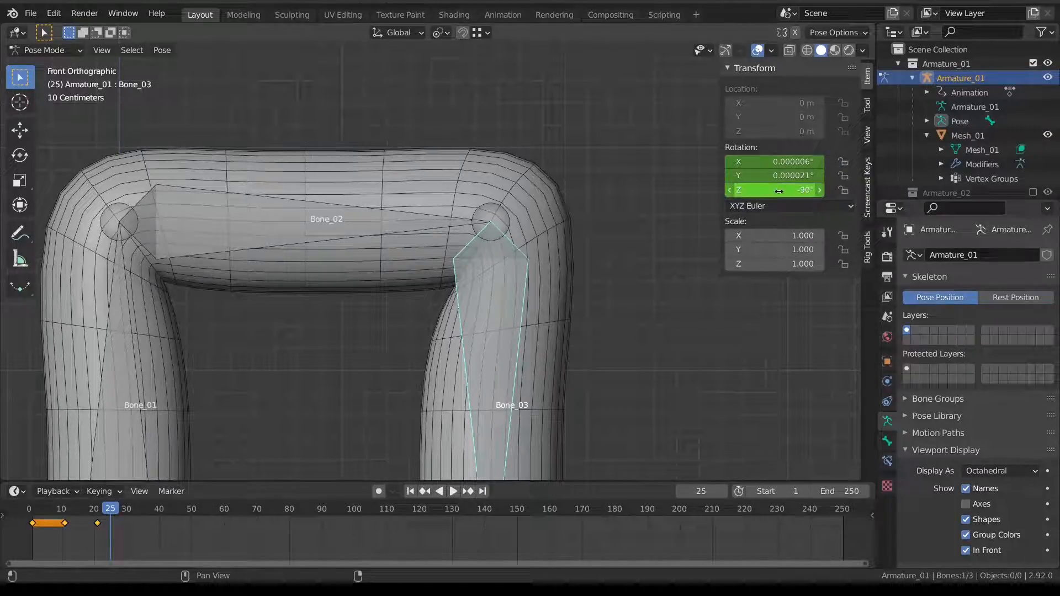
left_click(538, 183)
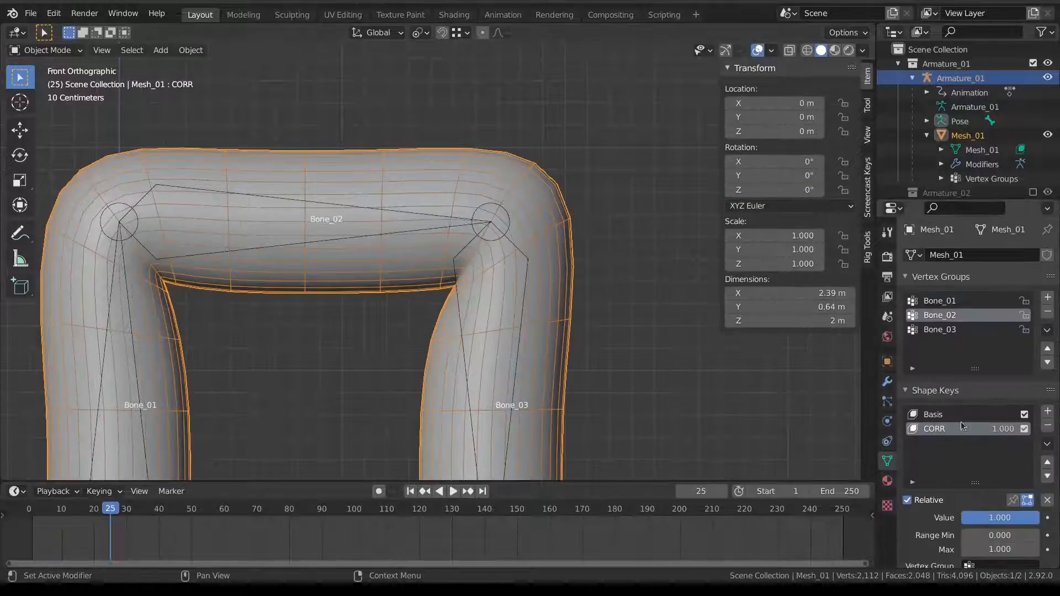